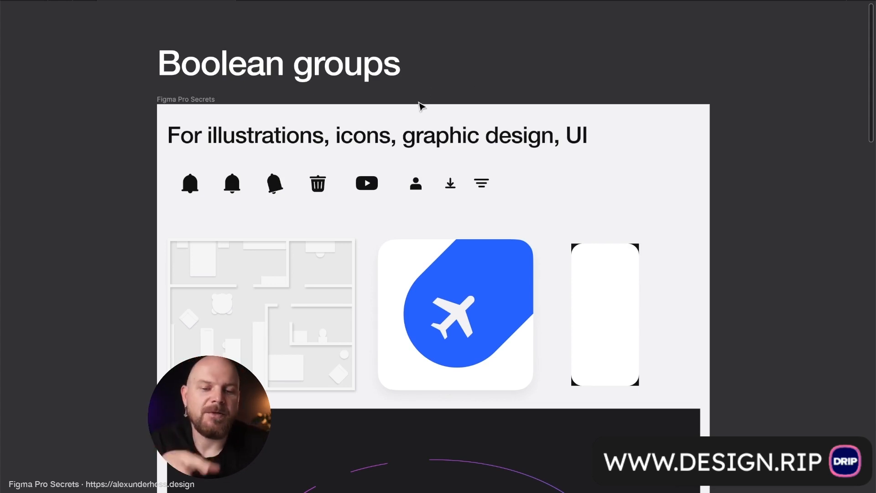
- Examine the sample icons, floor plan, airplane icon and dark illustration in the Boolean groups frame
scroll(400, 134, up, 1)
scroll(400, 134, up, 5)
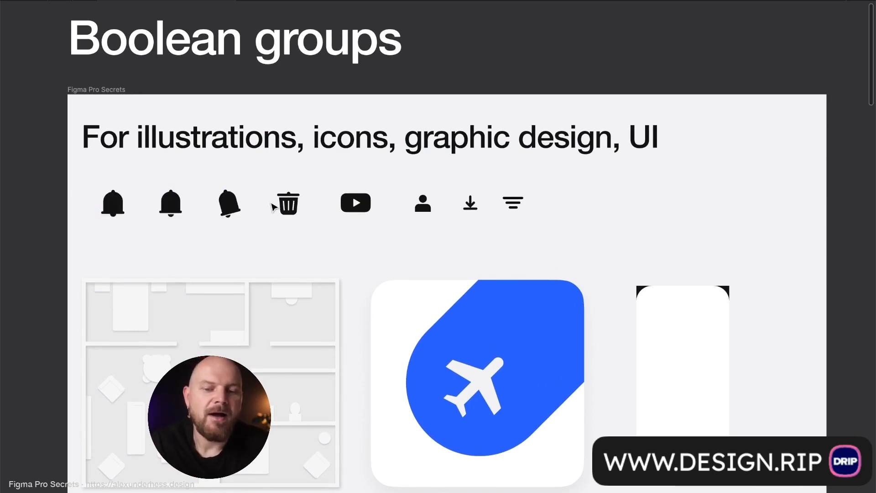
scroll(113, 205, up, 5)
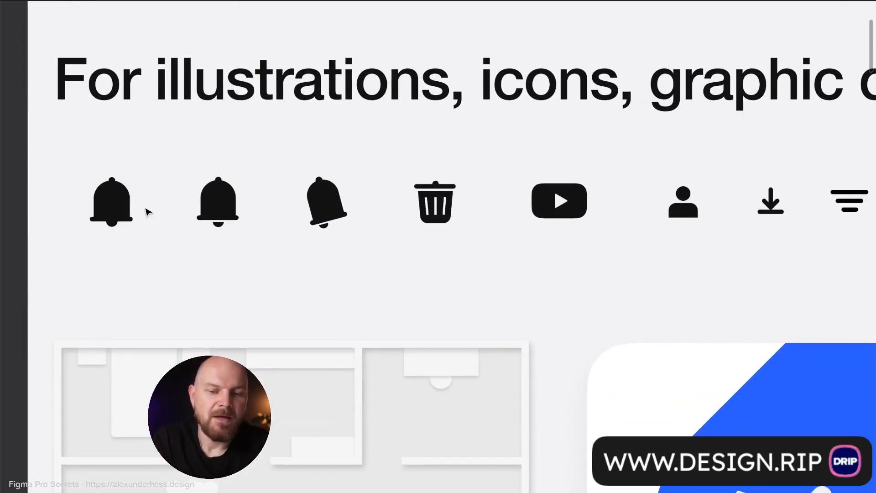
scroll(277, 212, right, 5)
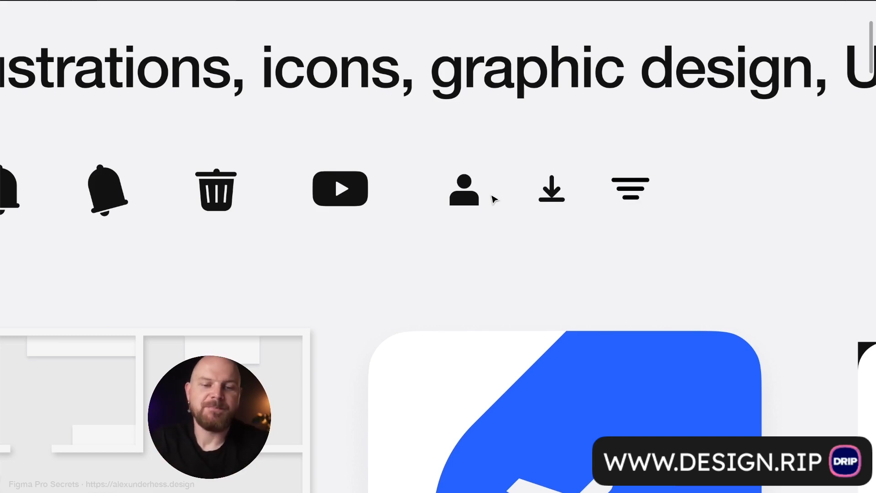
scroll(494, 207, down, 2)
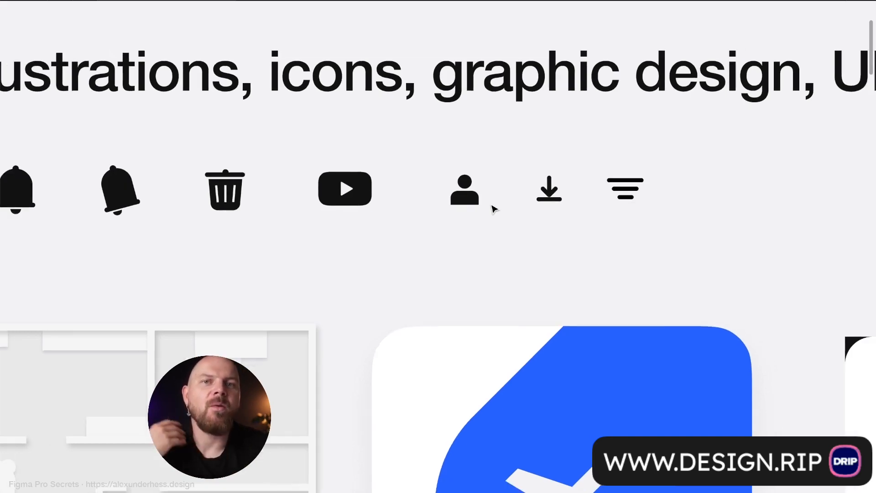
scroll(493, 217, down, 5)
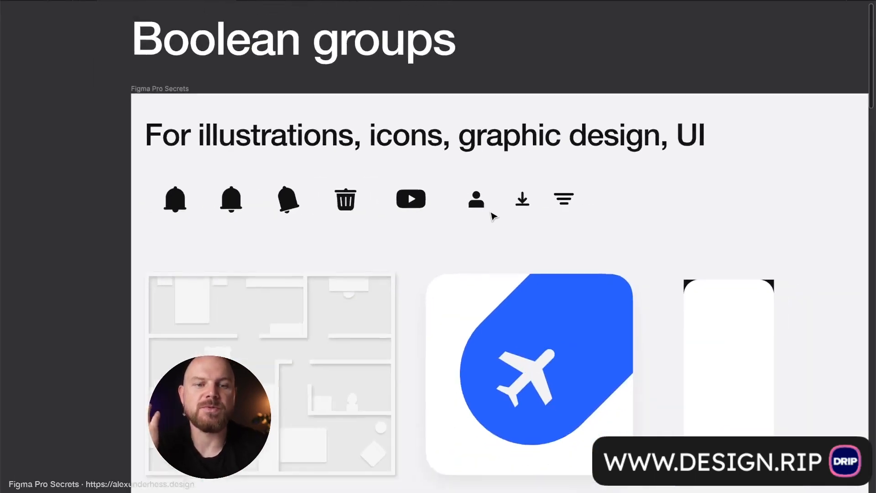
scroll(493, 216, up, 5)
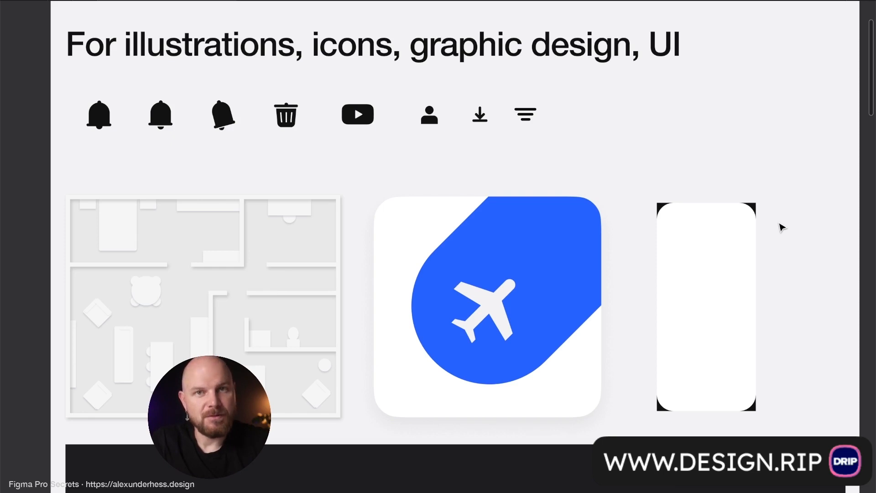
scroll(780, 227, down, 10)
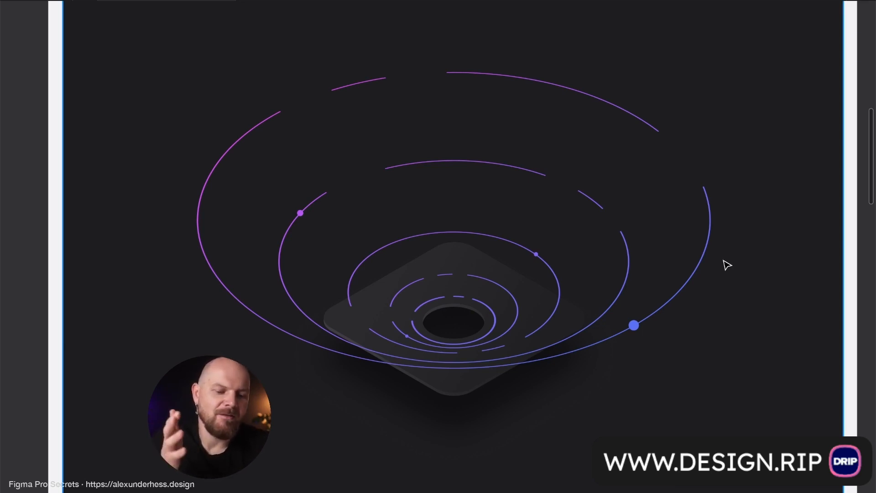
- Show the interface and inspect the waves, card and card_bottom layers inside the illustration frame
key(ctrl+backslash)
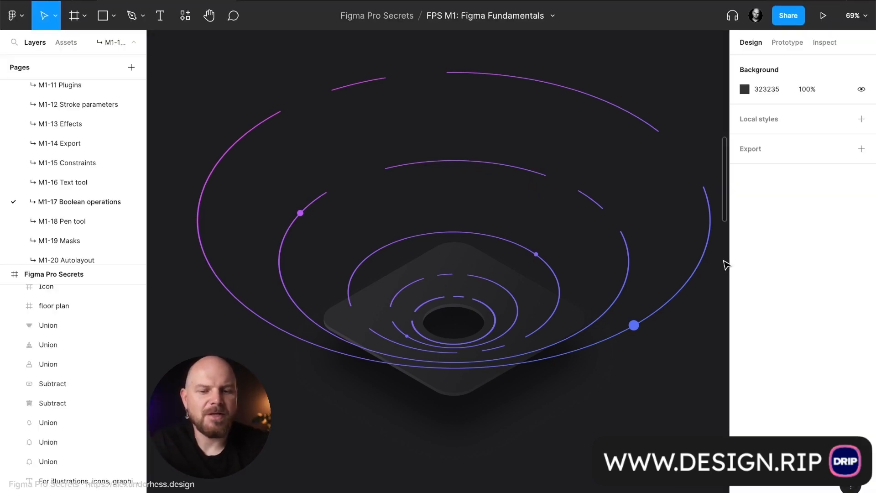
click(533, 349)
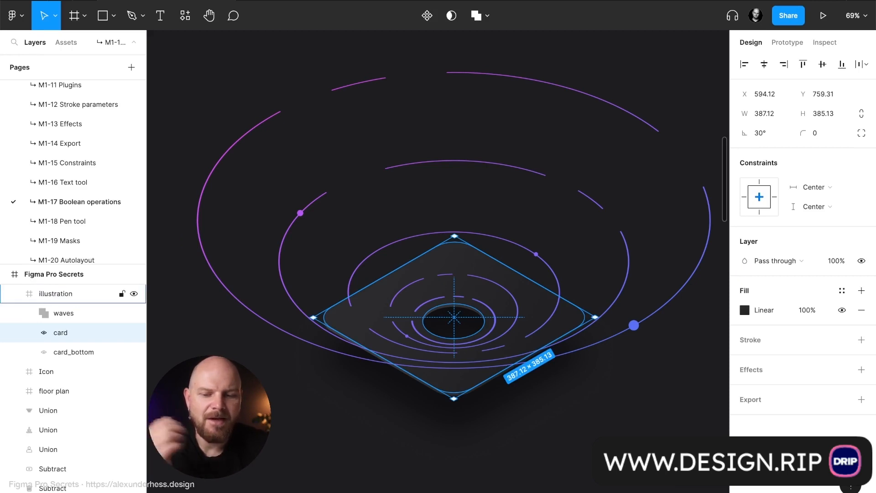
click(75, 295)
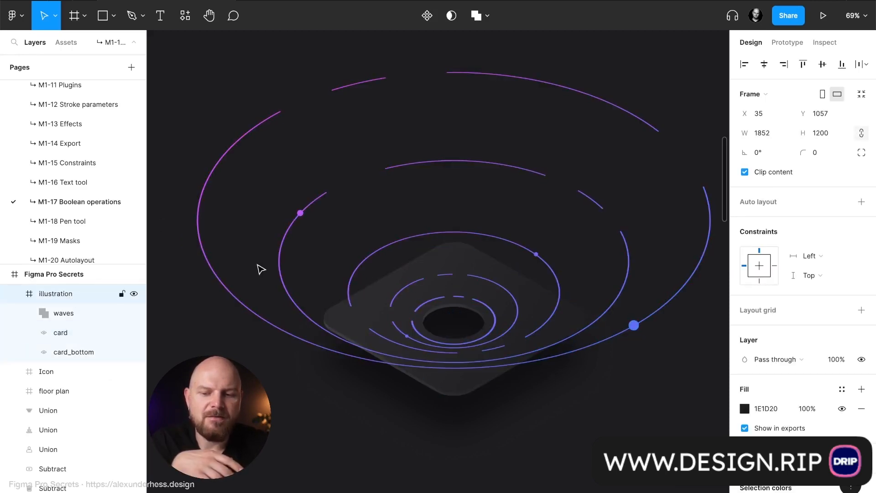
scroll(260, 269, down, 5)
mouse_move(361, 289)
mouse_down()
mouse_move(386, 281)
mouse_move(365, 286)
mouse_up()
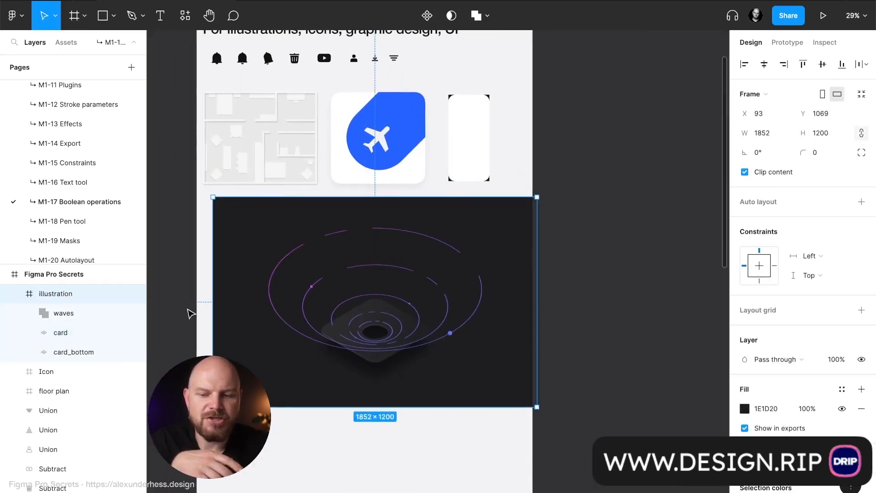
key(ctrl+z)
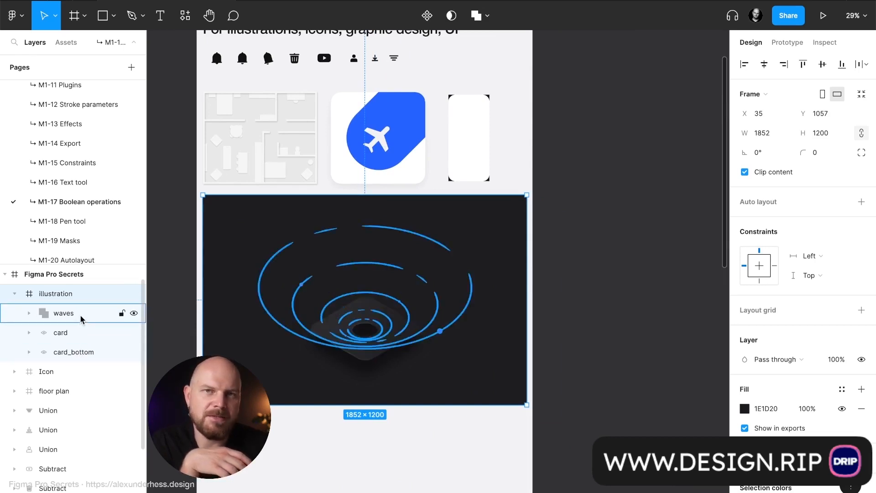
click(67, 320)
click(57, 334)
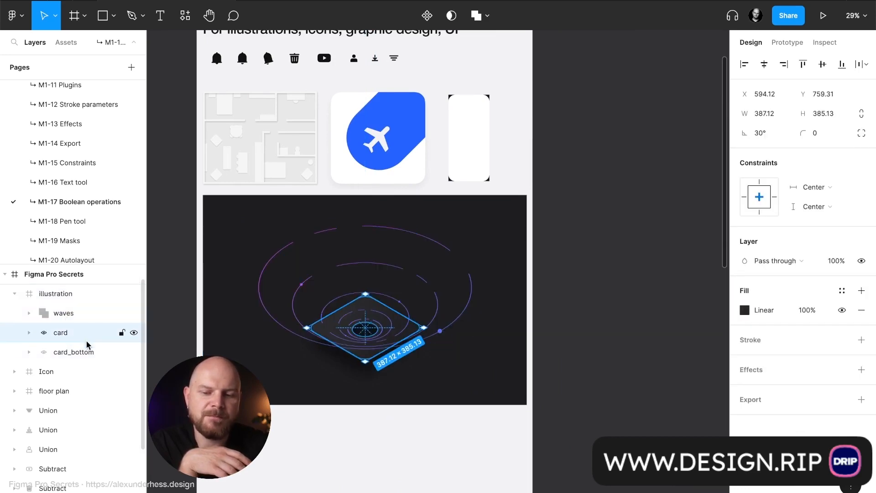
click(95, 356)
click(415, 420)
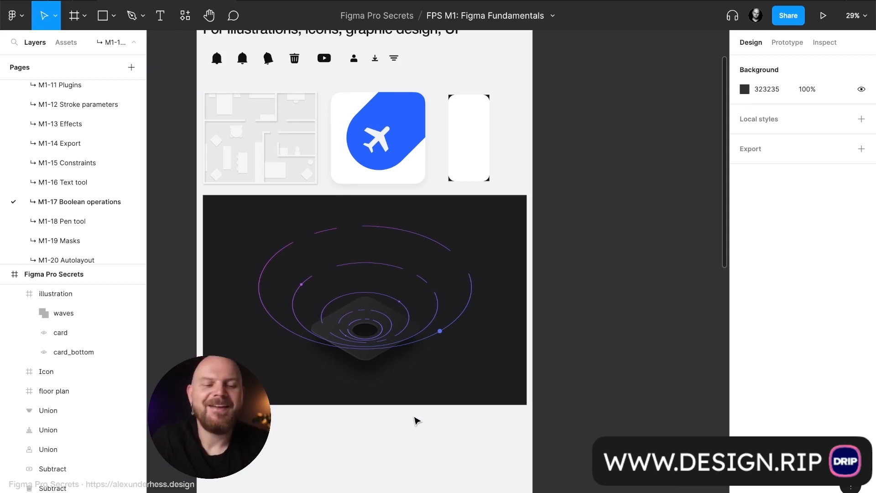
- Draw a rectangle of about 87 × 107 in the empty area below the dark illustration
scroll(320, 408, up, 5)
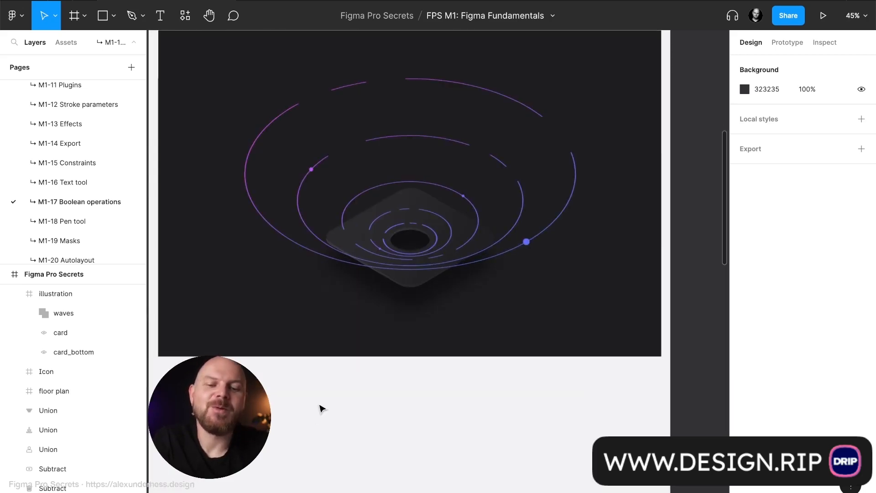
scroll(321, 408, down, 3)
scroll(321, 407, down, 2)
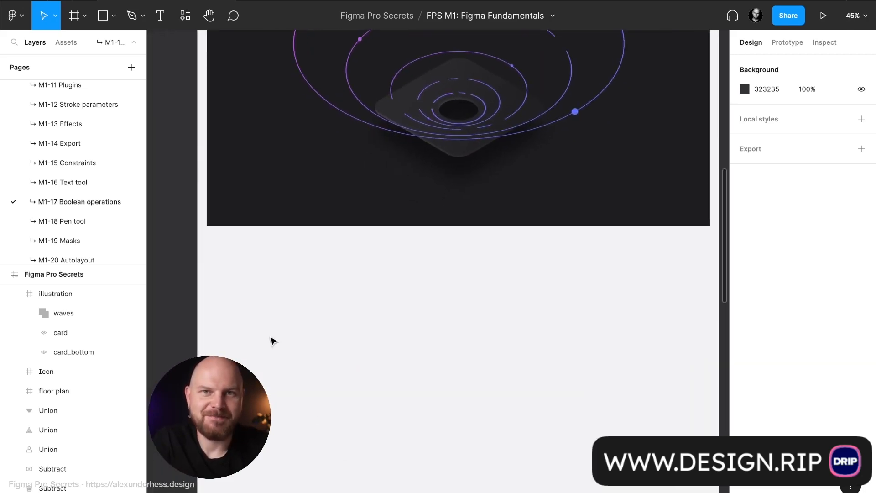
key(r)
drag(232, 252, 255, 289)
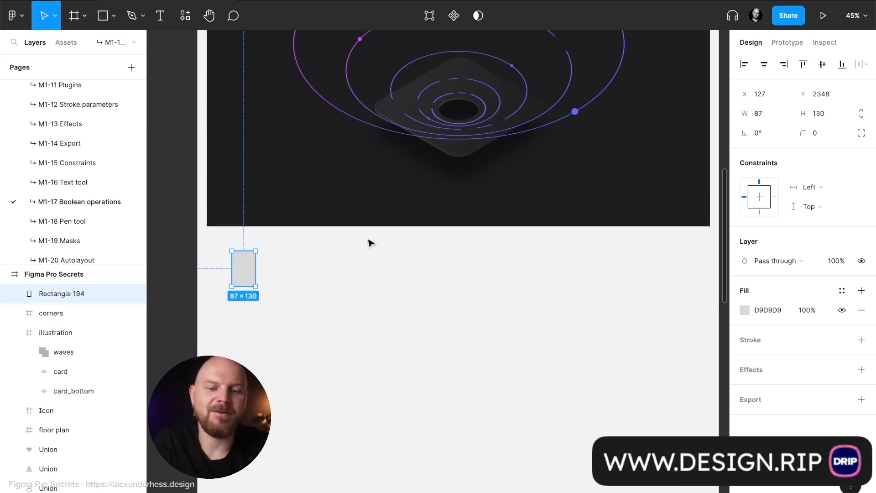
scroll(235, 270, up, 10)
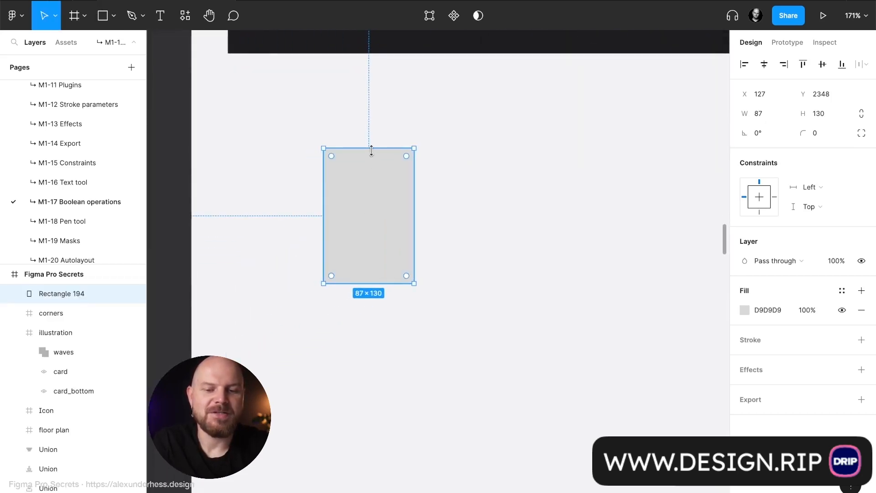
drag(371, 148, 371, 174)
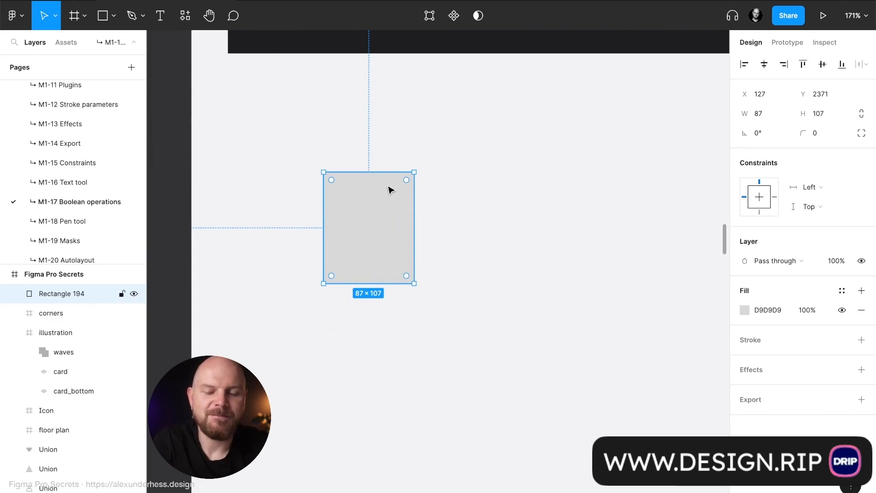
- Fully round the rectangle's two upper corners to a radius of 43.5, forming a bell body
scroll(395, 186, up, 5)
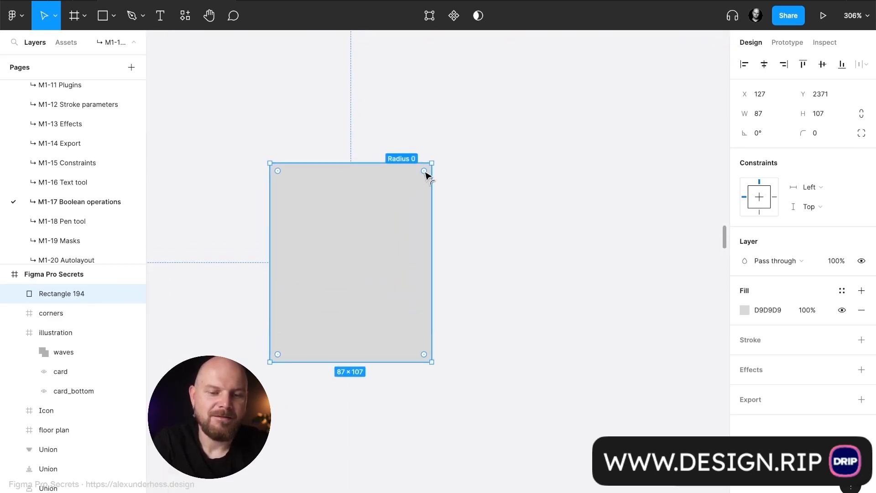
drag(424, 171, 362, 246)
drag(277, 170, 408, 279)
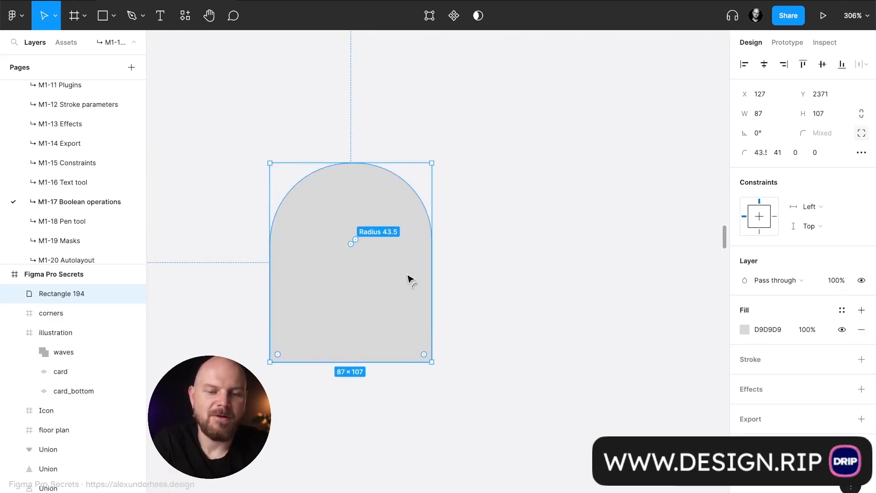
click(544, 251)
- Duplicate the bell body and resize the copy into a flat bar of about 109 × 10 across its base
click(391, 307)
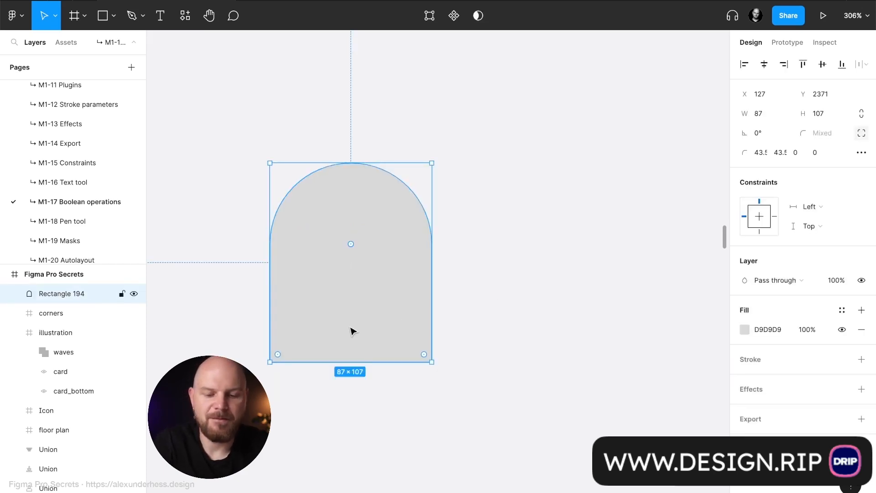
key(ctrl+d)
drag(380, 163, 452, 349)
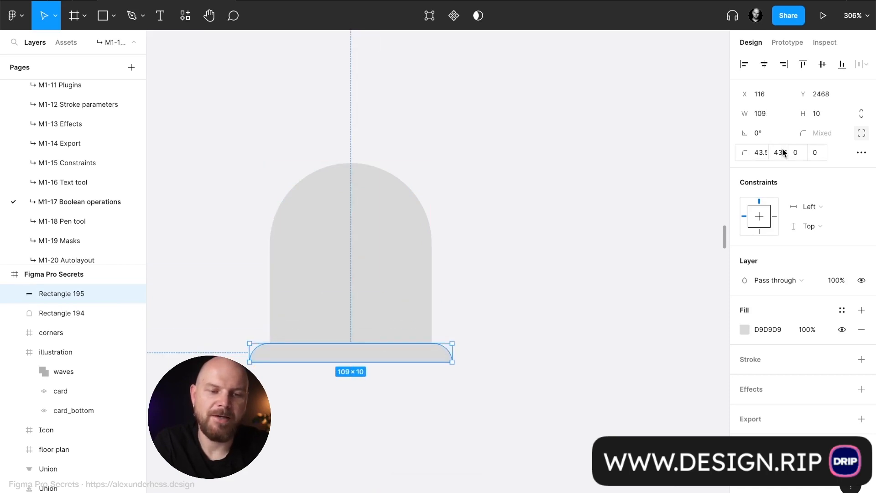
- Set a uniform corner radius of 40 on the base bar
click(861, 133)
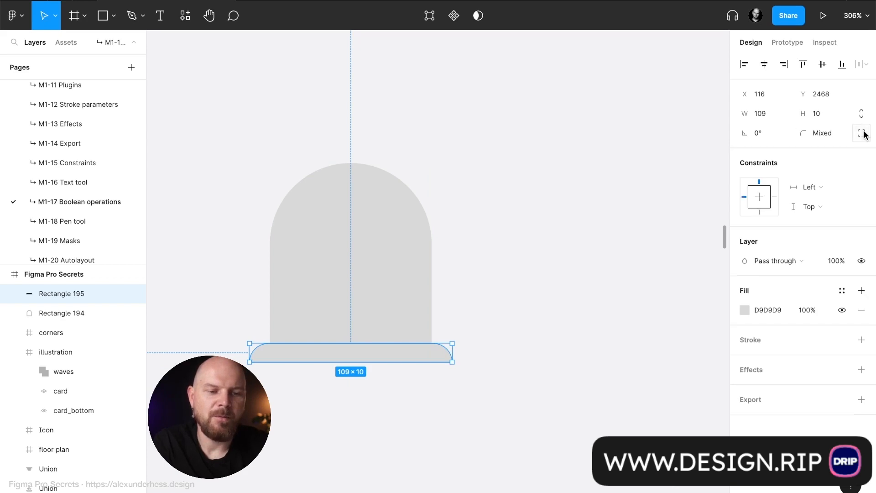
text(40)
key(Return)
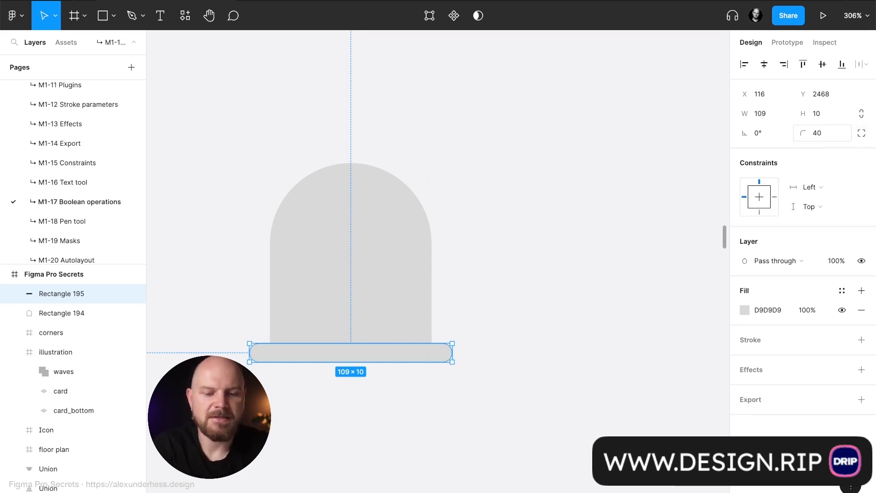
click(529, 288)
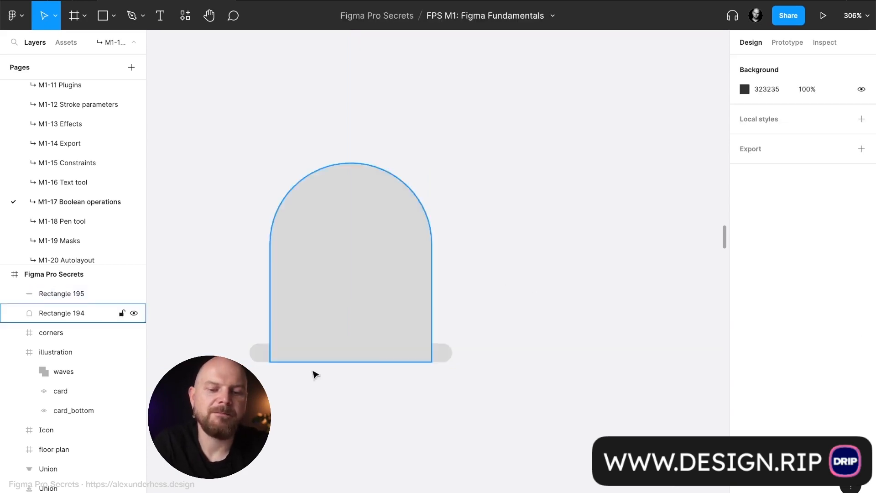
- Copy the base bar to the top of the bell and narrow it into a centred knob of about 9 × 10
click(373, 360)
drag(373, 362, 372, 163)
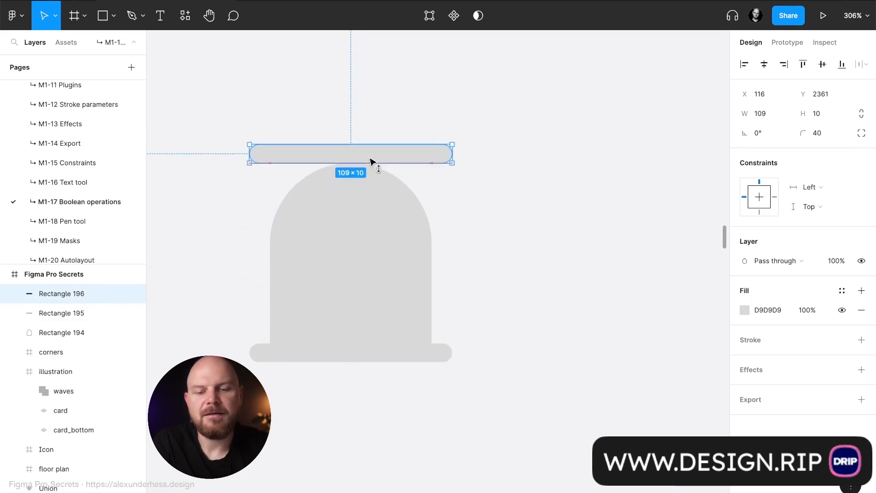
drag(455, 151, 357, 158)
scroll(349, 158, up, 5)
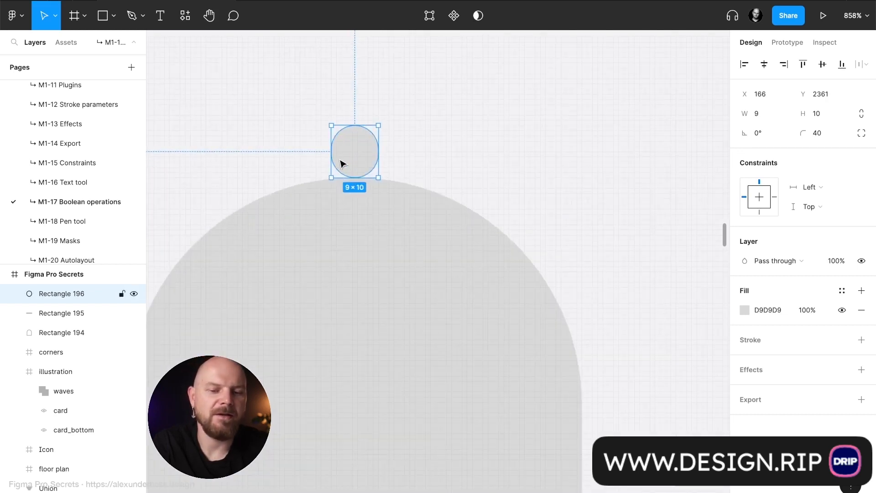
- Resize the bell body to 86 × 106, keeping its lower edge within the base bar
click(367, 211)
scroll(594, 281, down, 3)
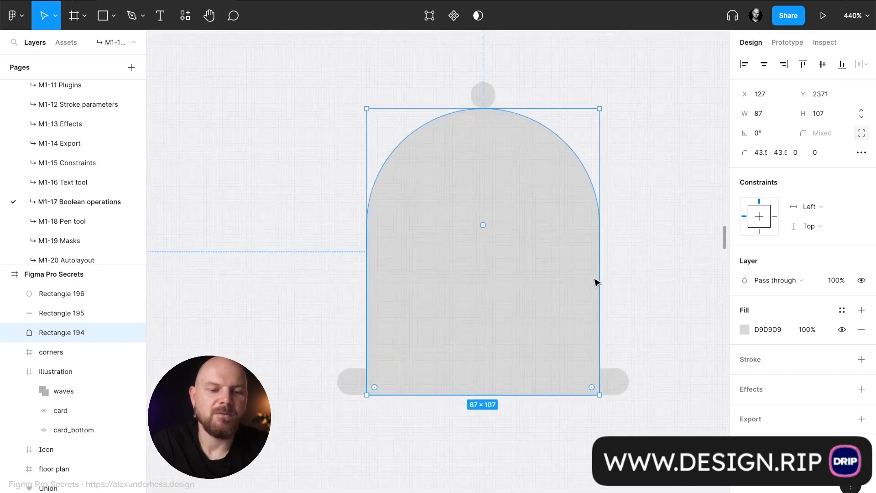
drag(599, 278, 597, 279)
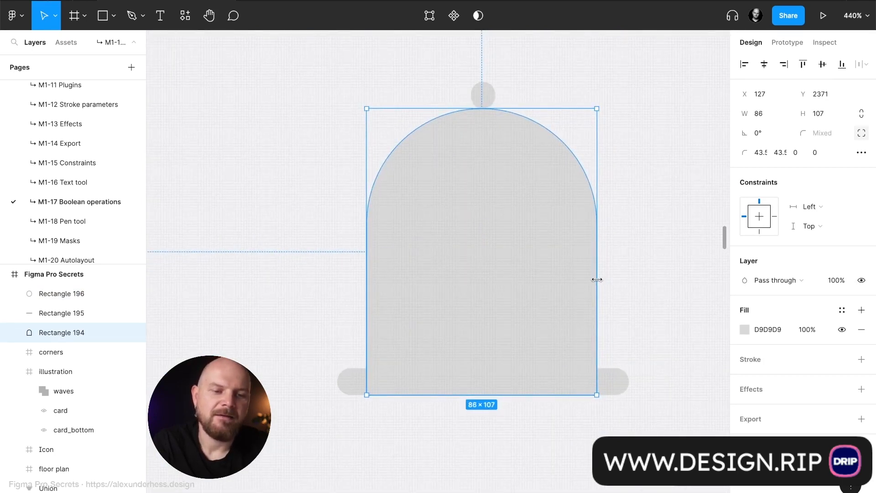
drag(535, 394, 535, 389)
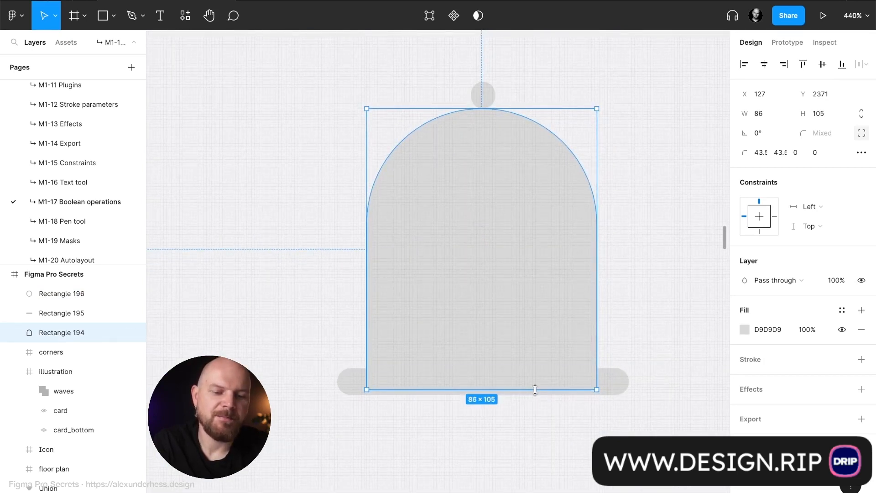
double_click(535, 389)
key(Escape)
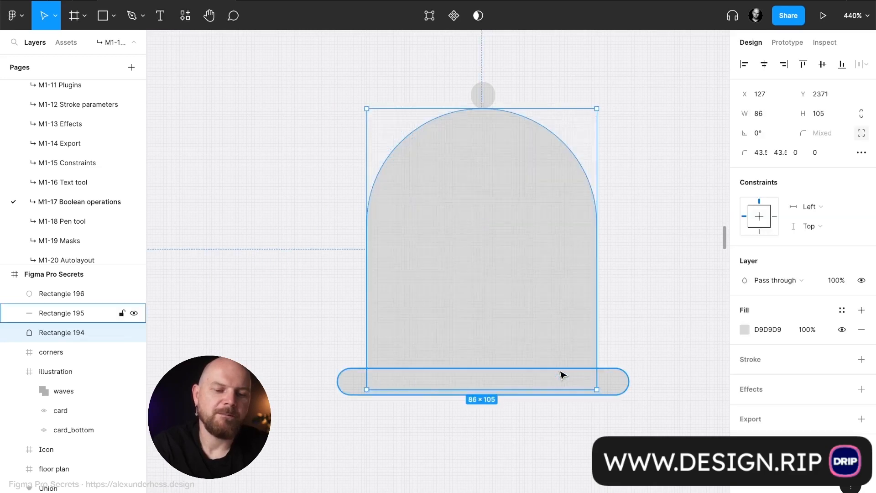
scroll(562, 375, up, 5)
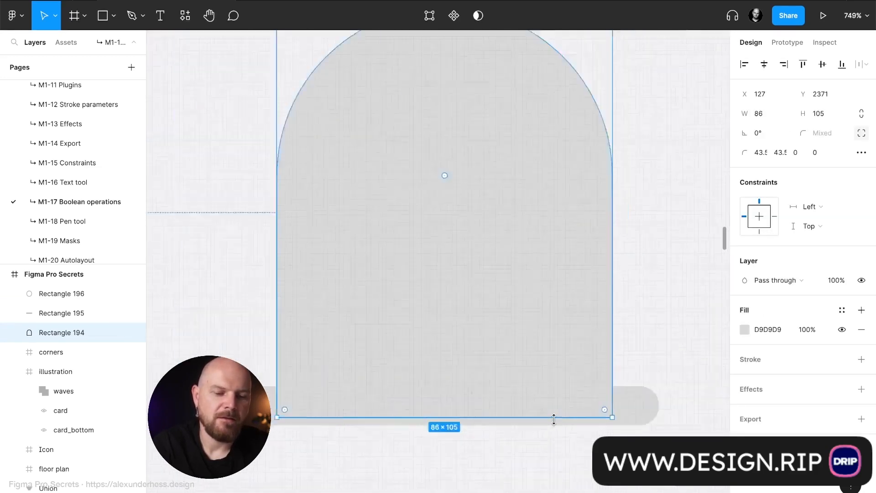
scroll(554, 418, down, 2)
scroll(553, 417, up, 4)
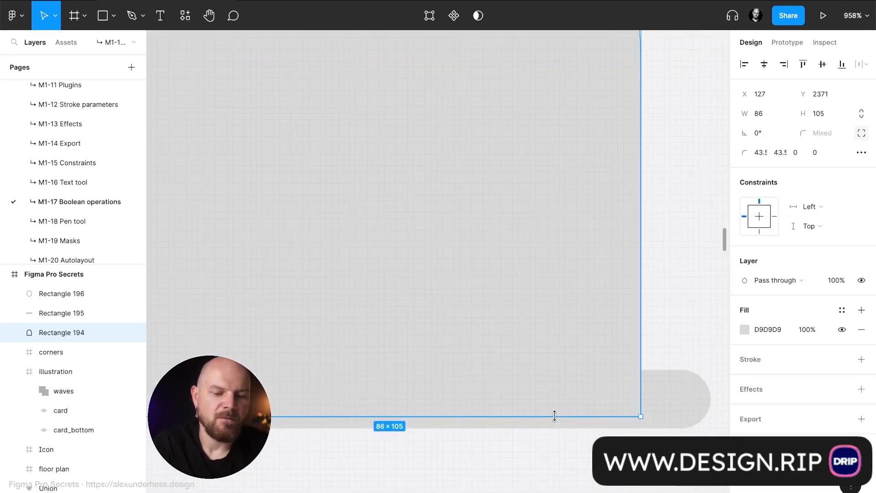
drag(555, 418, 555, 420)
scroll(555, 420, down, 8)
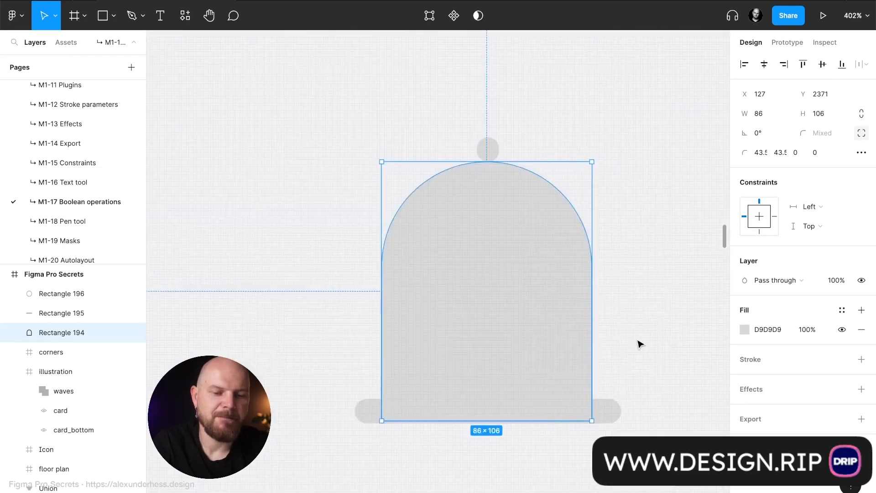
- Resize the knob on top of the bell to 10 × 16, extending its lower end into the bell body
click(516, 131)
click(493, 148)
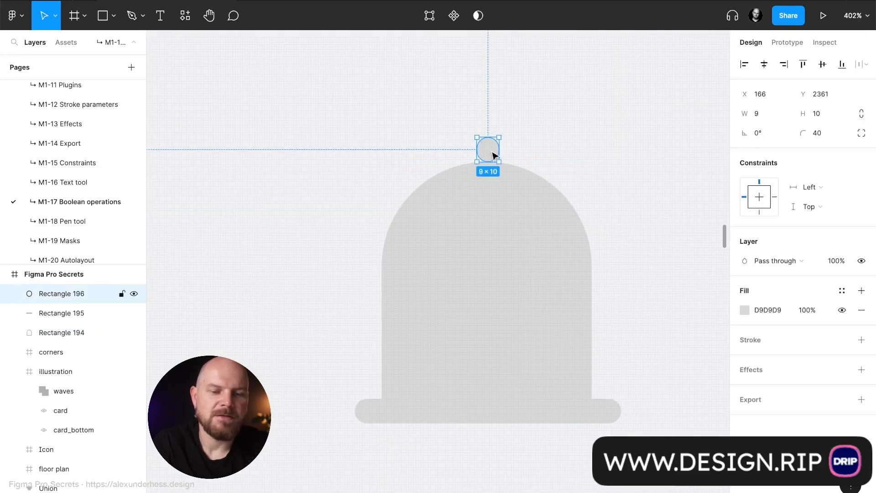
scroll(493, 155, up, 5)
drag(451, 151, 445, 153)
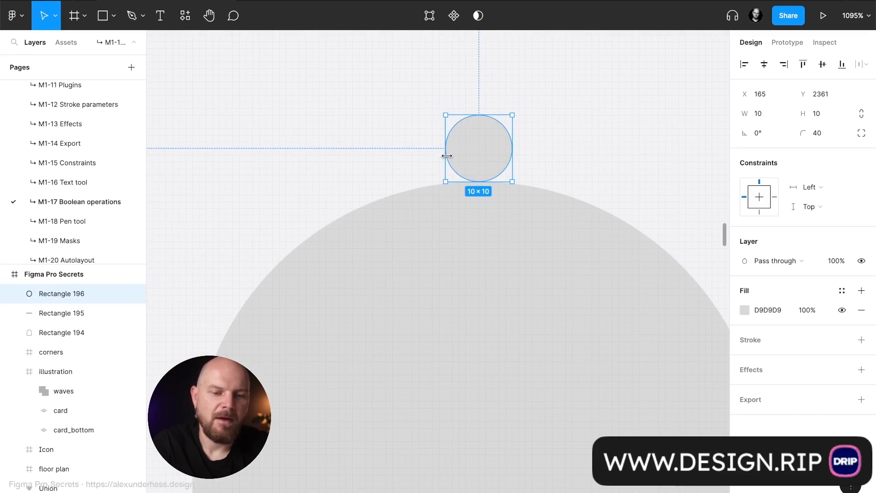
drag(488, 185, 484, 230)
scroll(485, 229, down, 5)
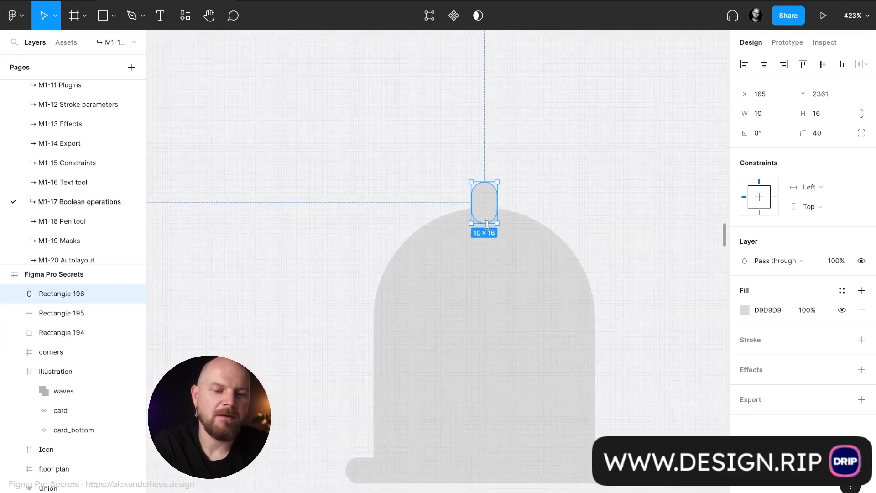
click(552, 197)
scroll(552, 198, down, 4)
scroll(552, 198, right, 1)
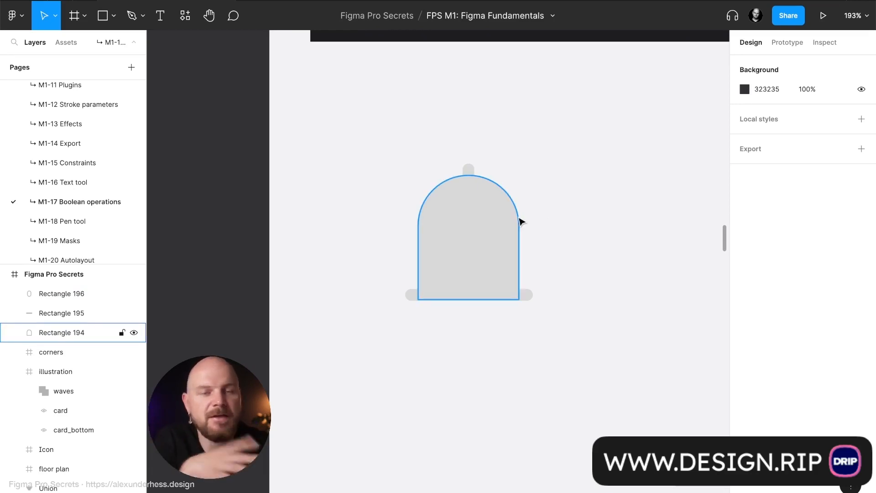
- Duplicate the bell body, shrink the copy to 86 × 21 beneath the base bar and flip it vertically
click(471, 173)
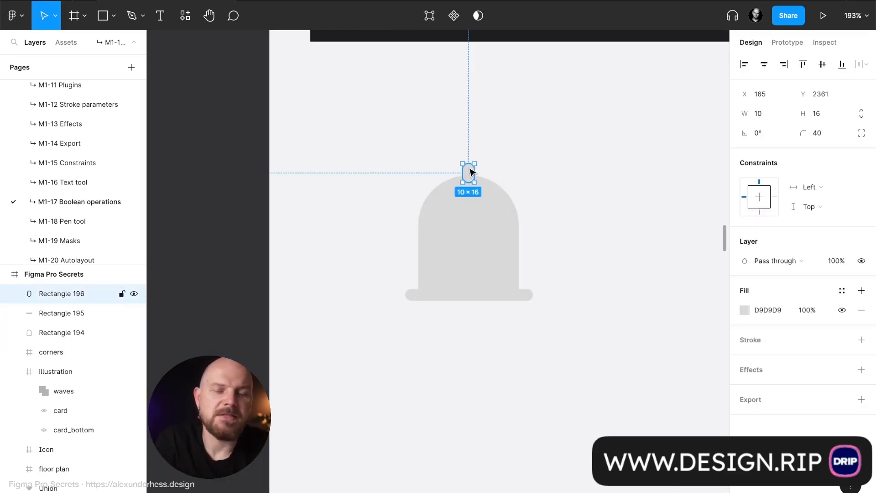
click(475, 209)
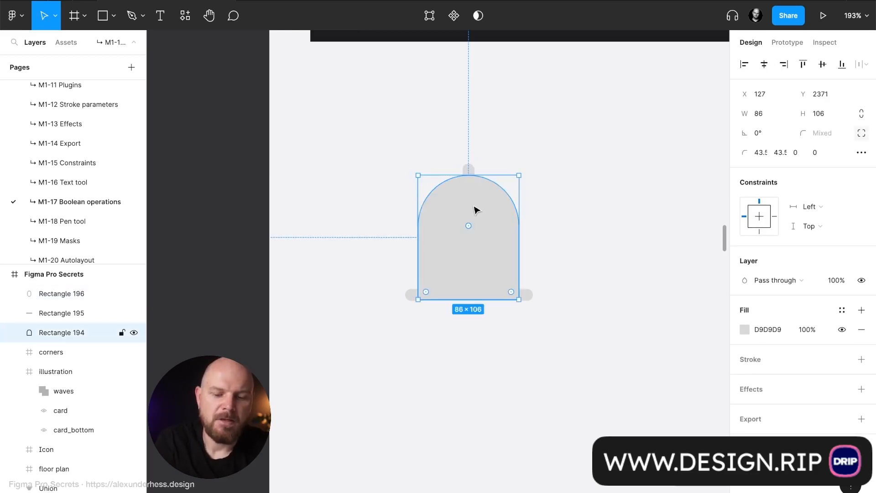
key(ctrl+d)
drag(494, 171, 507, 324)
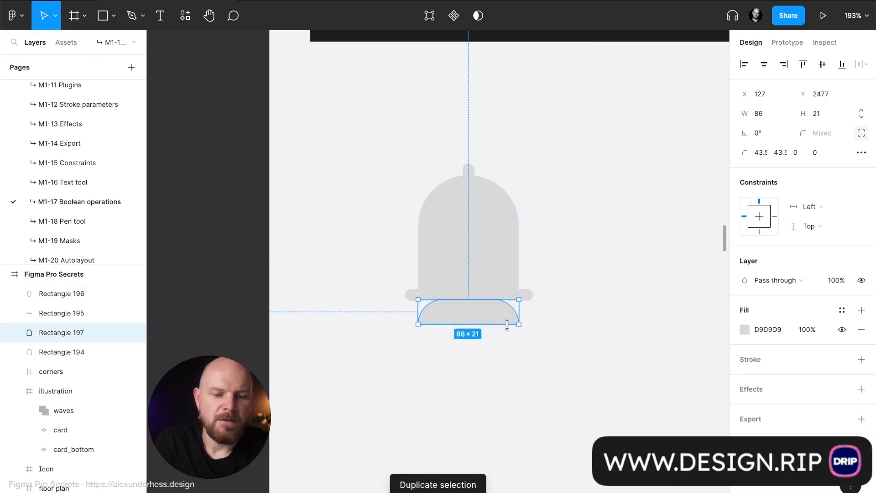
key(shift+v)
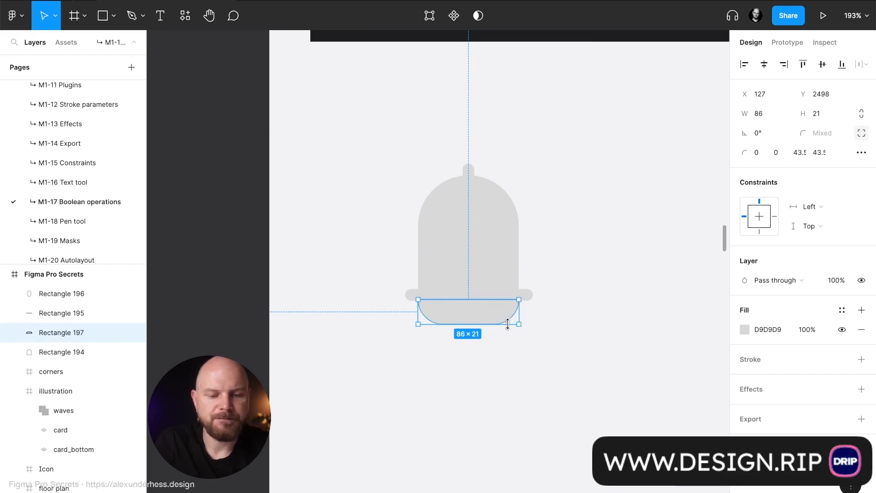
- Shrink the flipped copy into a small half-round clapper just below the base bar, offset from the bell's centre
drag(514, 310, 453, 314)
ctrl+scroll(454, 315, up, 5)
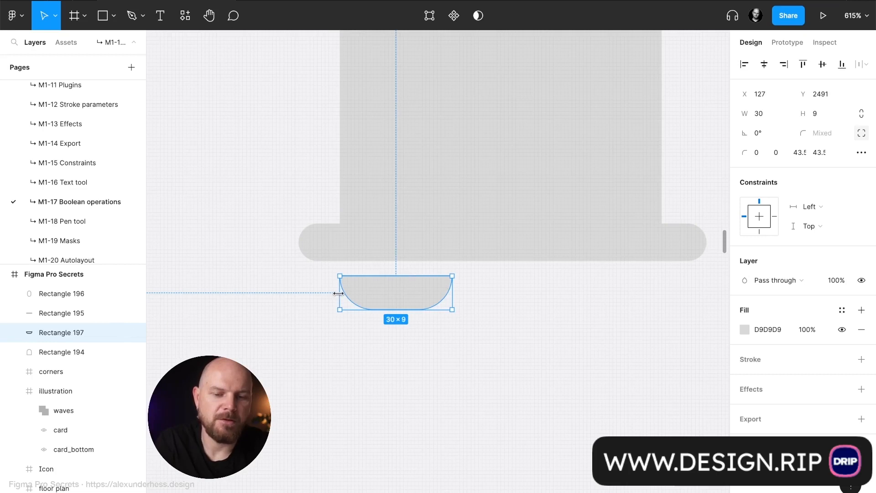
drag(338, 293, 423, 299)
click(528, 297)
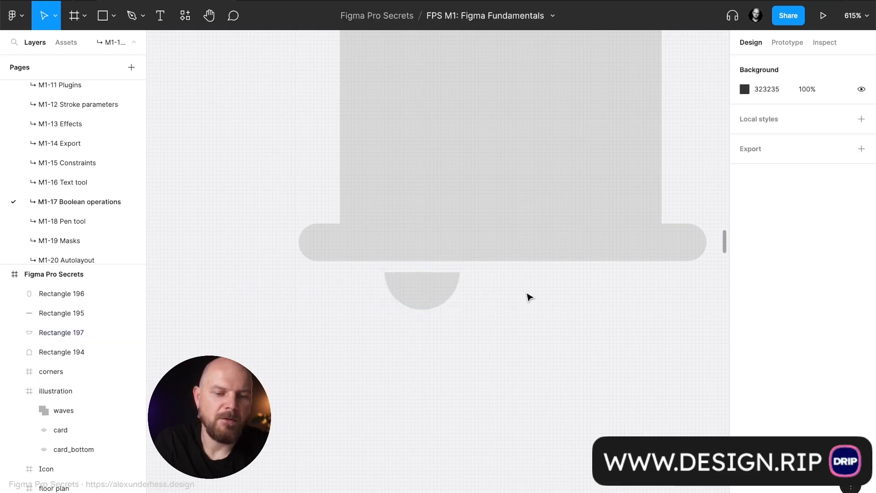
- Enlarge the half-round clapper to 30 × 15 and shift it slightly lower beneath the base bar
scroll(536, 315, down, 10)
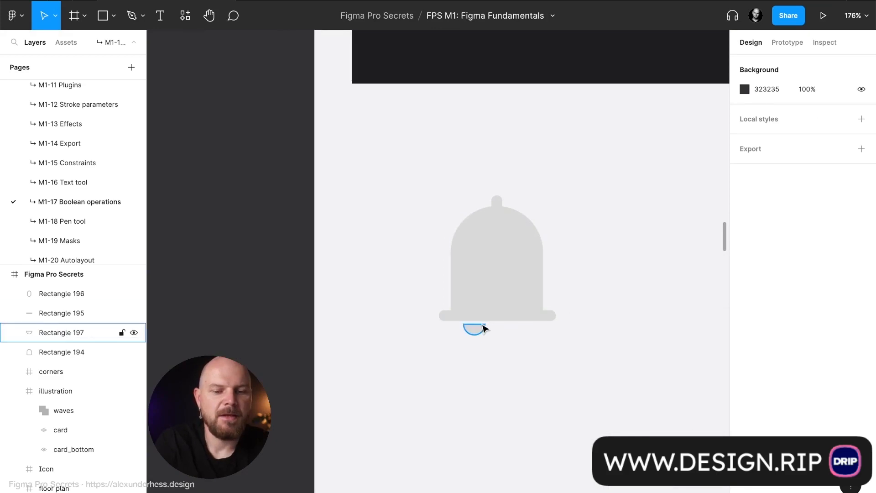
scroll(481, 329, right, 4)
click(445, 226)
click(326, 132)
drag(326, 133, 533, 395)
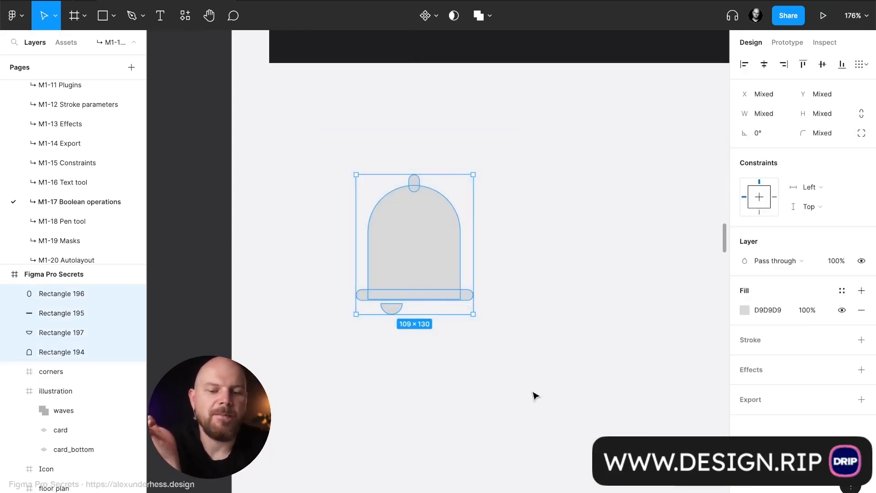
click(533, 395)
click(391, 308)
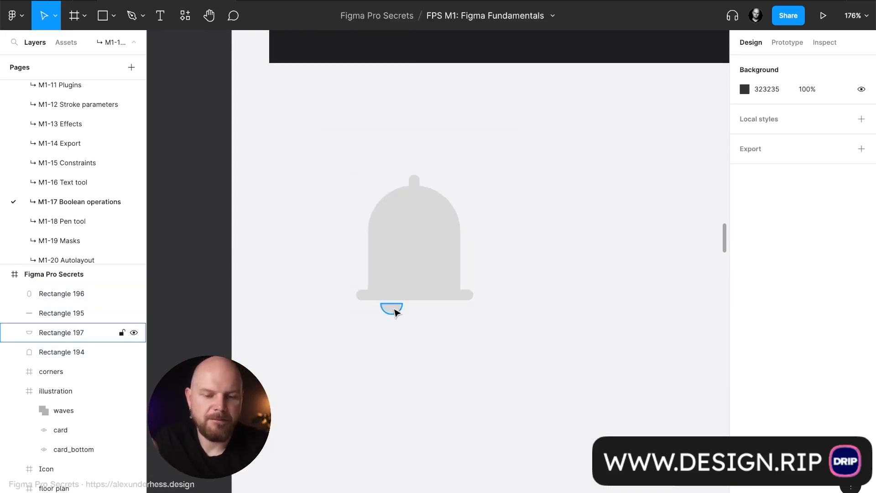
drag(404, 315, 410, 320)
click(451, 337)
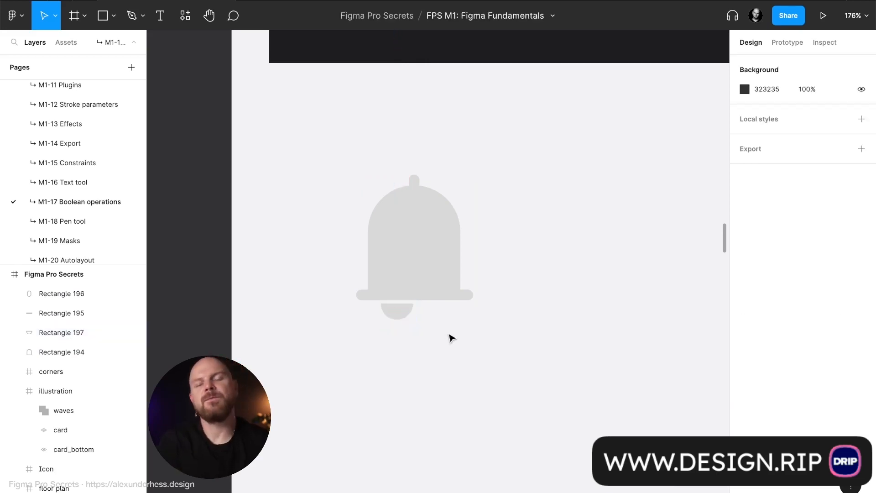
click(400, 319)
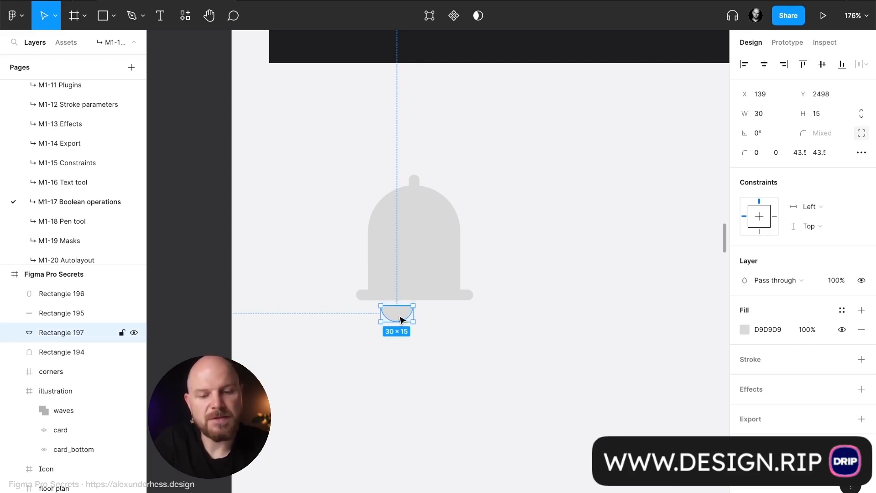
click(409, 352)
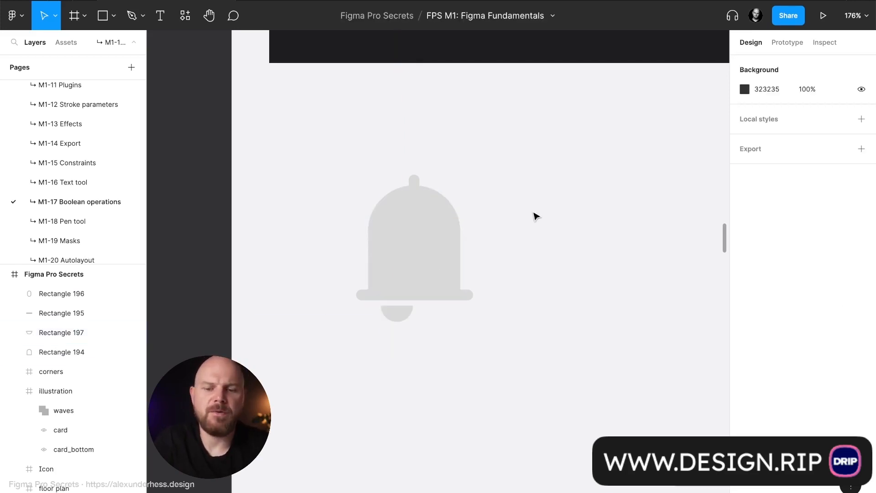
- Group the four bell shapes as ic_bell and expand the group to list its layers
drag(327, 162, 483, 356)
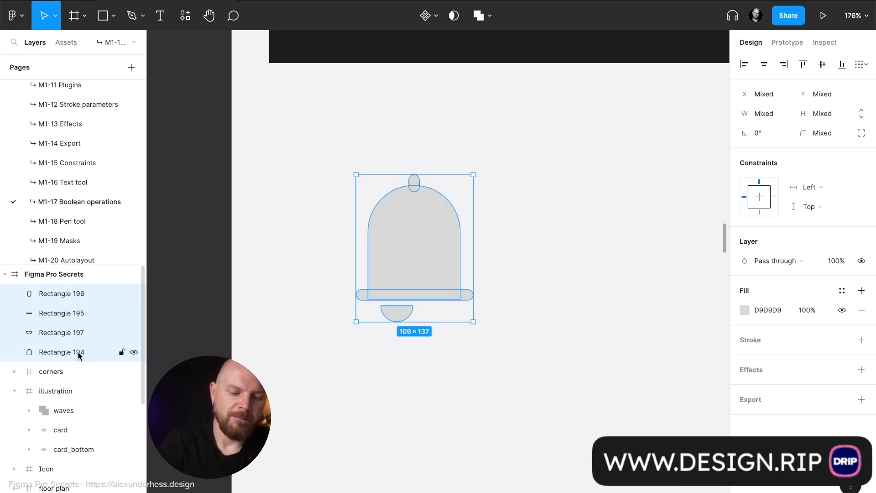
key(ctrl+g)
double_click(64, 293)
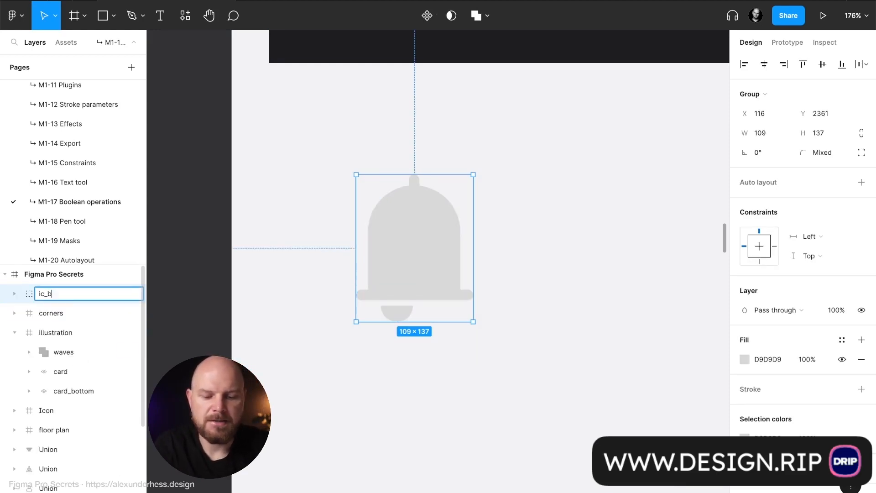
key(Return)
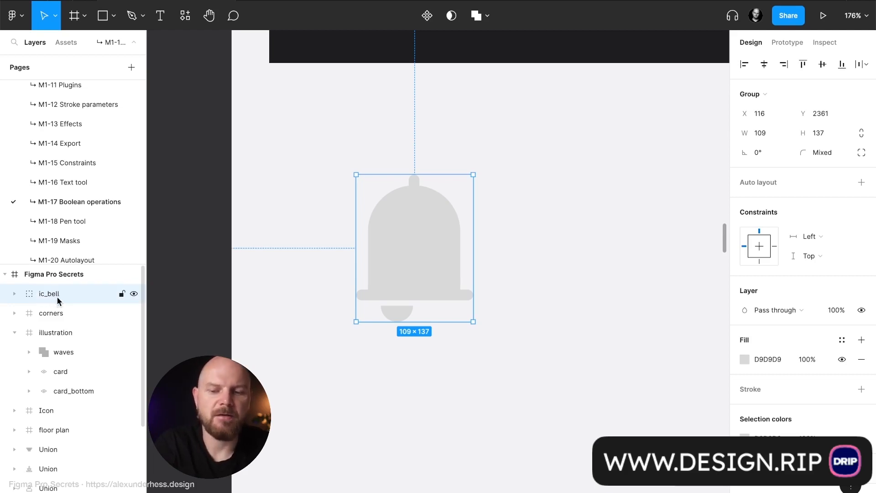
click(14, 332)
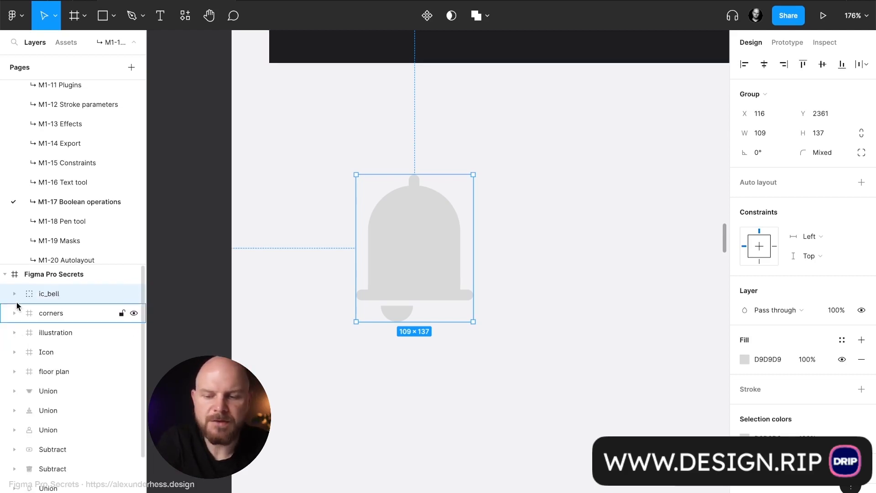
click(16, 294)
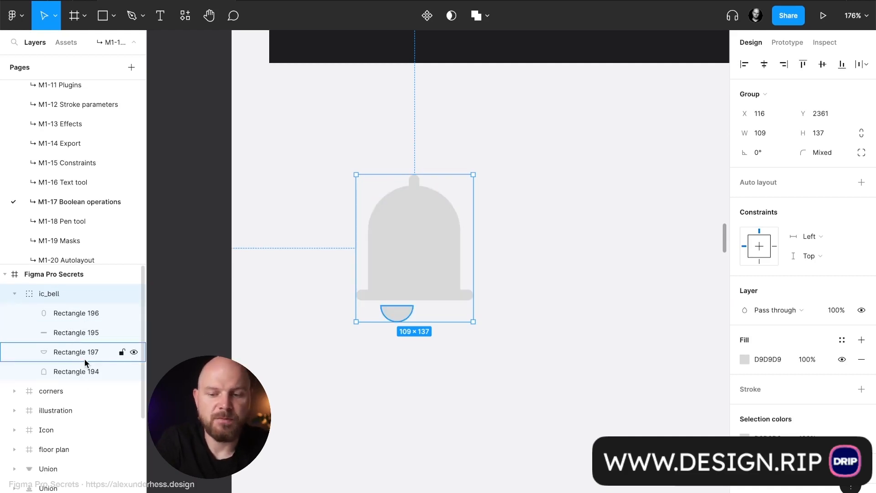
- Try moving the bell body inside the group and stretching the whole group to about 217 × 137, undoing both changes
double_click(412, 279)
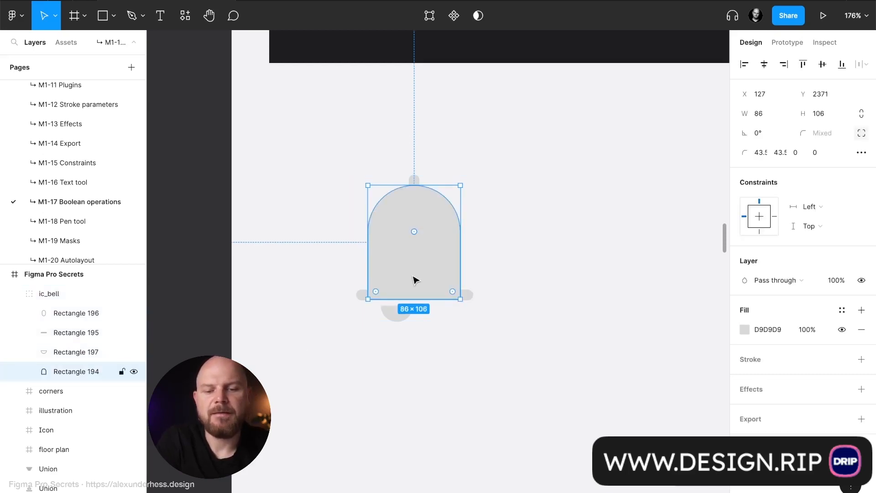
drag(413, 280, 367, 258)
key(ctrl+z)
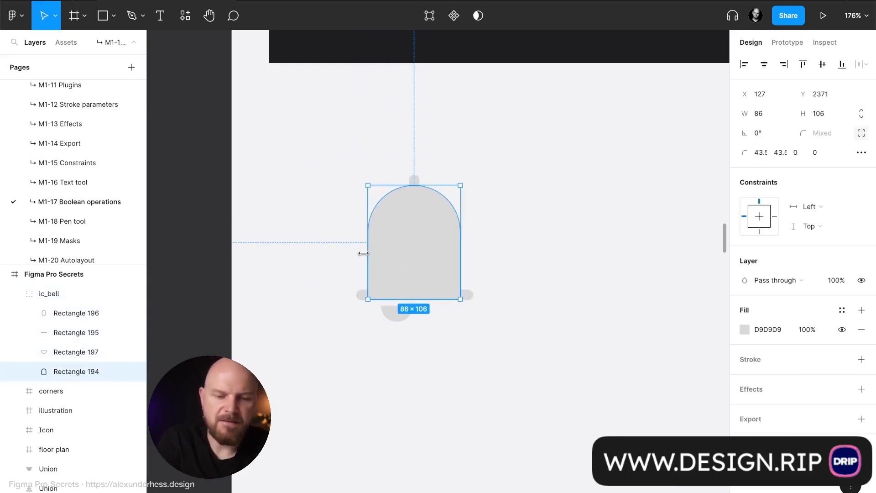
click(512, 273)
click(409, 267)
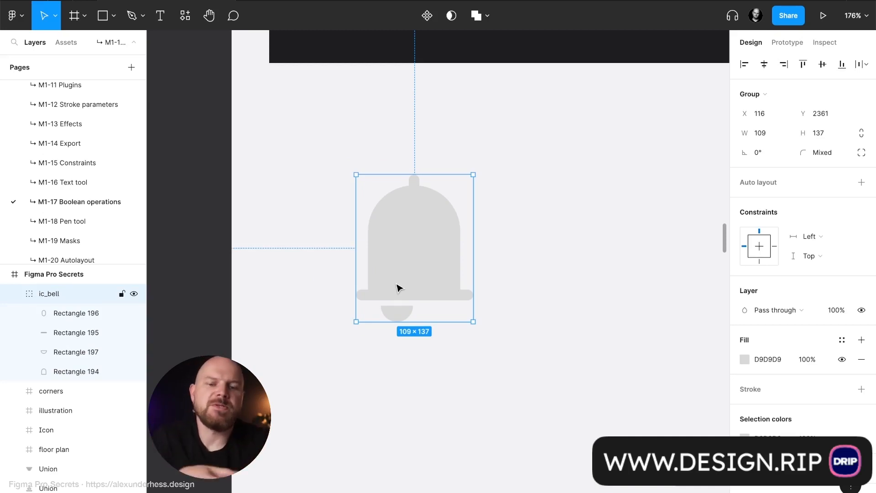
drag(473, 270, 588, 284)
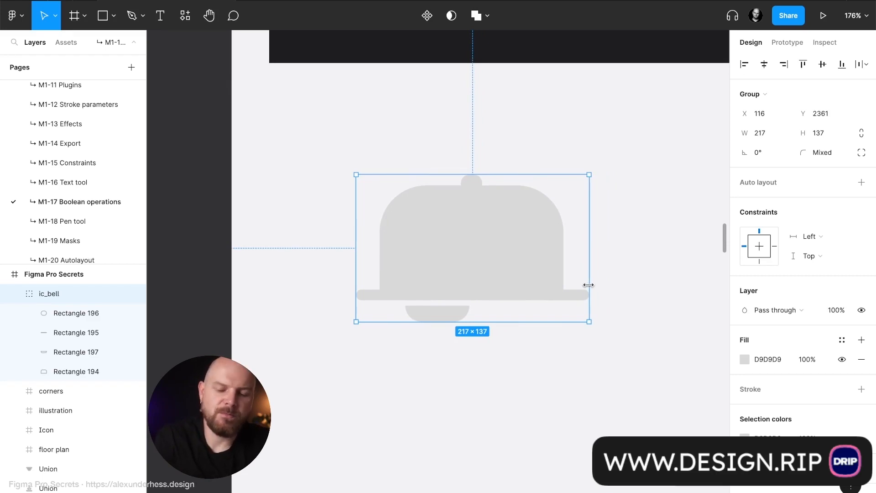
key(ctrl+z)
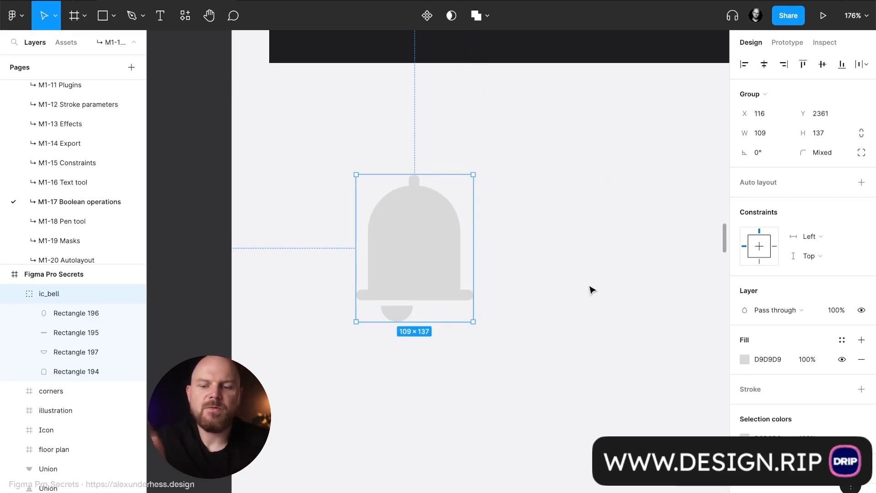
- Combine the four rectangles inside ic_bell with a Union operation and move the combined shape out of the group
click(69, 313)
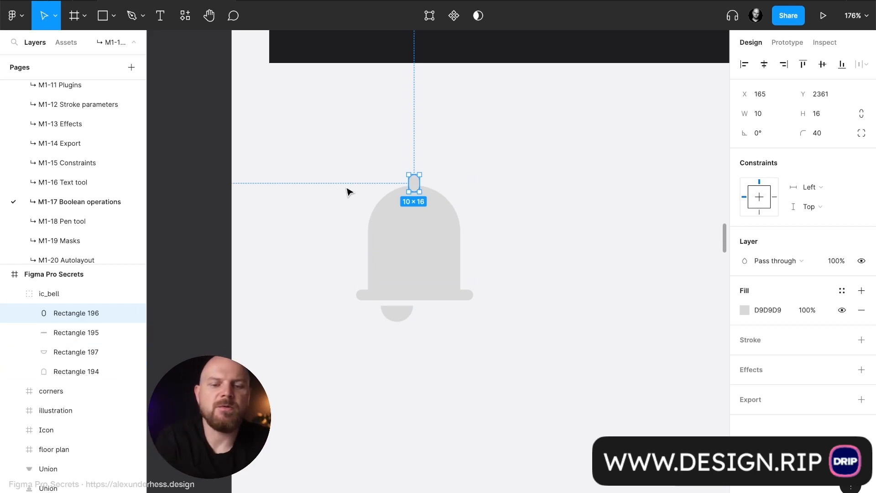
drag(340, 180, 522, 383)
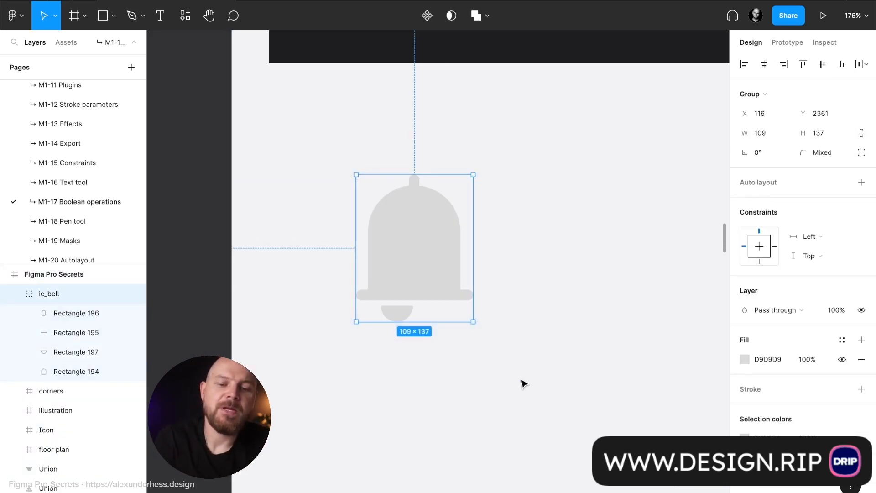
click(81, 319)
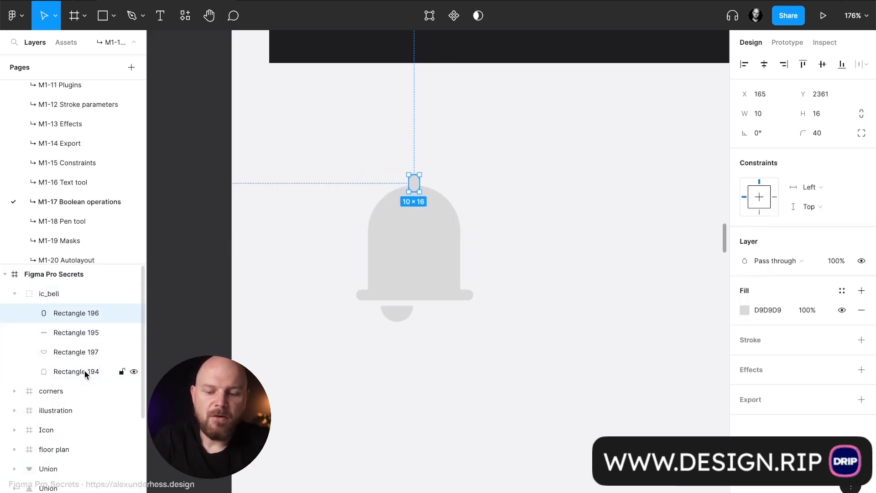
shift+click(84, 371)
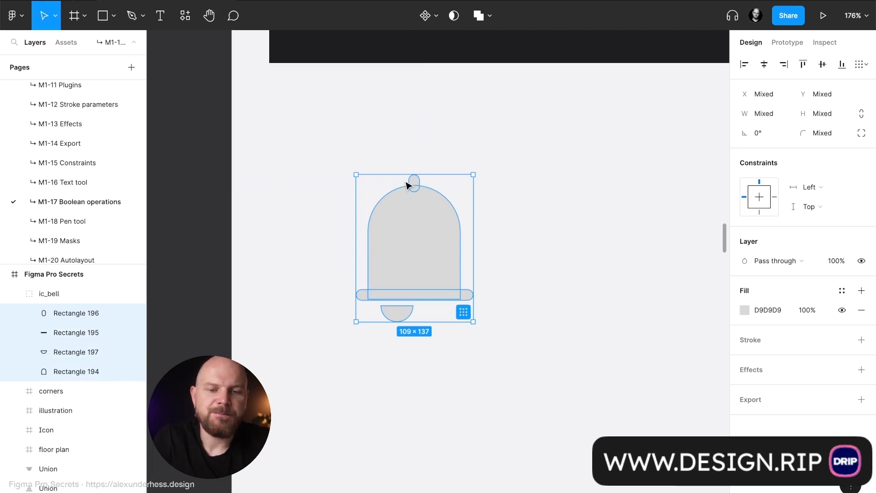
click(490, 17)
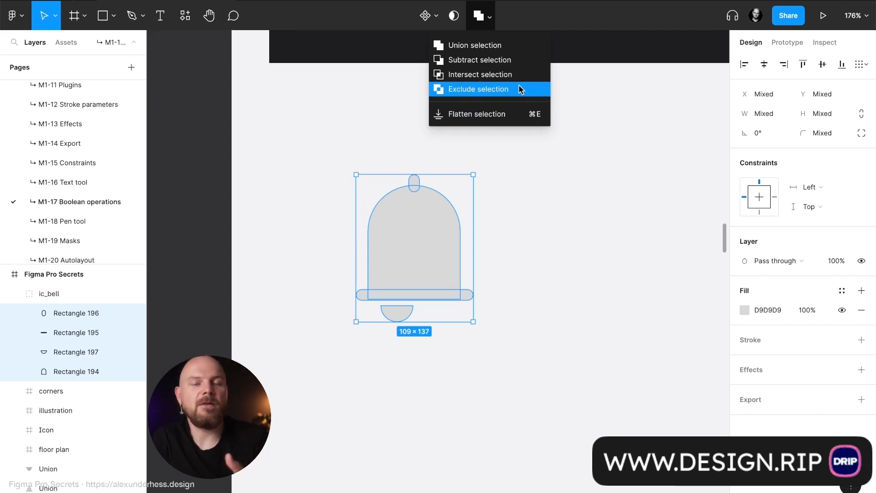
click(522, 45)
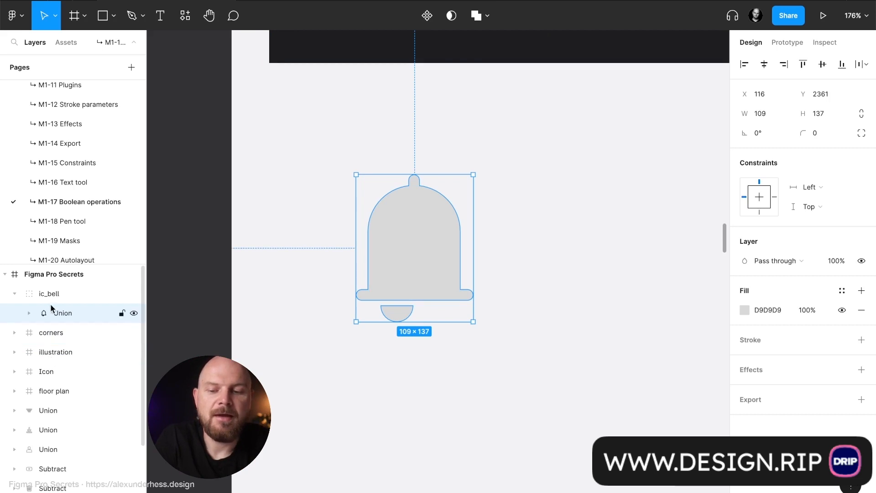
drag(61, 311, 62, 293)
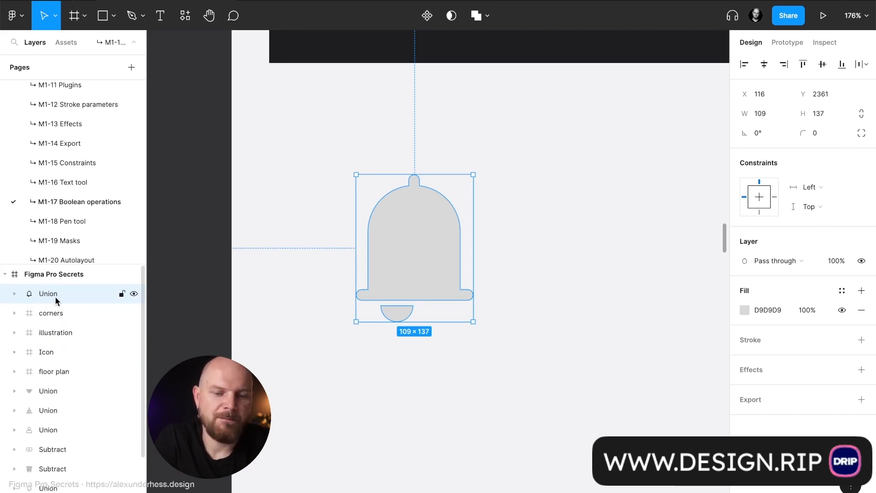
- Expand the bell's union, try moving the knob within it, undo the move and collapse the union
click(22, 297)
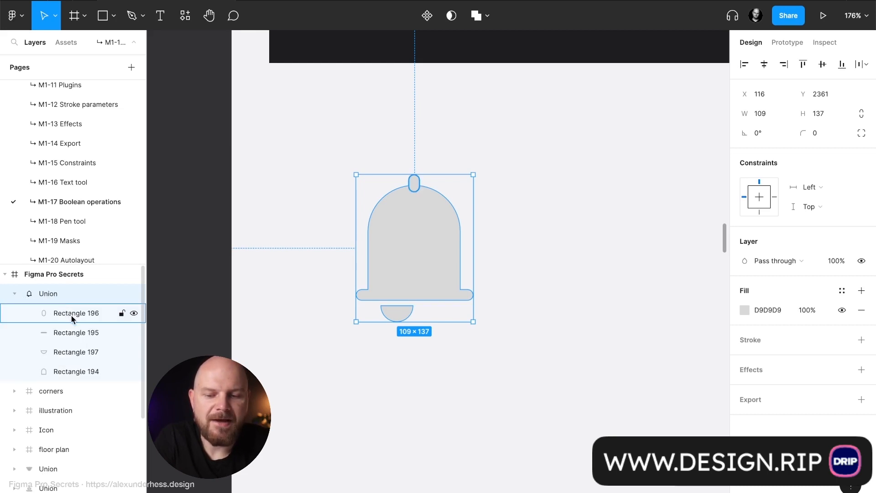
click(71, 313)
drag(415, 188, 447, 164)
key(ctrl+z)
click(21, 296)
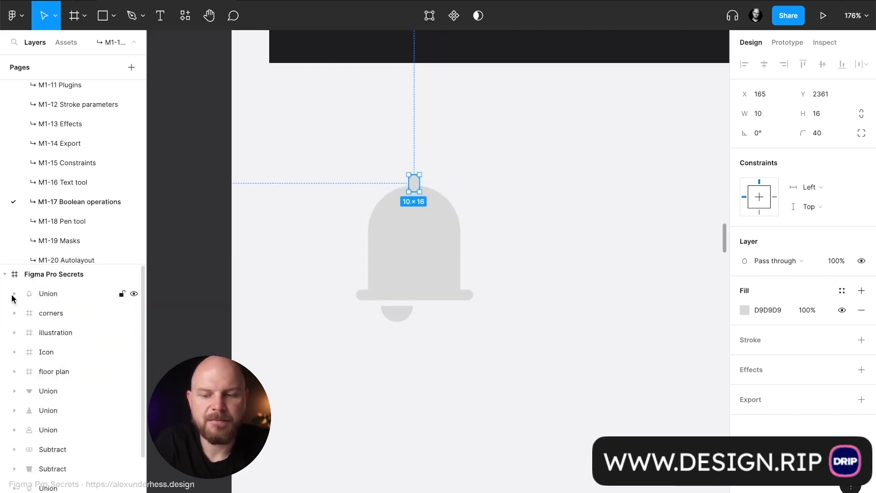
- Select the bell's union layer and rename it ic_notification
click(54, 297)
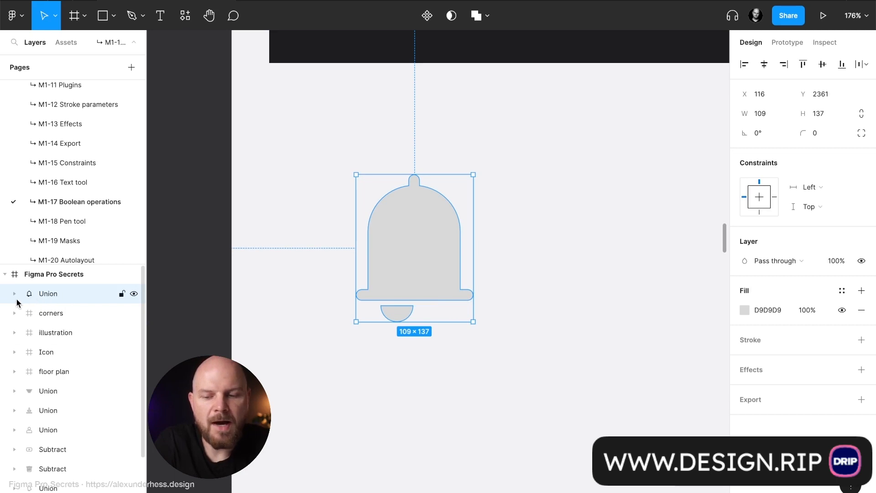
click(14, 294)
click(21, 293)
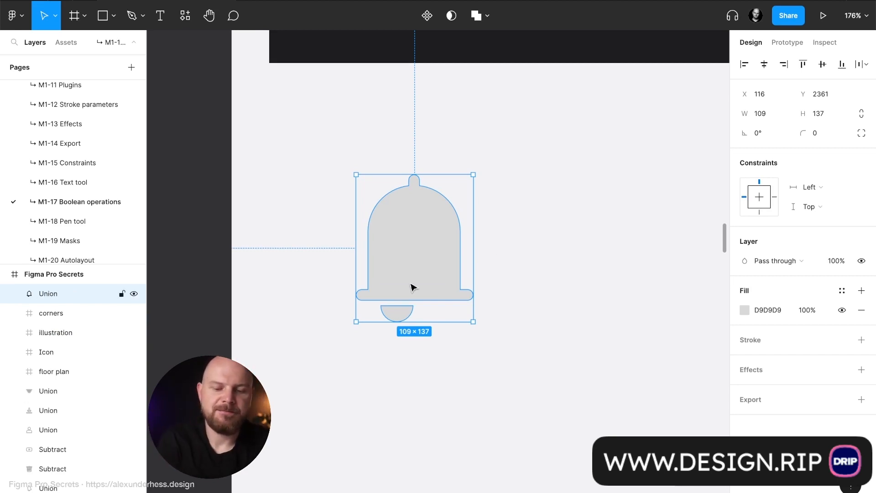
key(ctrl+r)
text(ic)
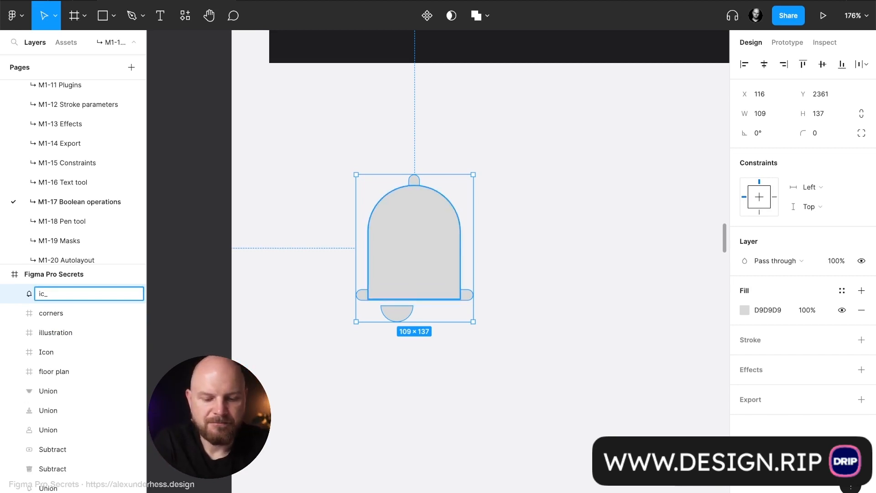
text(_no)
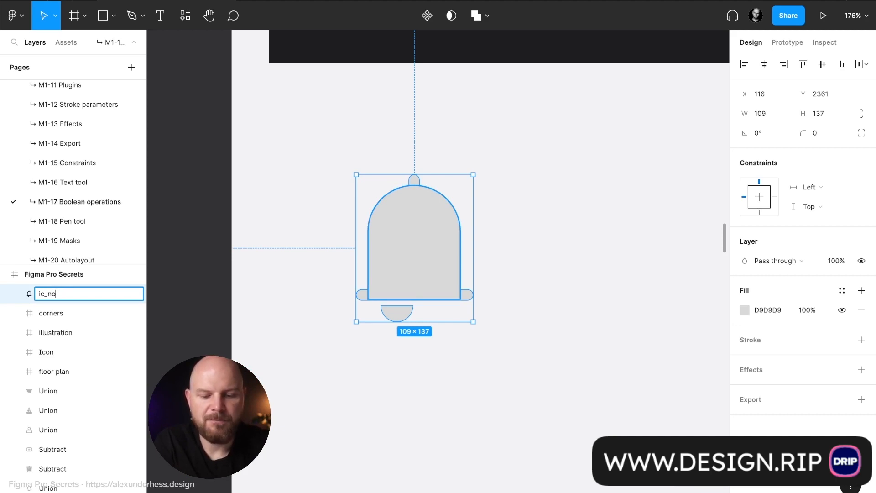
text(tificati)
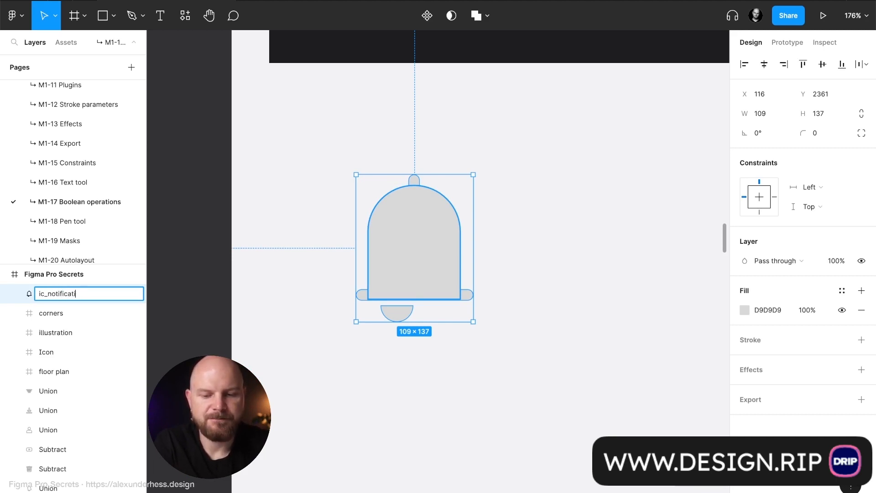
text(on)
key(Return)
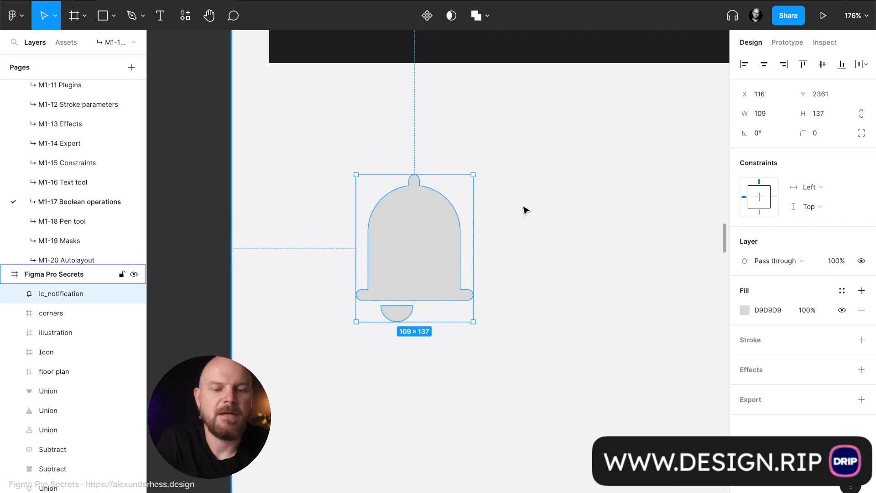
- Rotate the bell icon 15° and set its fill colour to 111111
drag(474, 174, 452, 168)
click(493, 177)
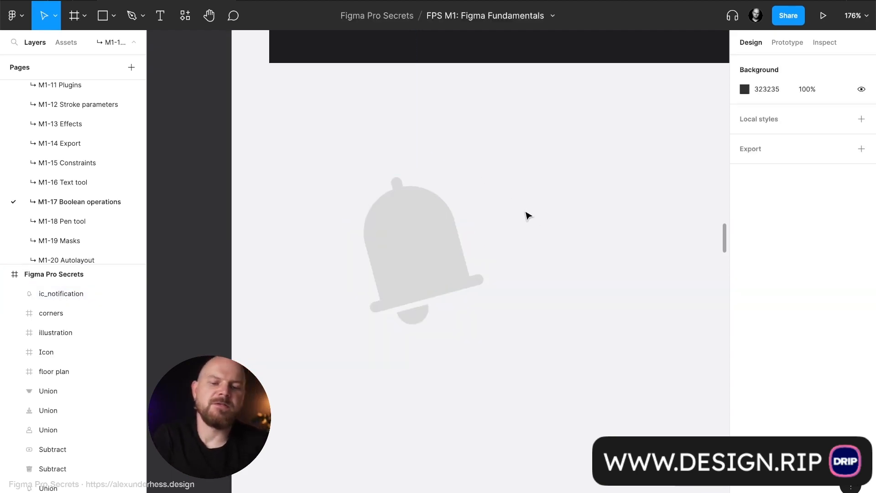
scroll(527, 215, down, 5)
click(485, 238)
click(792, 313)
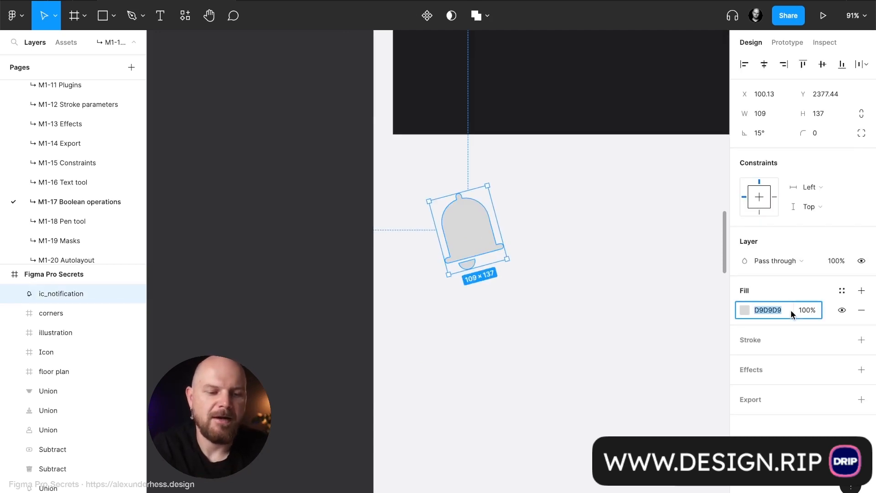
text(111111)
key(Return)
click(520, 348)
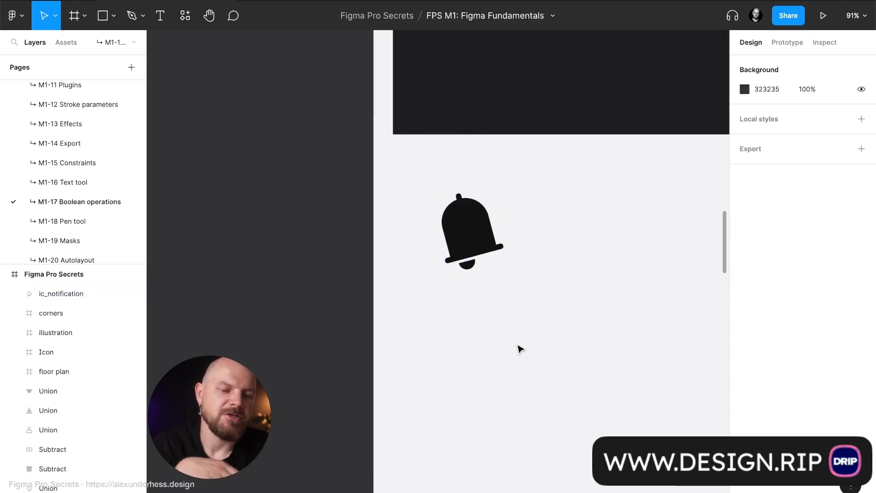
- Move the bell icon within the frame to about X 192, Y 2414 and keep it selected
scroll(520, 349, down, 3)
scroll(517, 347, right, 2)
drag(343, 273, 380, 288)
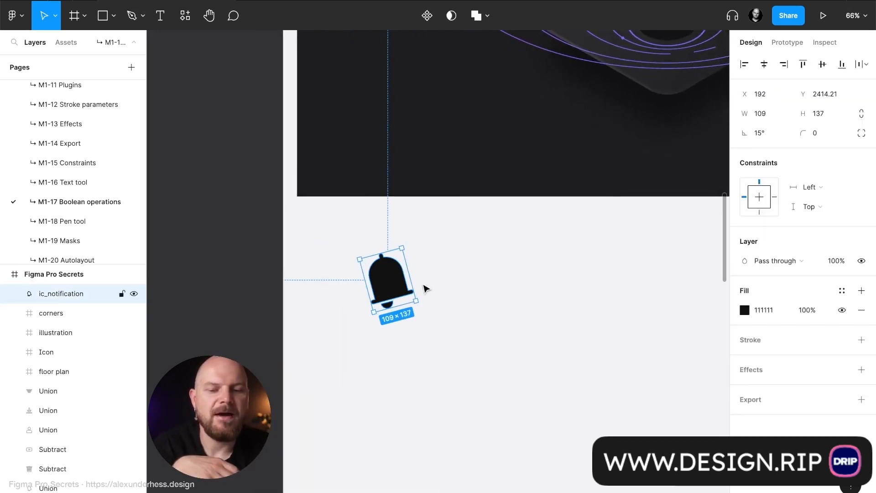
click(450, 286)
click(400, 284)
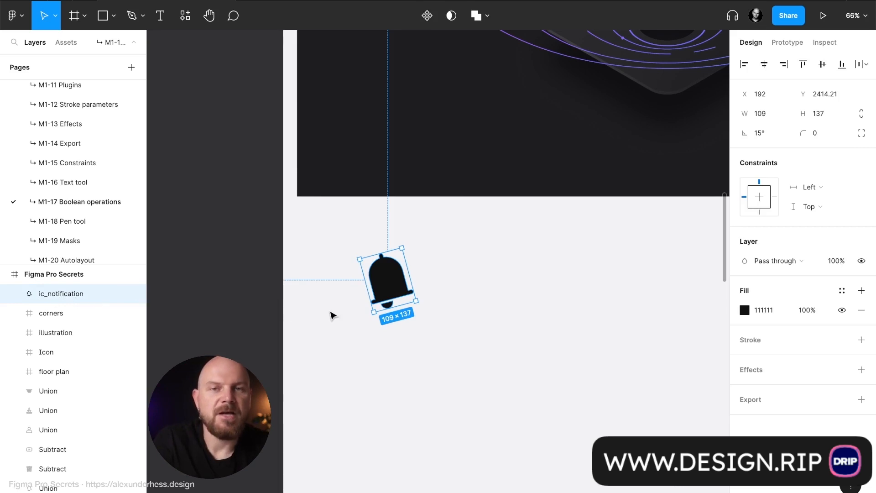
key(alt)
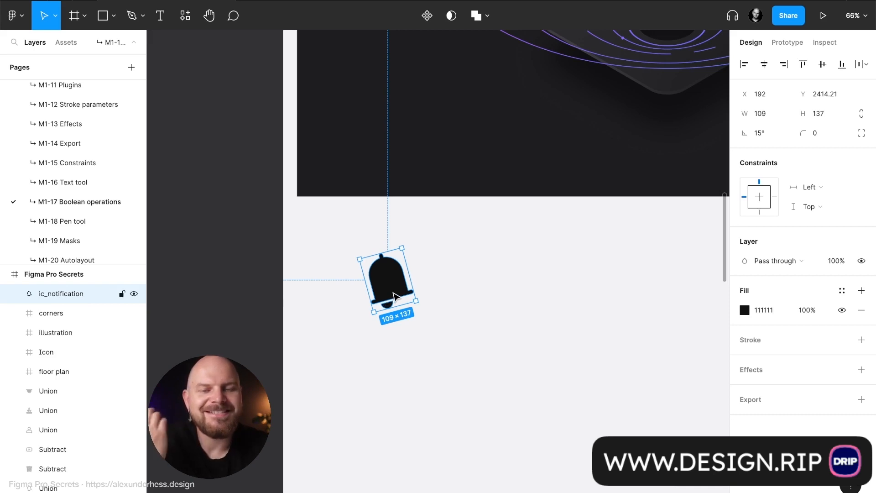
- Expand ic_notification, examine each of its four rectangles in turn, and collapse it again
click(15, 294)
click(64, 312)
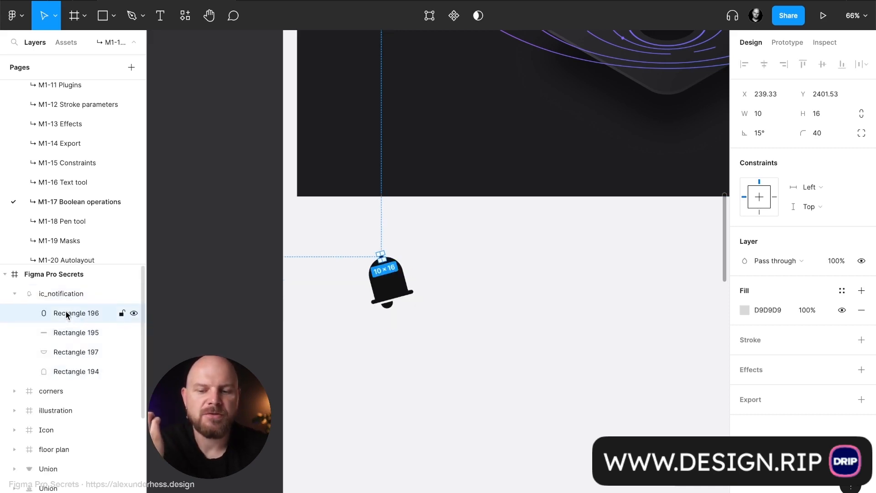
click(64, 333)
click(66, 353)
click(66, 369)
click(69, 352)
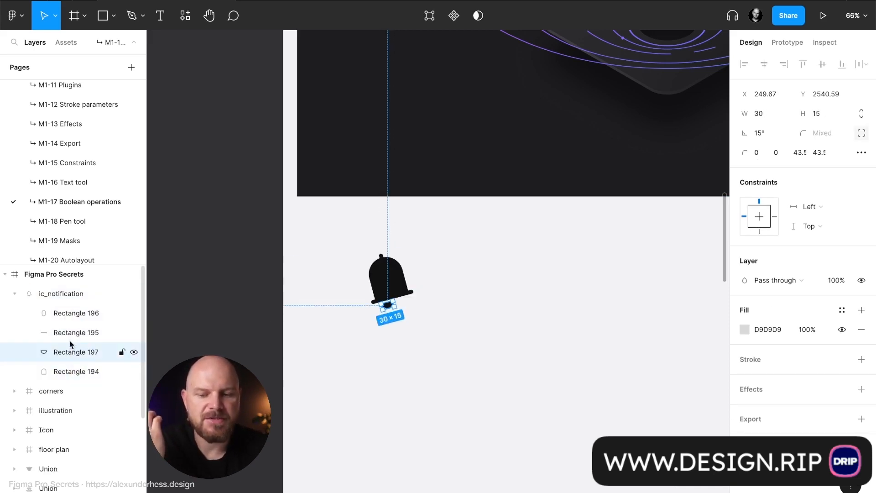
click(70, 294)
click(7, 294)
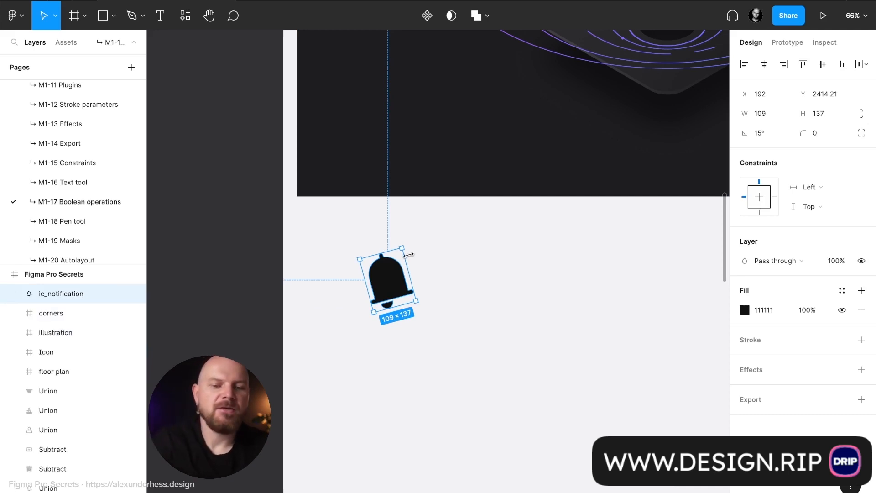
- Rotate the bell icon back to 0° and swap its fill to a stroke
drag(409, 246, 413, 250)
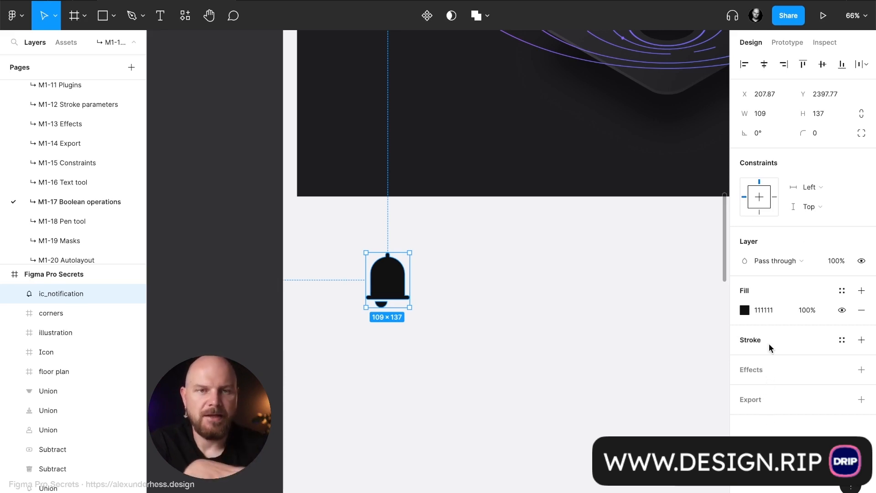
key(shift+x)
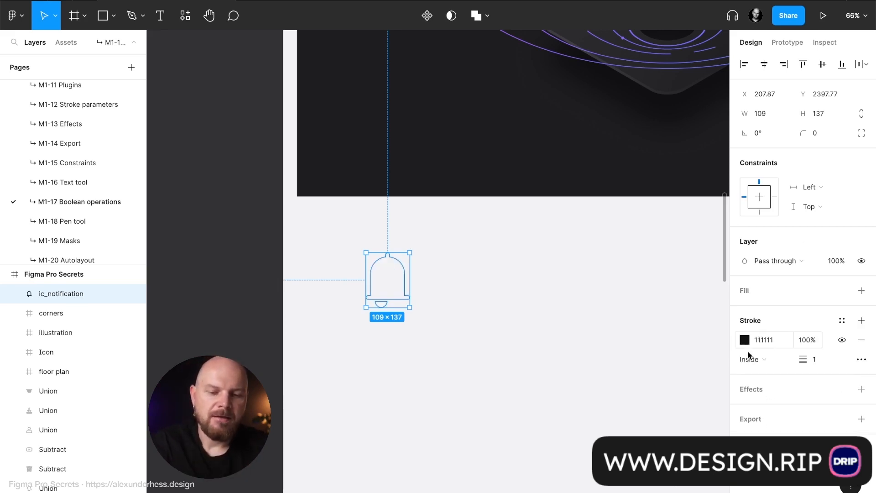
- Set the bell icon's stroke weight to 6 and its stroke alignment to Outside
click(823, 360)
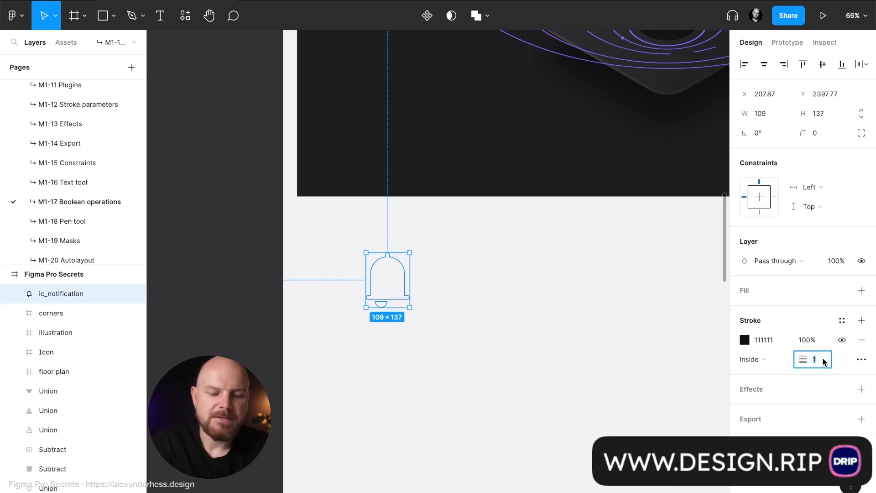
text(6)
key(Return)
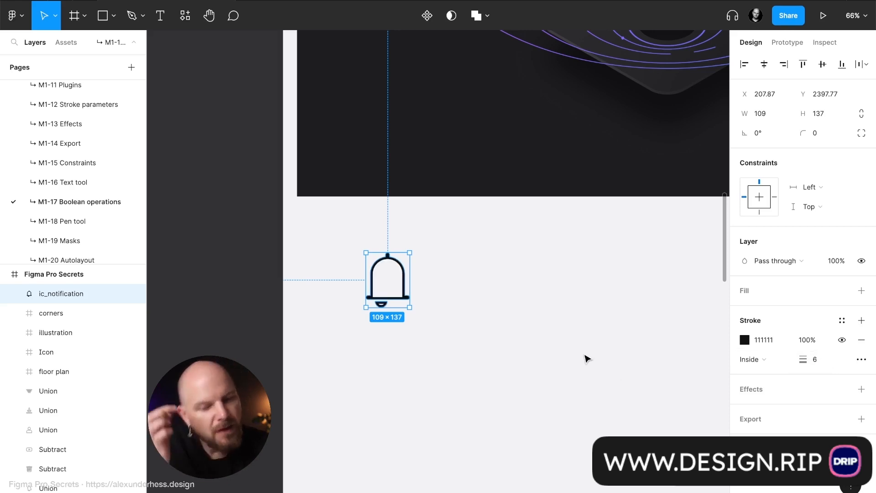
click(781, 359)
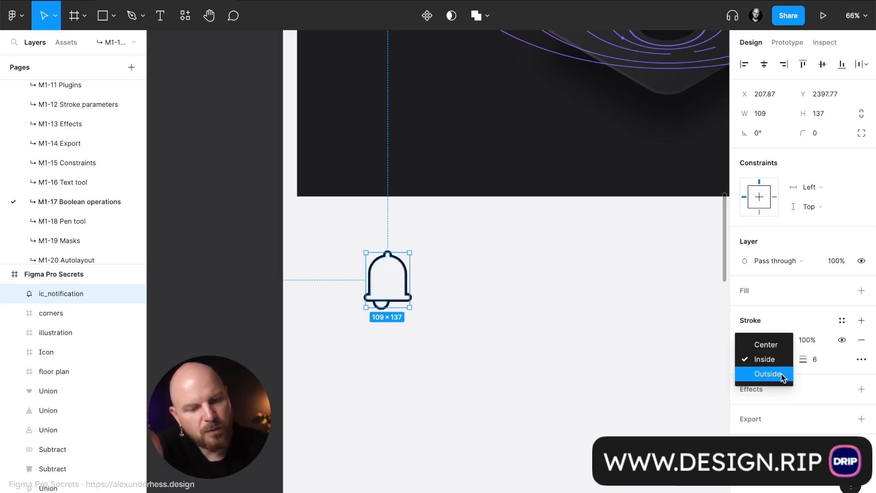
click(781, 374)
click(530, 371)
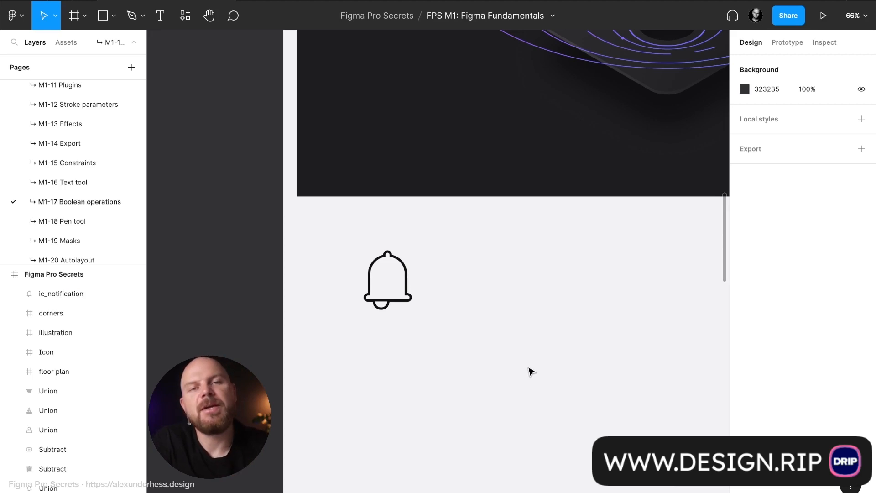
click(404, 300)
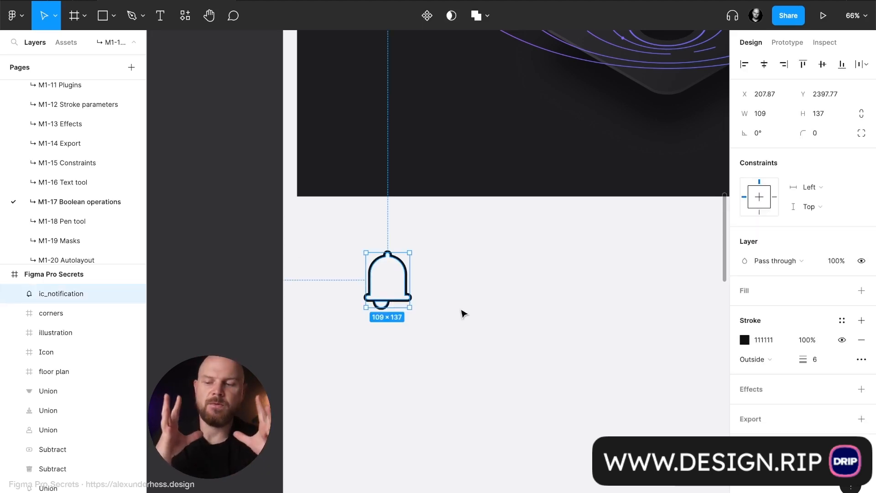
- Draw a square about 118 × 118 beside the bell and a circle about 113 × 113 overlapping the square's lower-right corner
key(r)
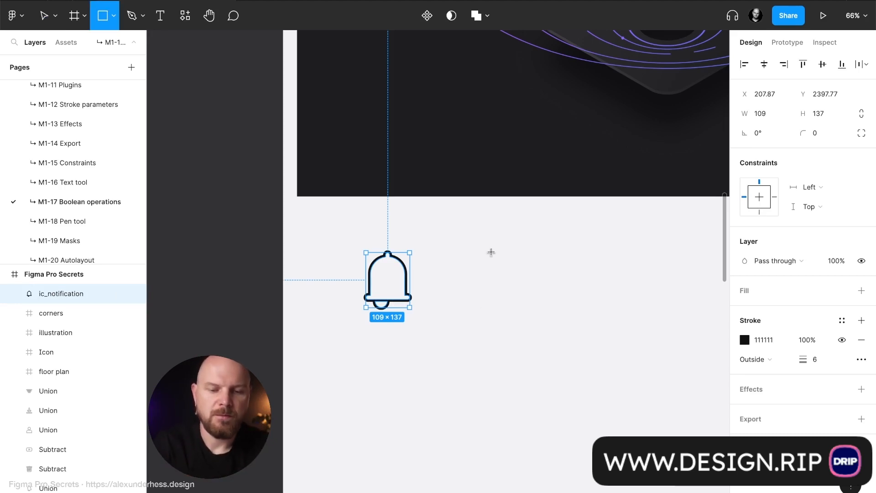
drag(472, 238, 519, 285)
key(o)
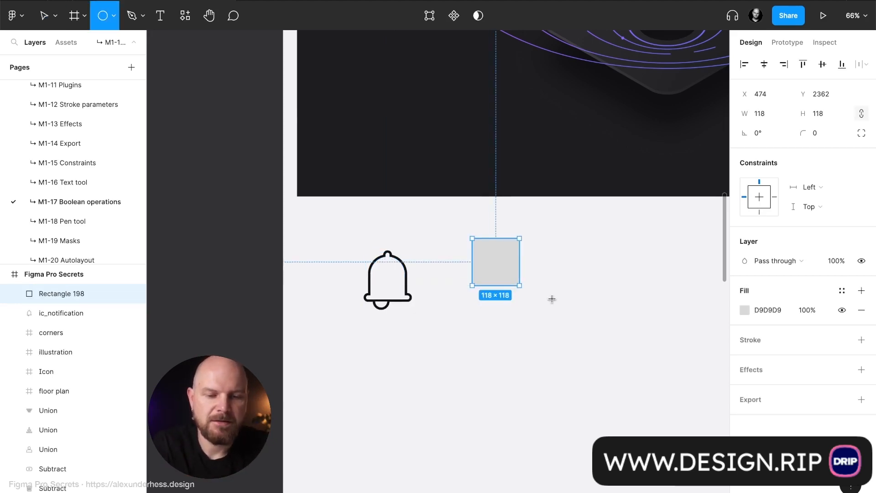
mouse_move(555, 348)
mouse_down()
mouse_move(498, 276)
mouse_move(521, 312)
mouse_move(533, 302)
mouse_move(519, 289)
mouse_up()
- Select the square and the circle together and apply Subtract selection to cut the circle out of the square
shift+click(487, 251)
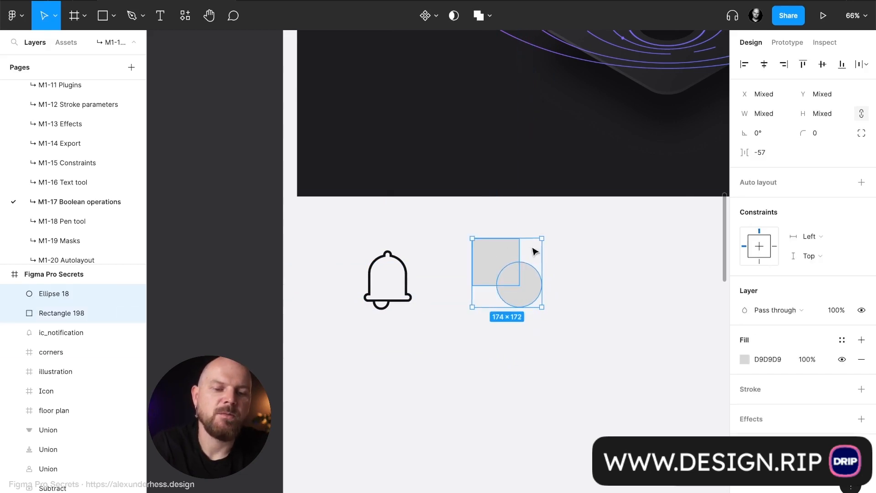
click(537, 225)
click(498, 256)
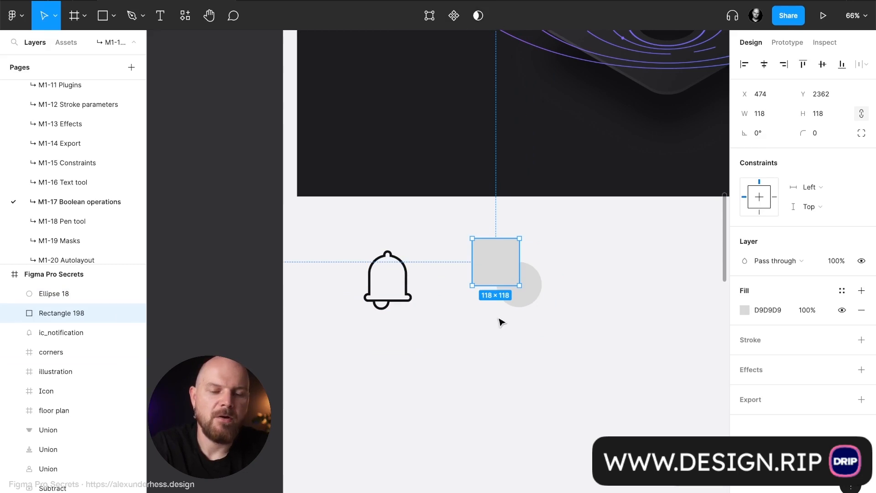
shift+click(531, 299)
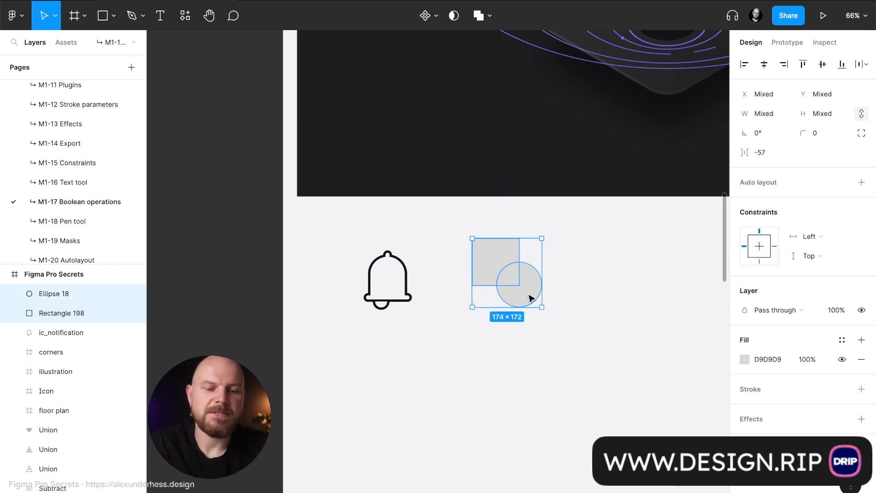
click(489, 17)
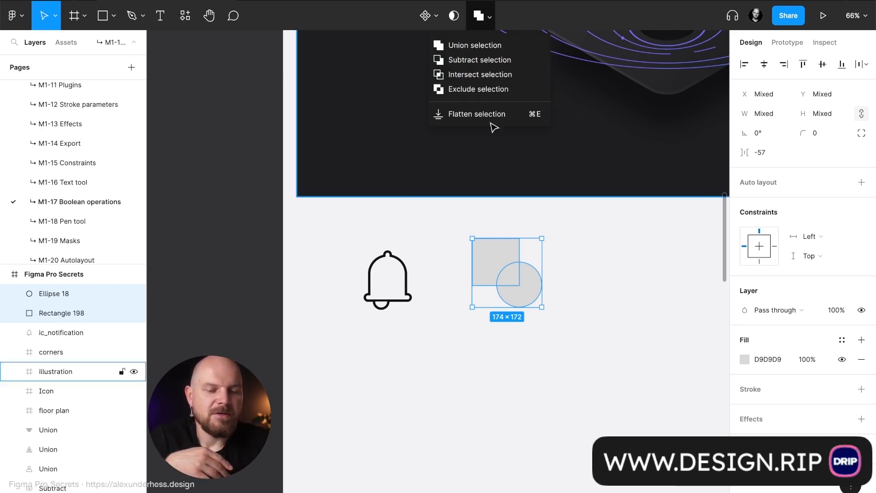
click(511, 63)
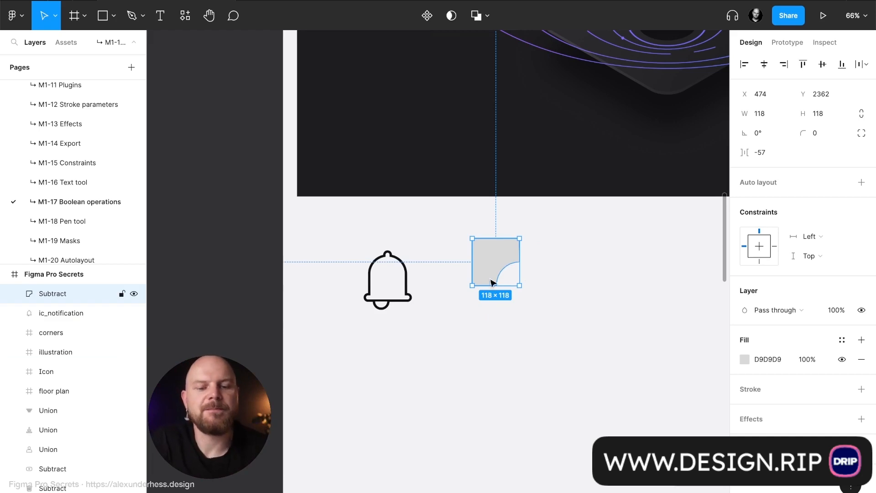
click(553, 256)
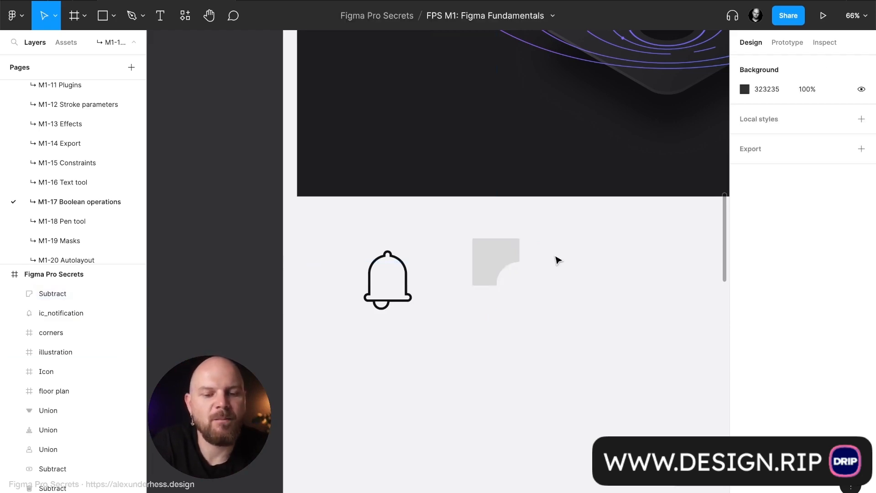
- Try moving the subtracted shape to about X 425, Y 2389, and undo both the move and the subtraction
drag(505, 254, 485, 254)
scroll(543, 249, up, 5)
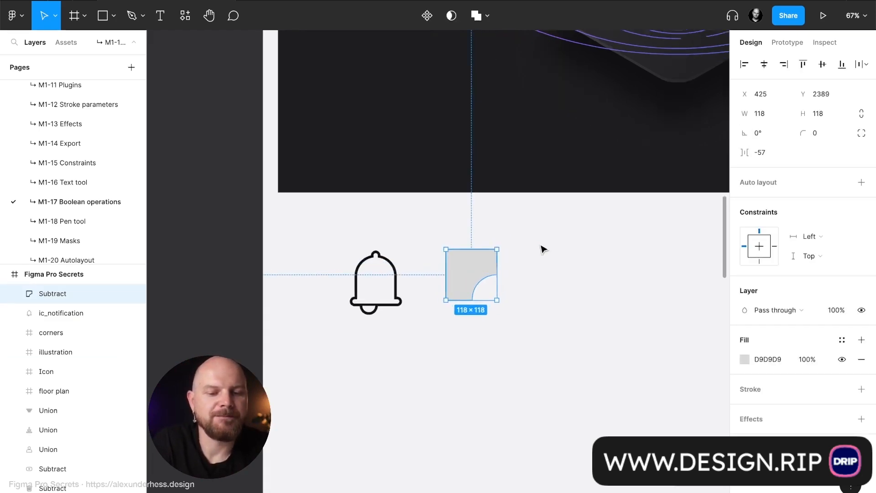
scroll(543, 249, down, 2)
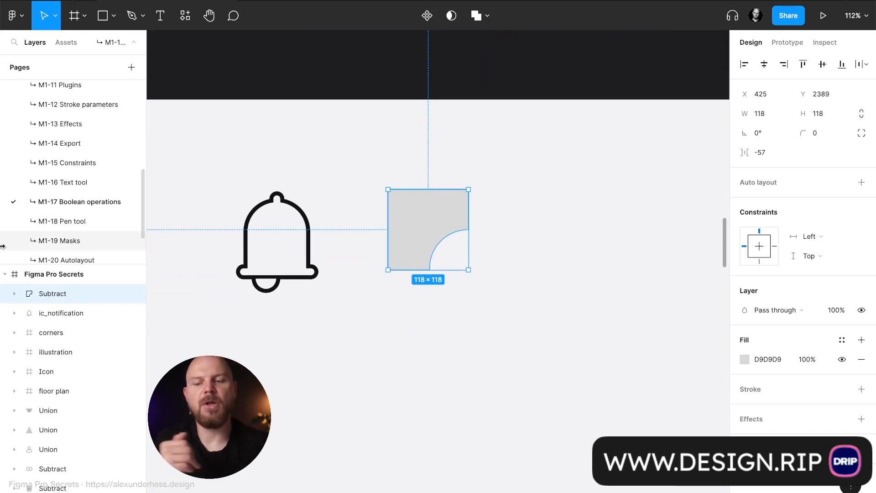
key(ctrl+z)
key(ctrl+z)
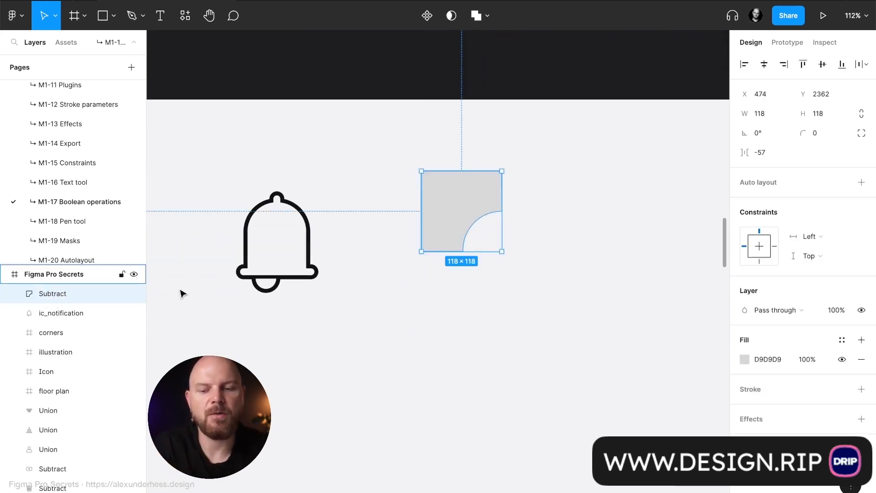
key(ctrl+z)
- Select the overlapping circle and square layers together and subtract the circle from the square again
click(53, 313)
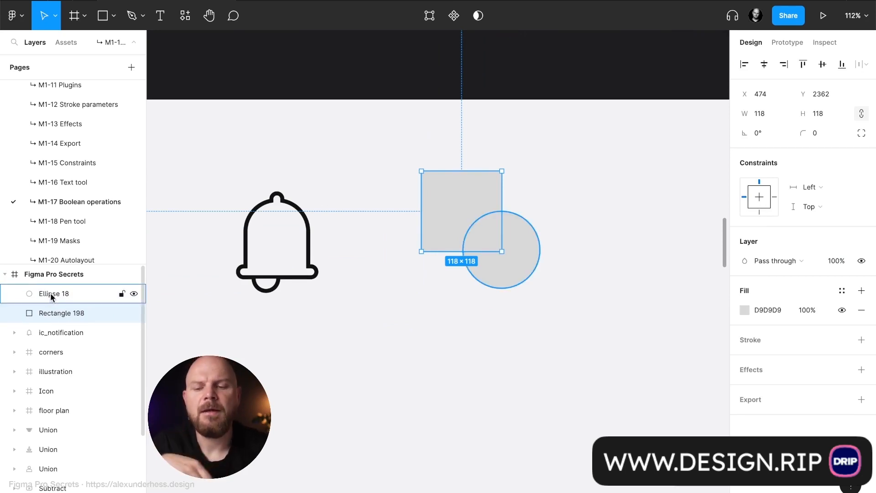
click(57, 292)
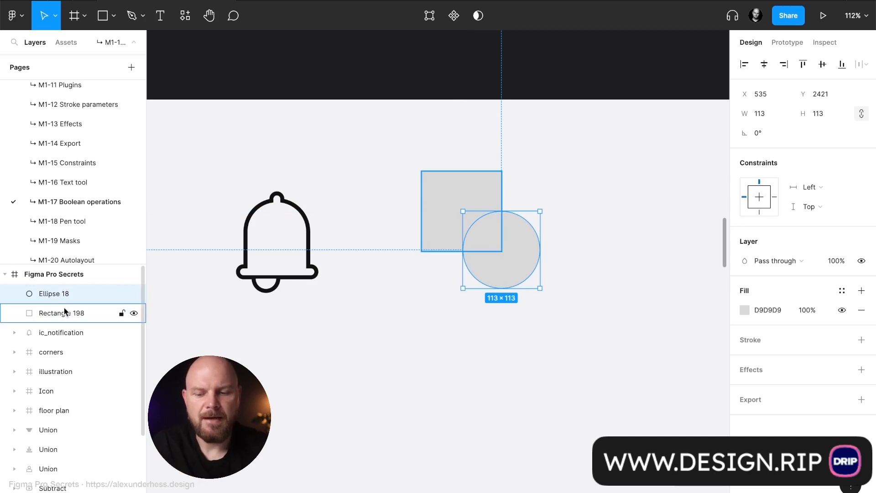
shift+click(64, 310)
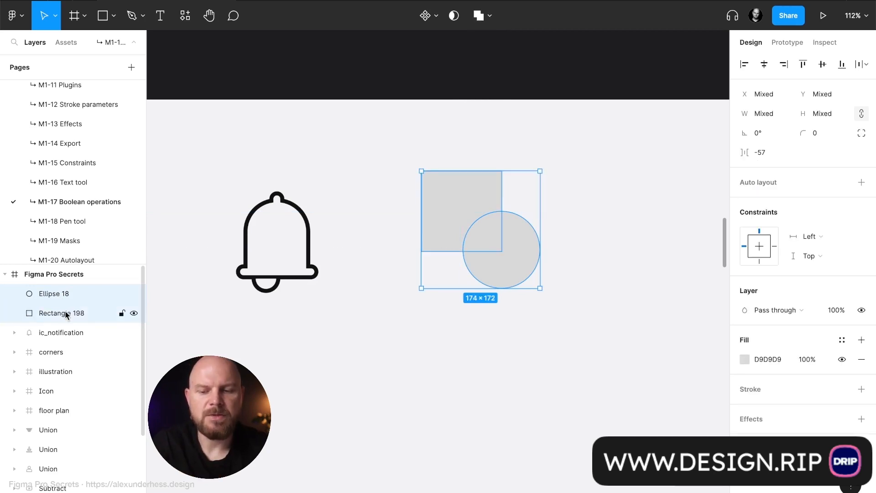
click(489, 17)
click(498, 59)
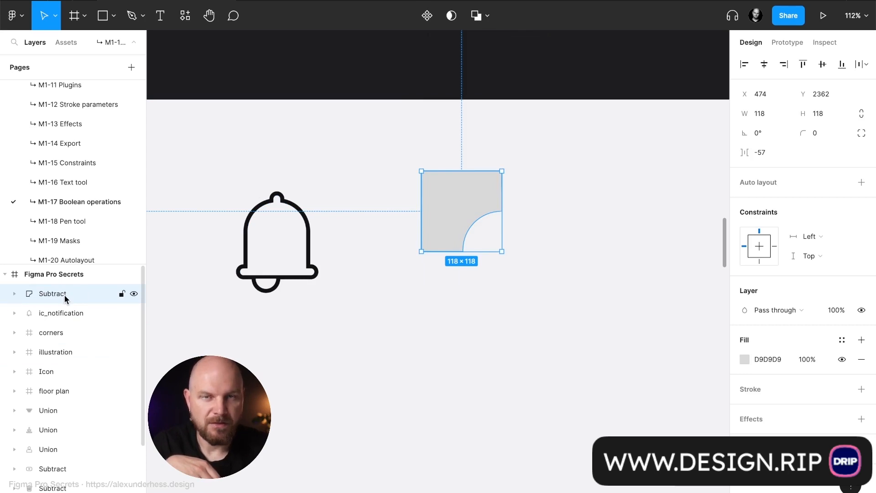
- Within the Subtract group, resize the circle to about 122 × 147 and move it to about X 476, Y 2362
click(15, 294)
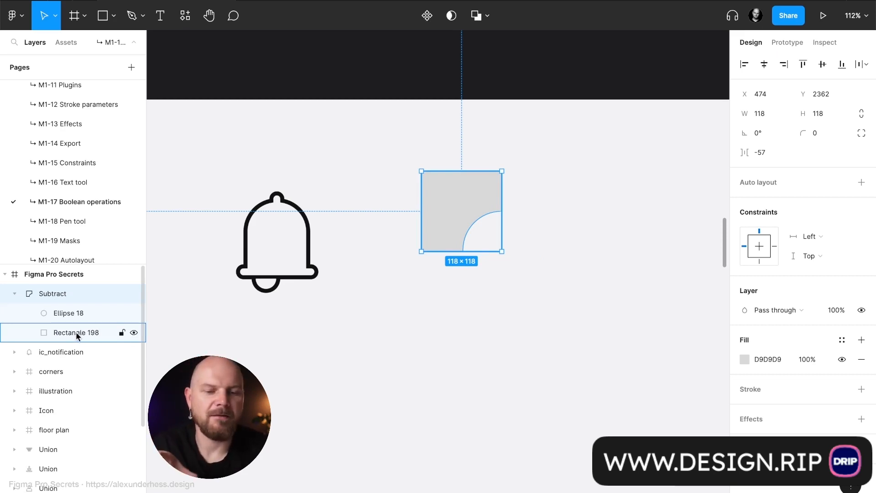
click(36, 304)
key(alt)
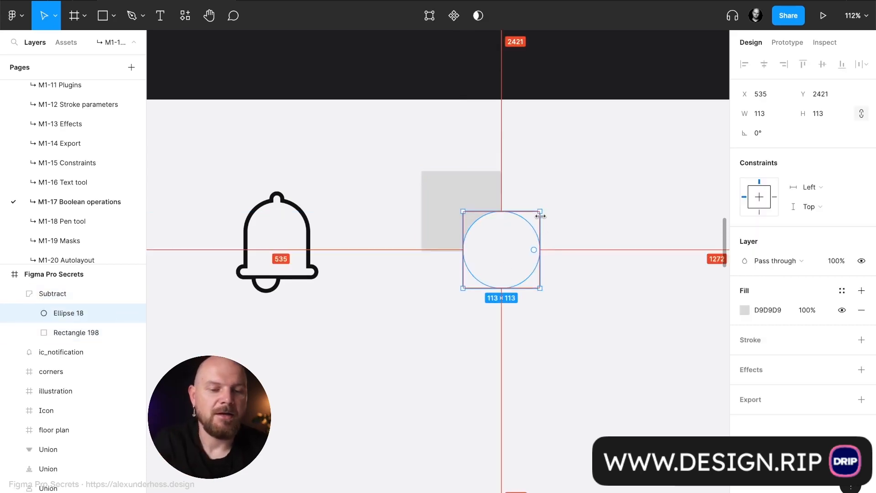
drag(540, 215, 581, 208)
drag(579, 329, 505, 273)
- Set the size of the square inside the Subtract group to 100 × 100
click(96, 332)
click(763, 113)
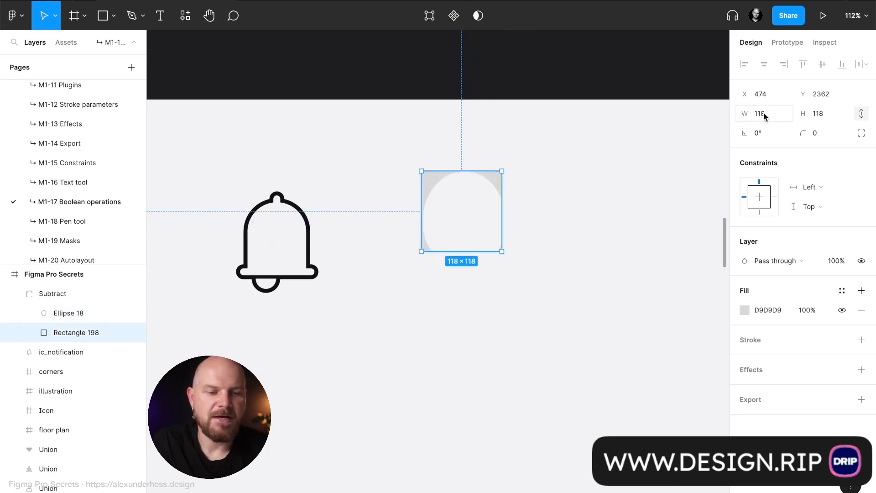
text(100)
key(Tab)
text(100)
key(Return)
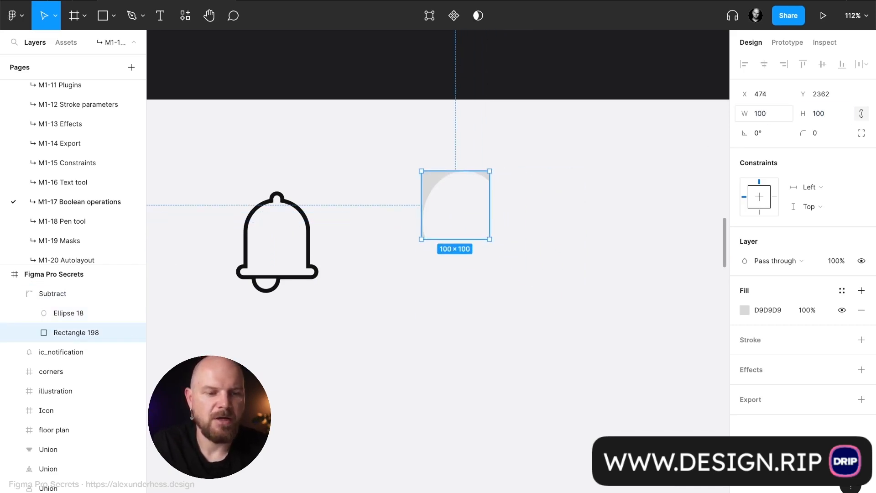
- Unlink the proportions of the ellipse inside the Subtract group and set its size to 100 × 100
click(90, 315)
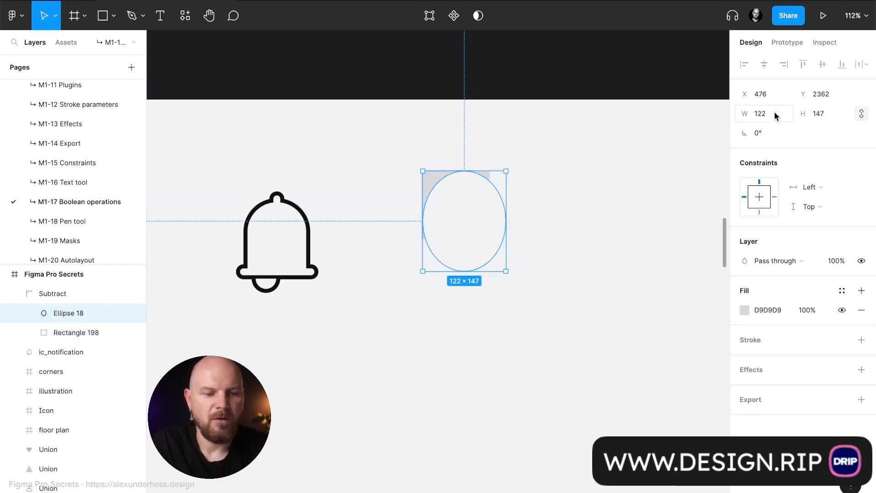
click(861, 114)
click(816, 114)
text(100)
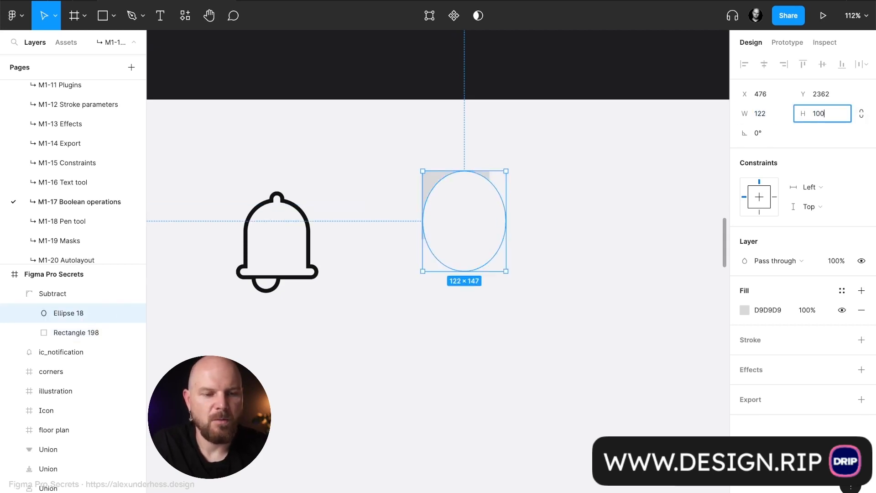
click(788, 114)
text(100)
key(Return)
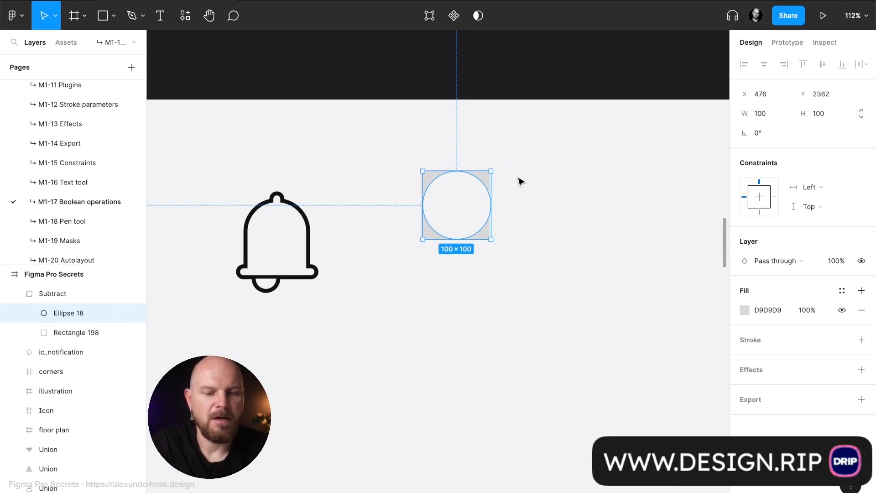
- Offset the circle diagonally down from the square's upper-left corner to about X 495, Y 2385
scroll(520, 181, up, 5)
drag(375, 248, 406, 286)
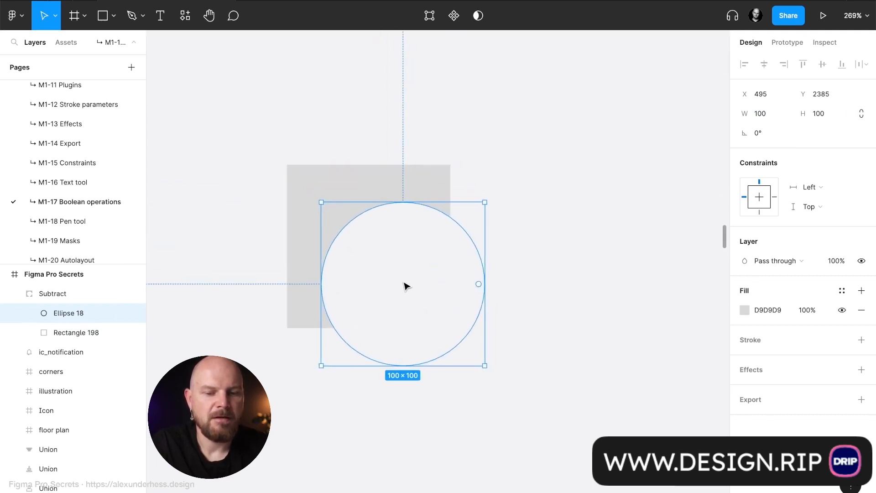
click(557, 215)
- Move the whole Subtract group to about X 509, Y 2408
scroll(557, 215, down, 5)
click(474, 234)
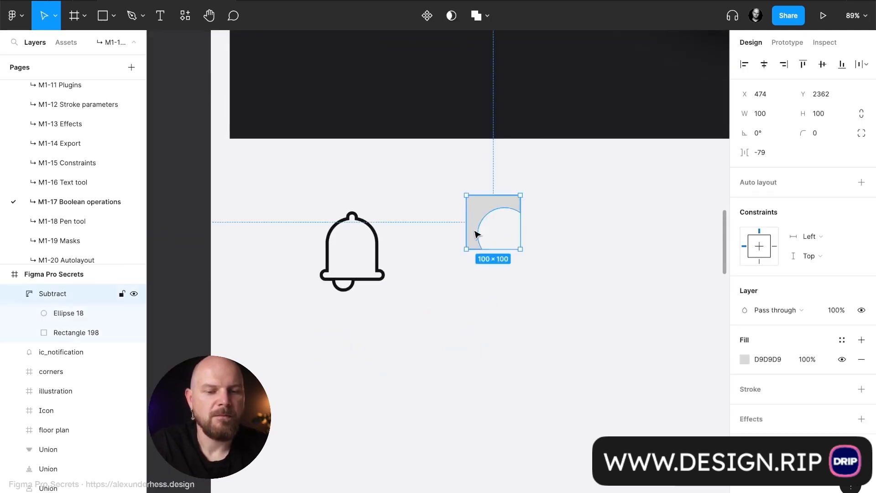
drag(474, 234, 494, 256)
scroll(588, 256, right, 2)
click(568, 249)
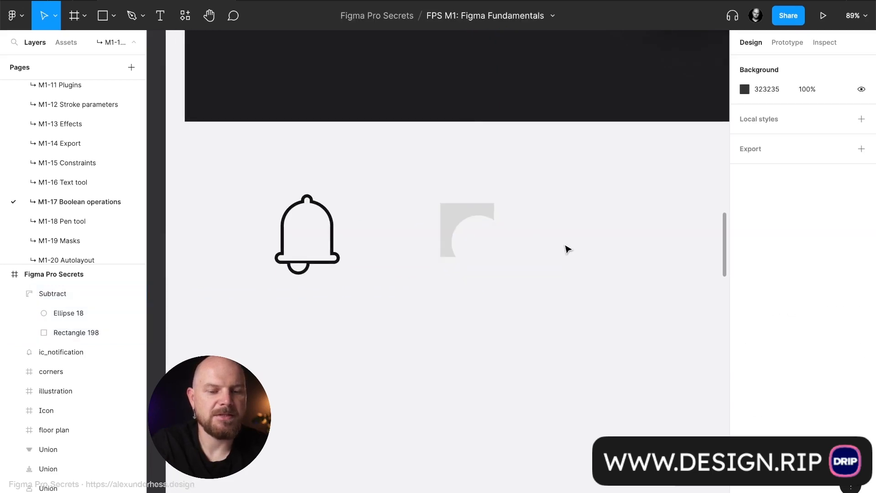
scroll(491, 223, up, 5)
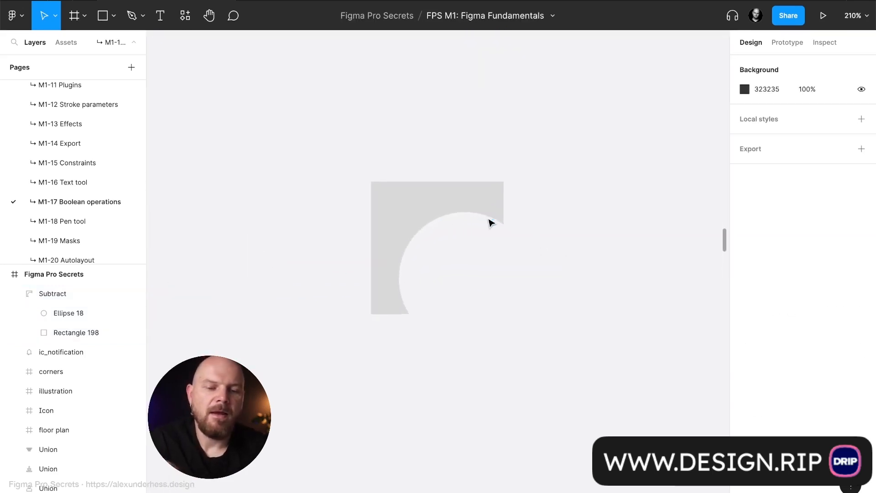
scroll(491, 222, down, 3)
- Resize the circle inside the Subtract group to 200 × 200 and snap it to the square's upper-left corner at X 509, Y 2408
click(446, 131)
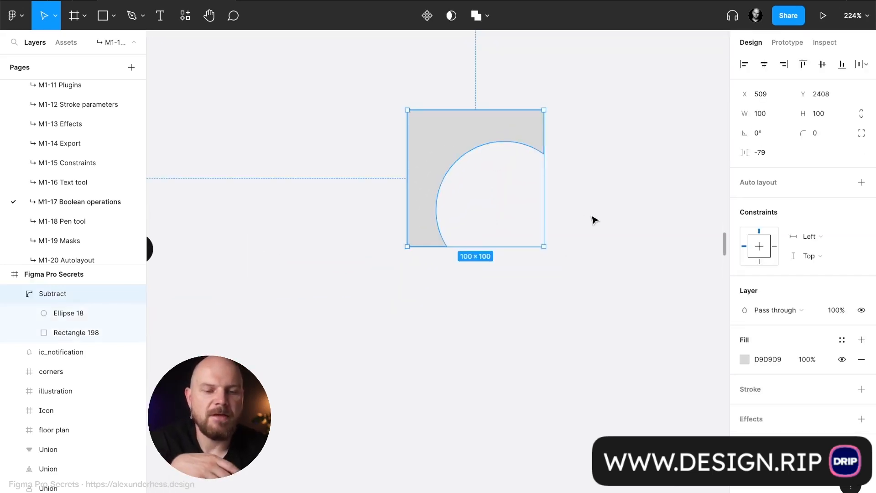
click(62, 313)
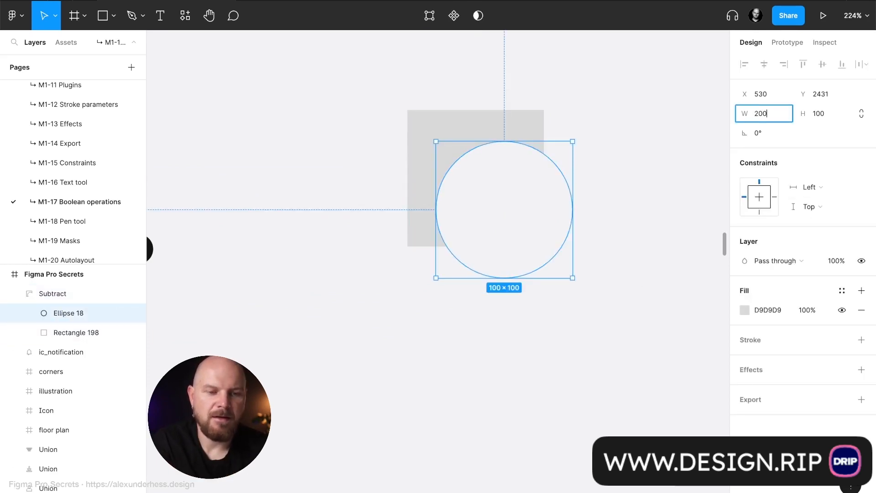
key(Return)
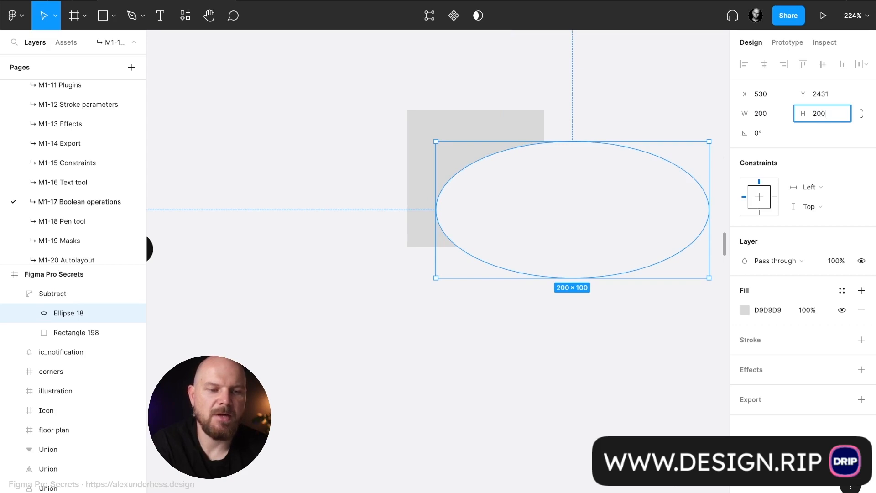
text(200)
key(Return)
drag(593, 246, 561, 217)
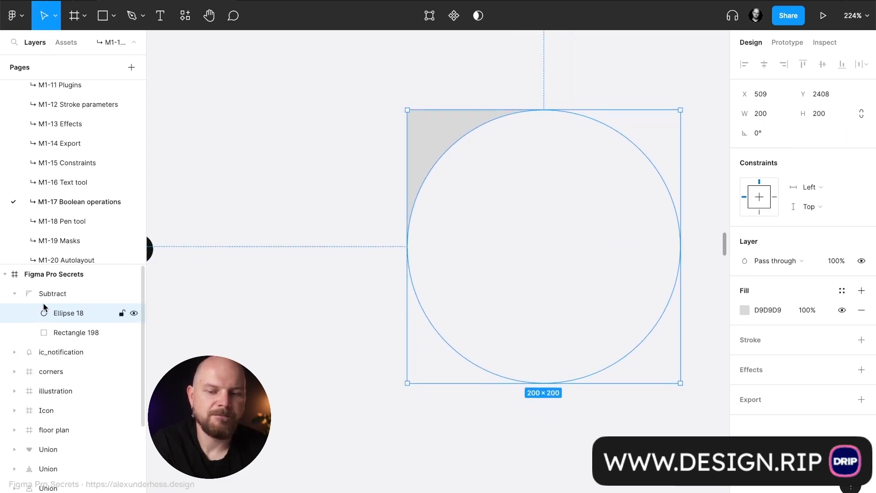
- Collapse the Subtract group and set its fill color to 111111
click(16, 297)
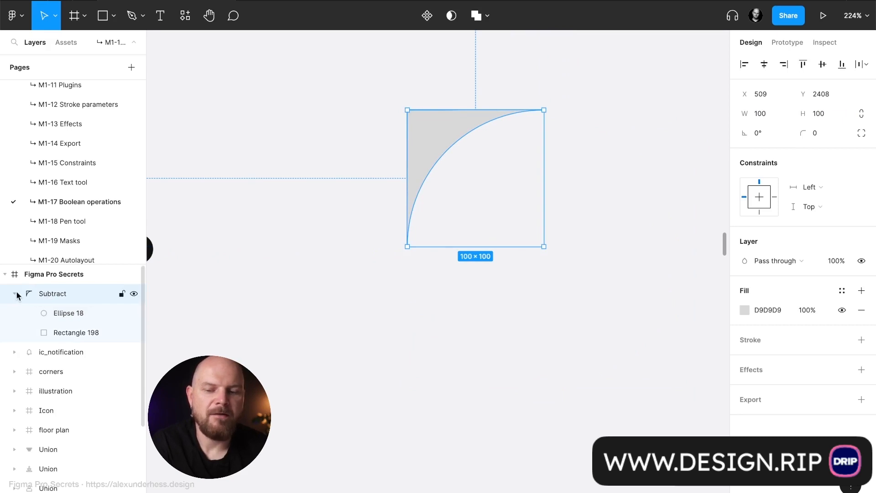
click(15, 294)
scroll(440, 250, down, 1)
click(783, 309)
text(11)
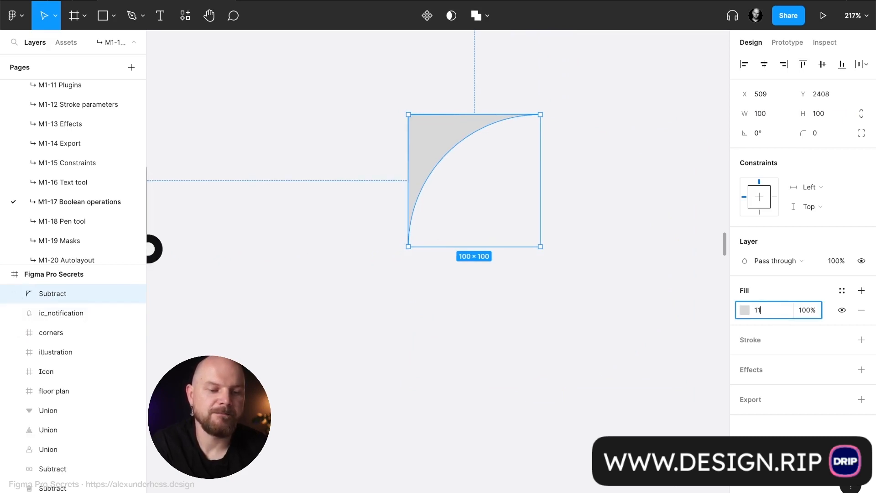
key(Return)
click(439, 298)
scroll(439, 298, down, 5)
click(444, 227)
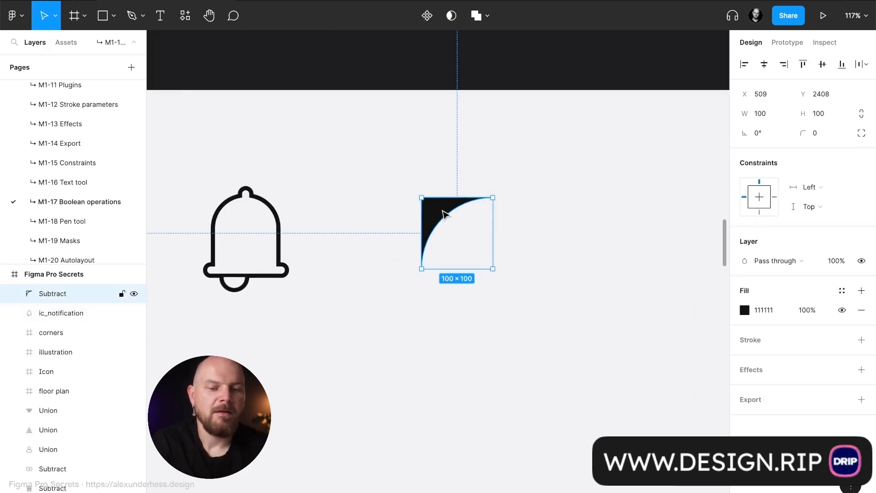
- Move the black inverted-corner shape horizontally to about X 1379, keeping Y at 2408
scroll(456, 241, down, 5)
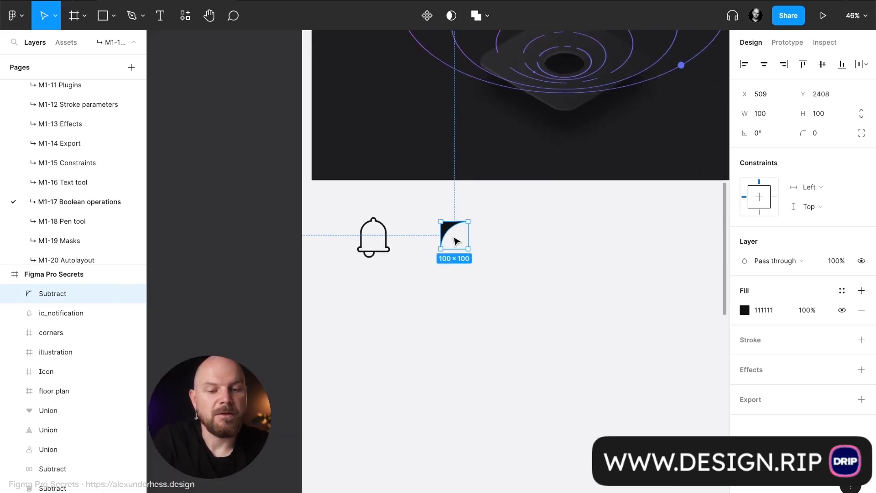
drag(453, 236, 690, 235)
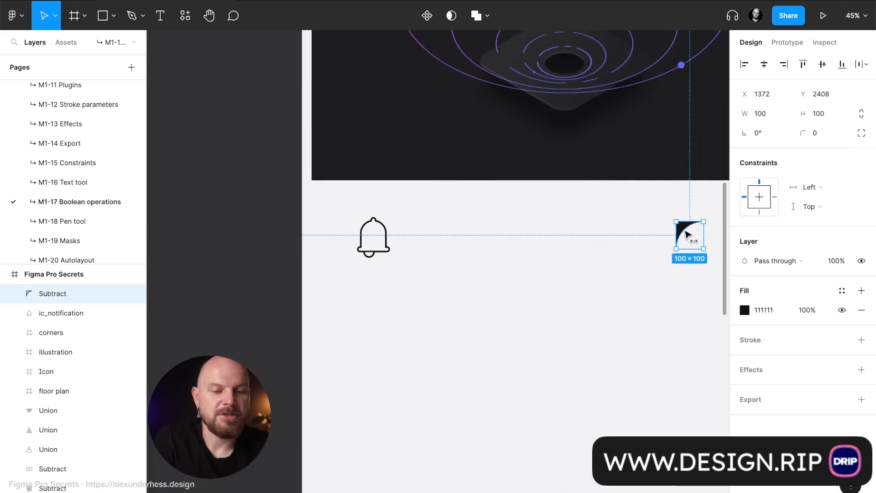
scroll(553, 246, right, 5)
- Duplicate the inverted-corner shape, place the copy well to the left on the same level and flip it horizontally
key(ctrl+d)
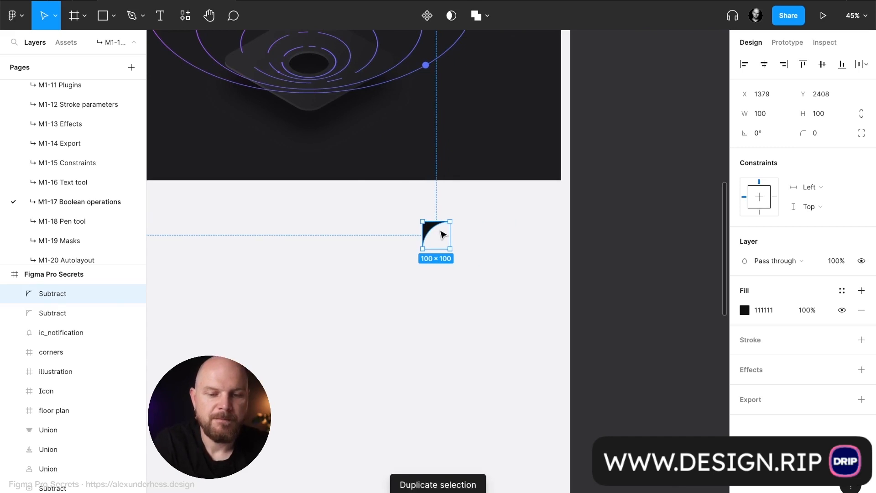
drag(439, 234, 250, 235)
key(shift+h)
click(309, 239)
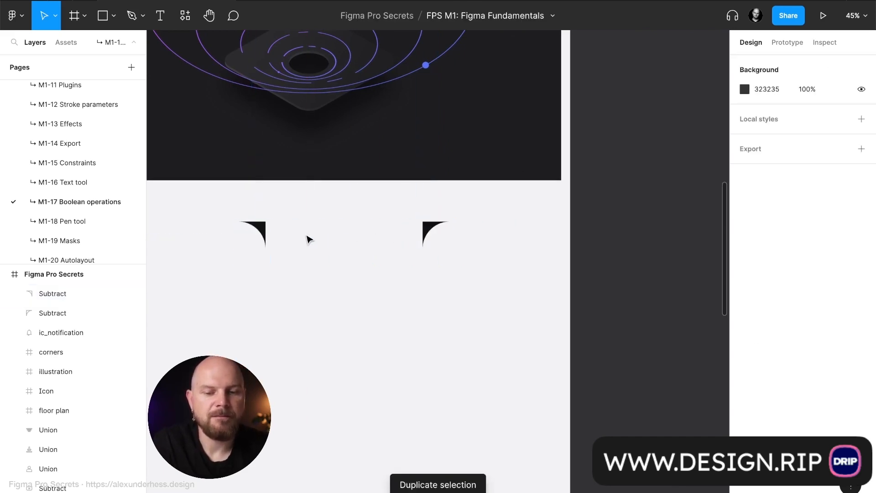
- Draw a rectangle about 575 × 159 spanning the gap between the two inverted-corner shapes
scroll(303, 235, up, 3)
key(r)
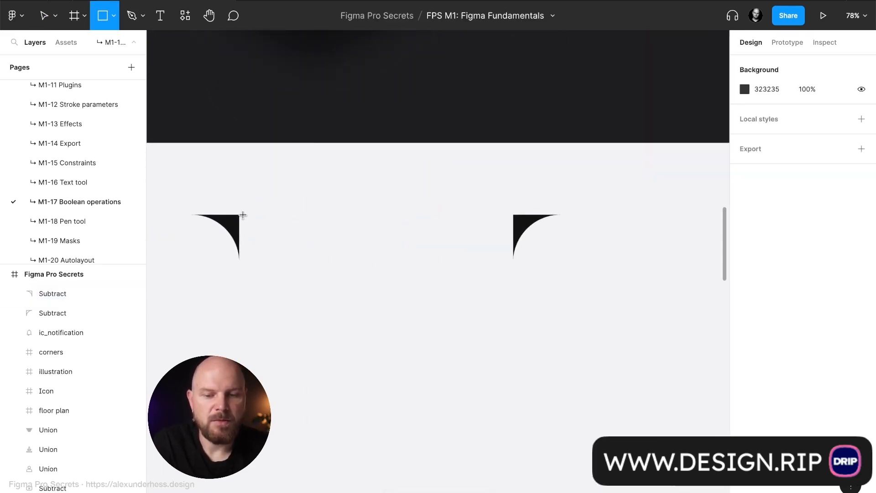
drag(240, 216, 513, 291)
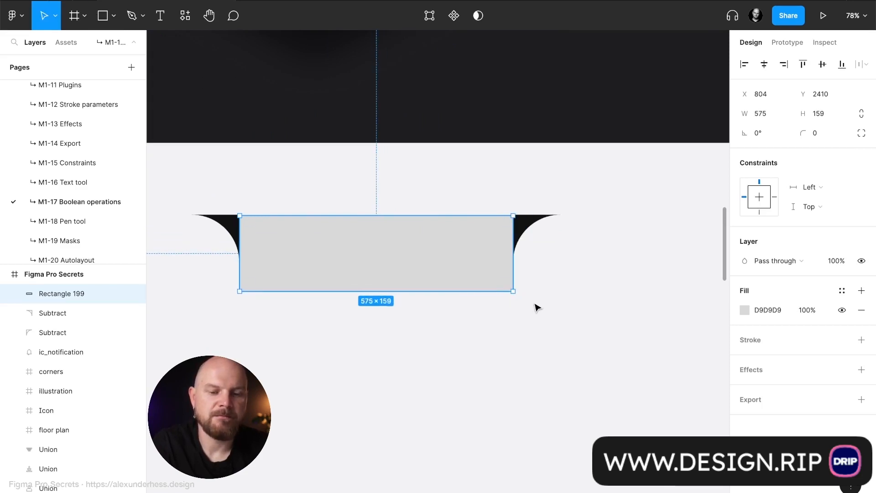
- Switch the rectangle to independent corners and set its bottom-right and bottom-left corner radii to 100
click(861, 133)
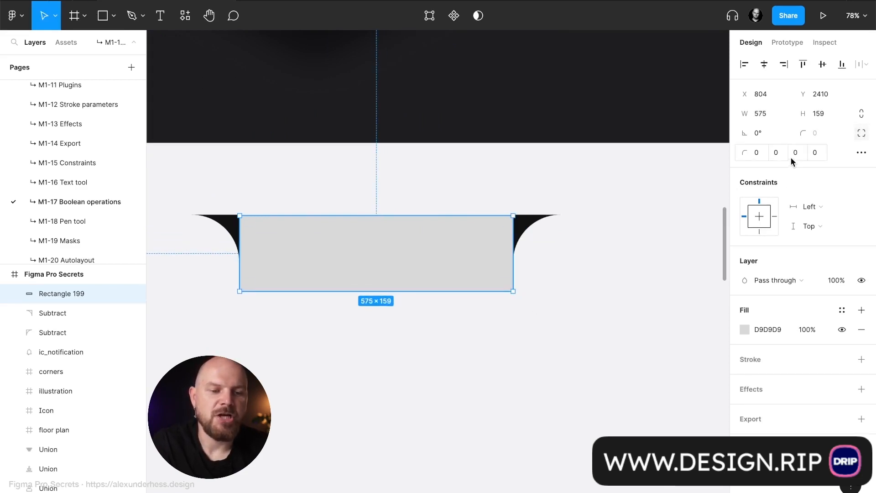
click(776, 153)
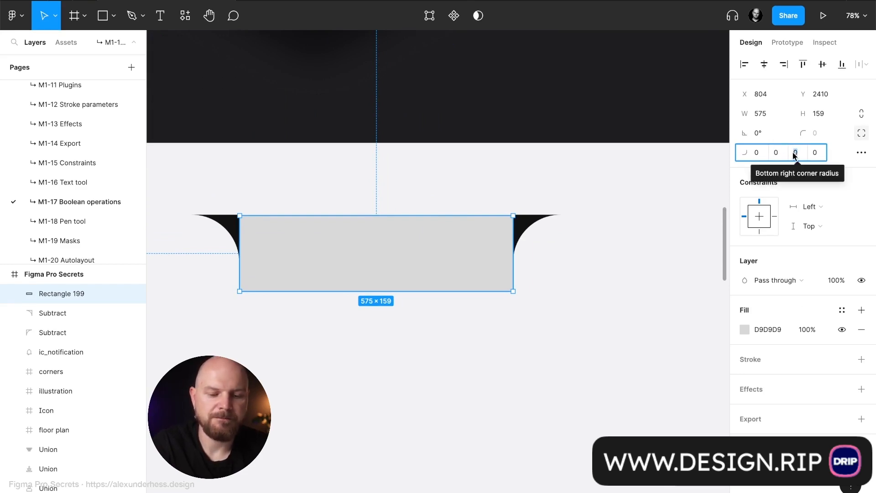
text(40)
key(Return)
click(793, 155)
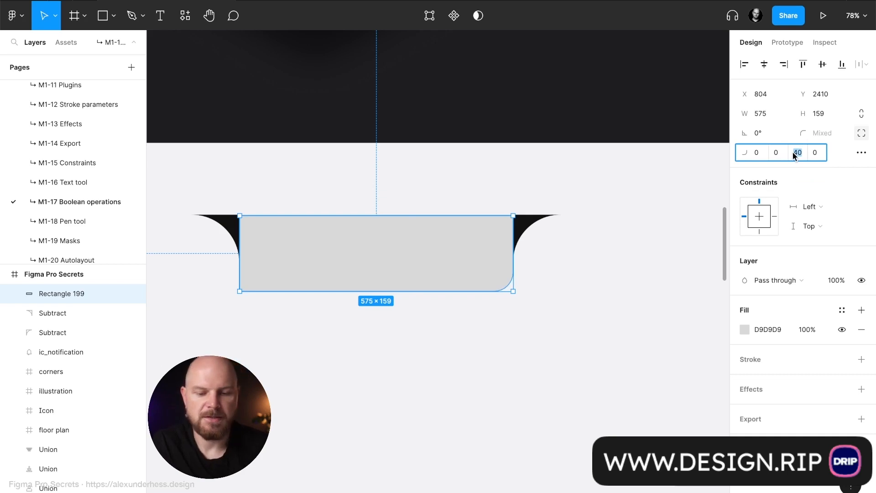
text(100)
key(Return)
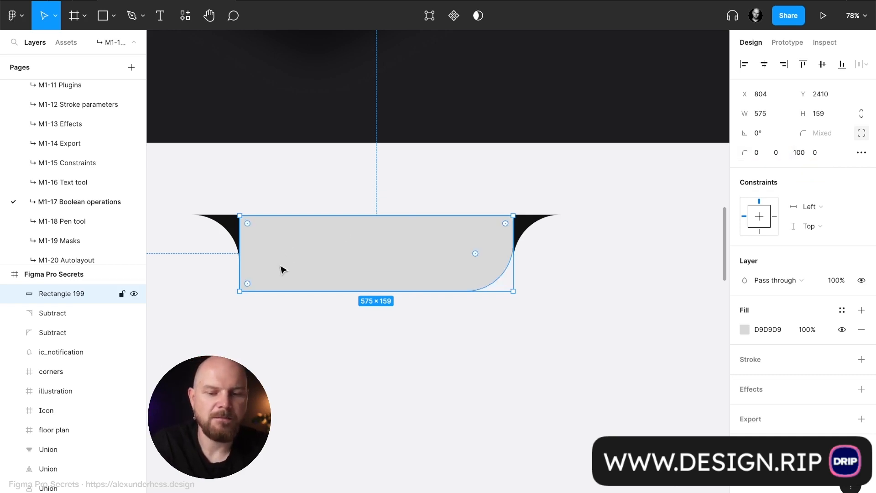
click(823, 154)
text(000)
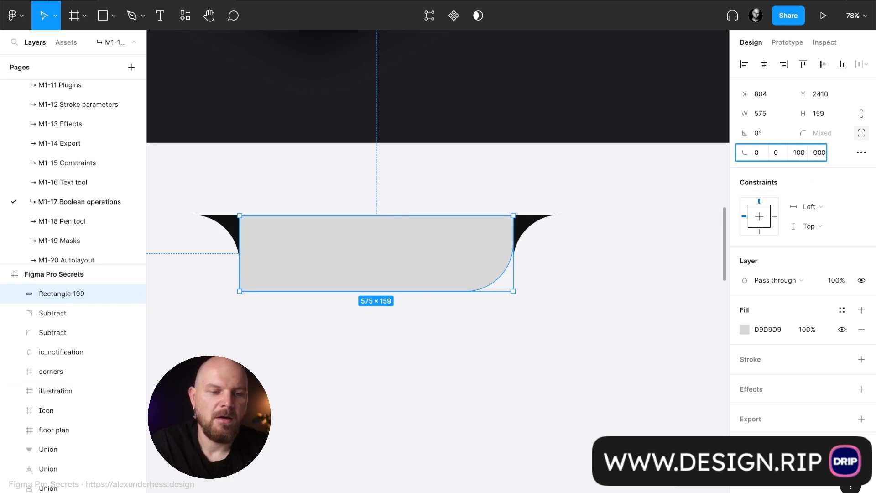
key(Return)
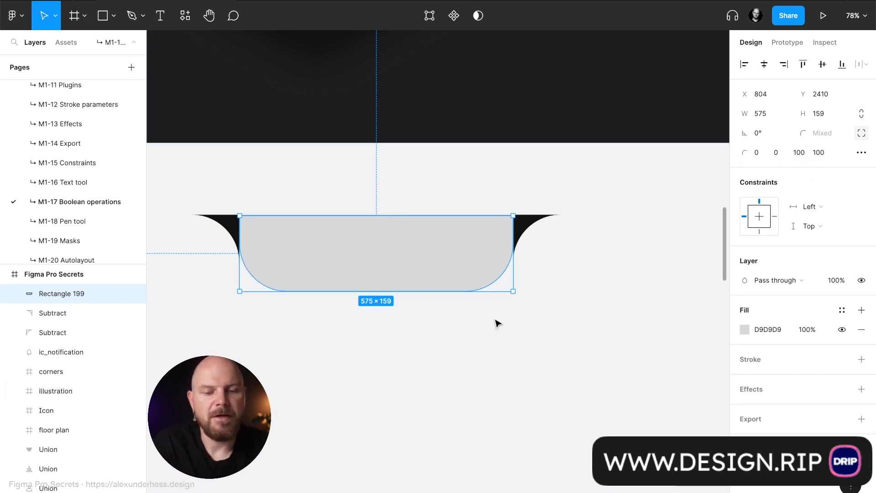
- Set the fill of the rounded rectangle between the inverted corners to 111111
click(771, 329)
text(111111)
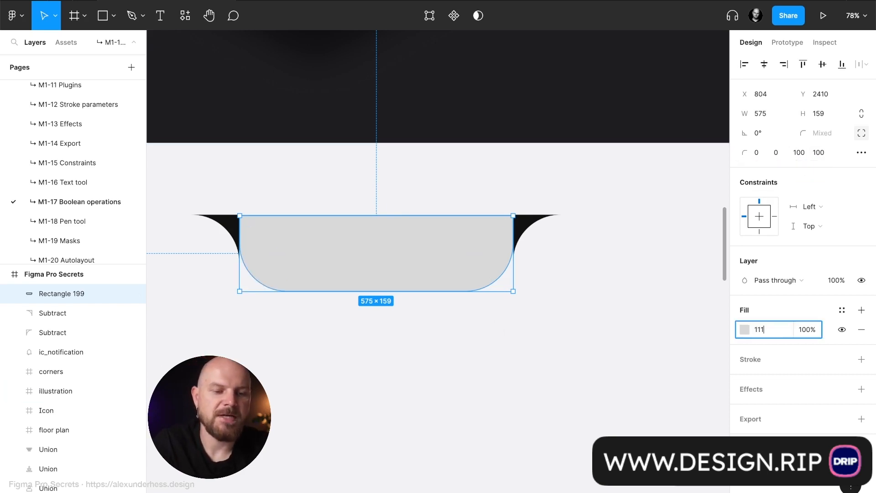
key(Return)
click(553, 345)
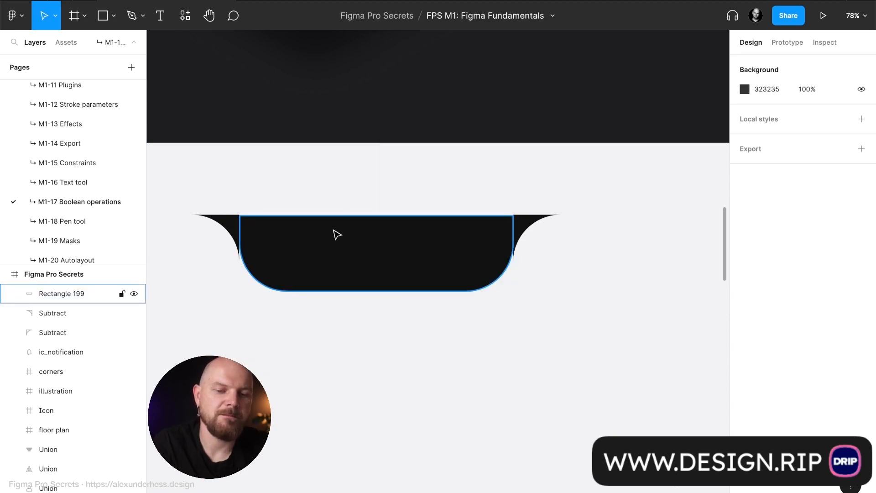
- Align both inverted-corner shapes flush with the rectangle's upper edge and sides, at Y 2410, with the left one at X 804
scroll(543, 234, up, 6)
drag(483, 205, 465, 204)
scroll(303, 215, left, 10)
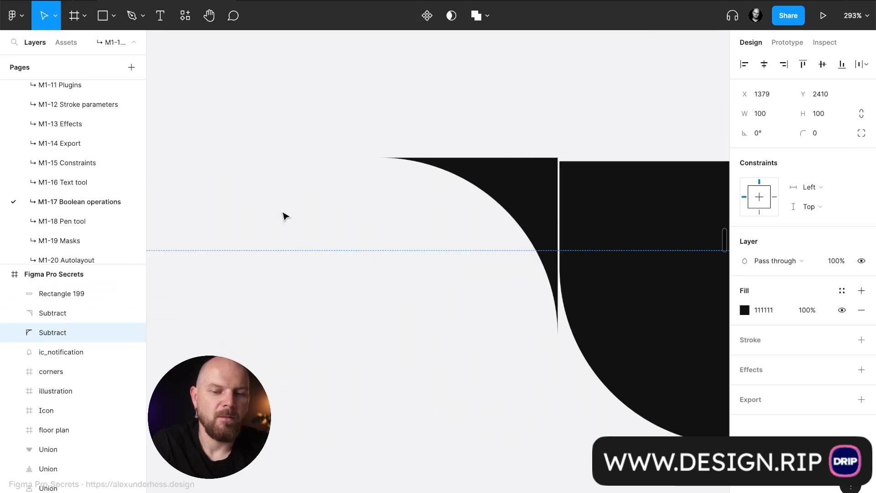
click(518, 194)
drag(542, 192, 542, 197)
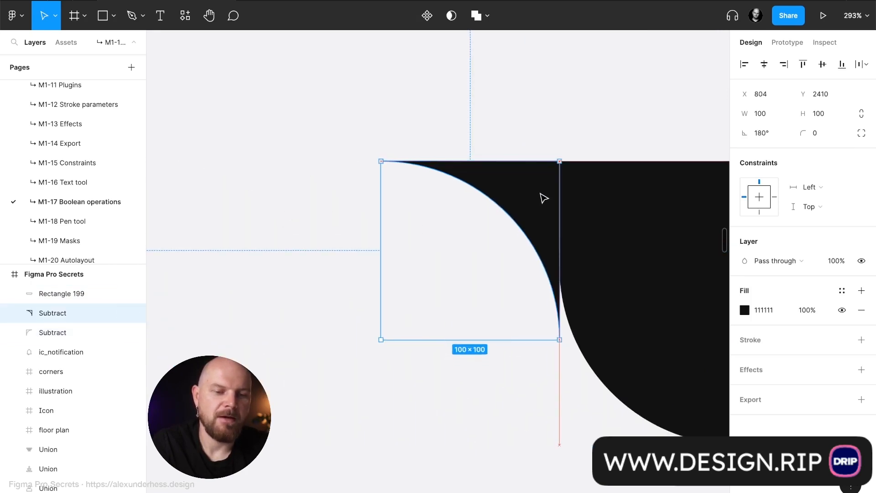
- Move the right inverted corner outward and stretch the rectangle to about 776 × 193 so it meets the corner again
scroll(690, 208, down, 3)
scroll(690, 208, right, 5)
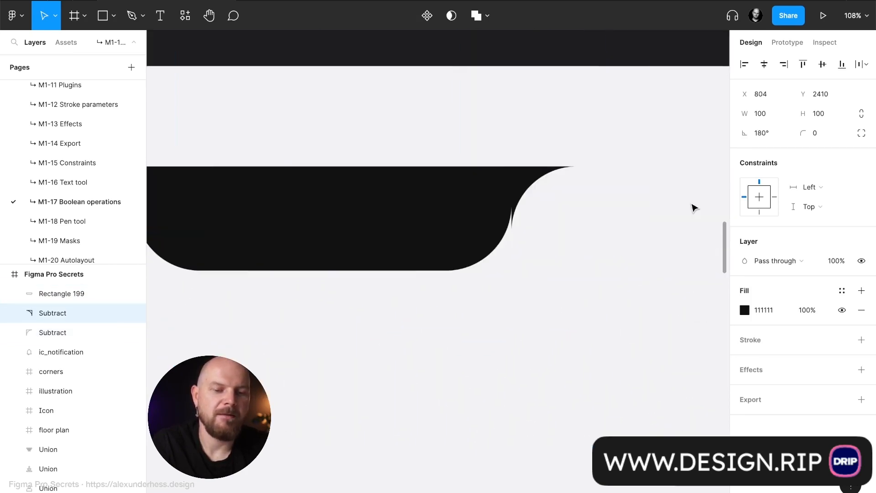
scroll(508, 196, down, 5)
drag(550, 202, 613, 201)
click(511, 202)
drag(538, 202, 602, 202)
scroll(601, 202, up, 10)
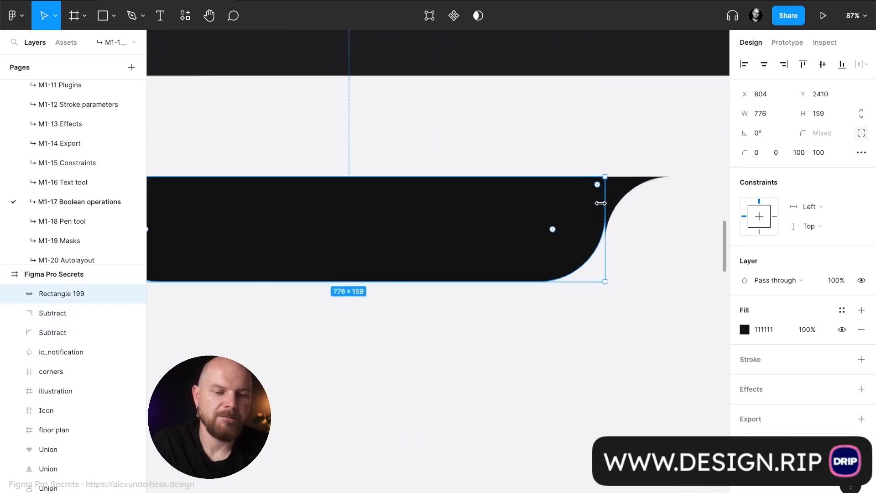
drag(515, 317, 520, 381)
scroll(520, 381, down, 5)
scroll(521, 382, down, 5)
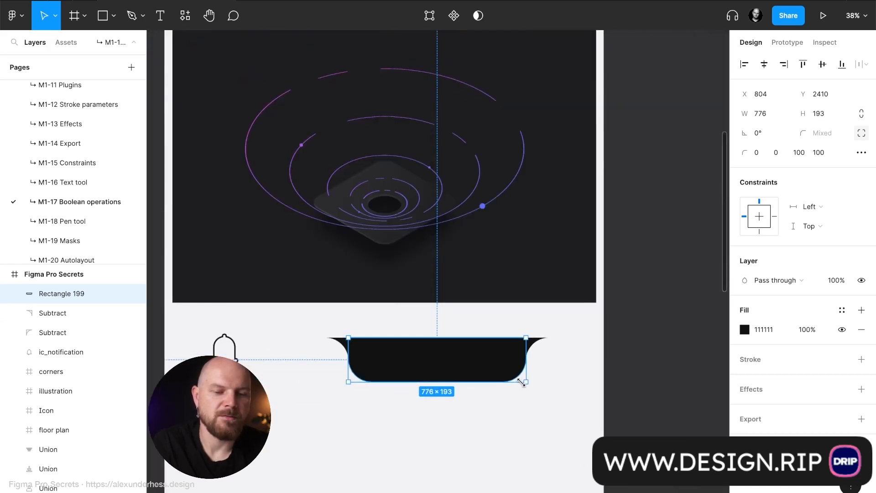
- Union the rectangle with both inverted corners and move the combined notch shape down into the empty area below the bell icon
drag(312, 319, 577, 402)
click(486, 20)
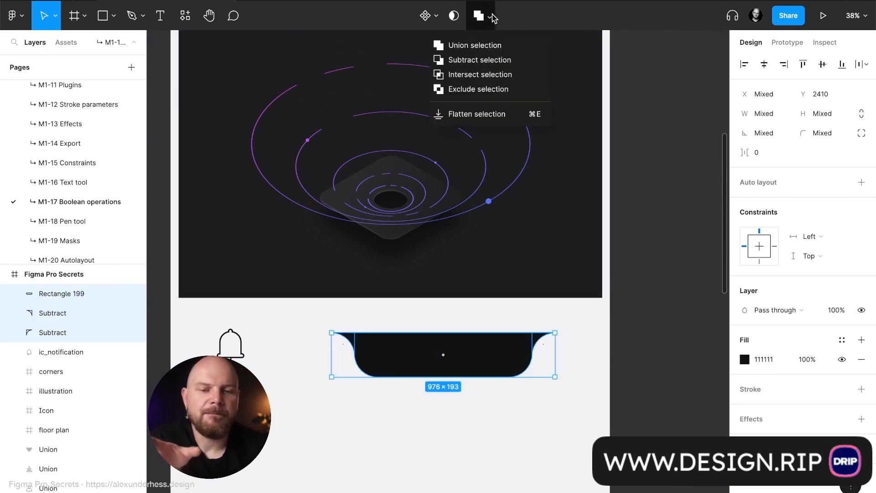
click(501, 46)
scroll(395, 388, down, 5)
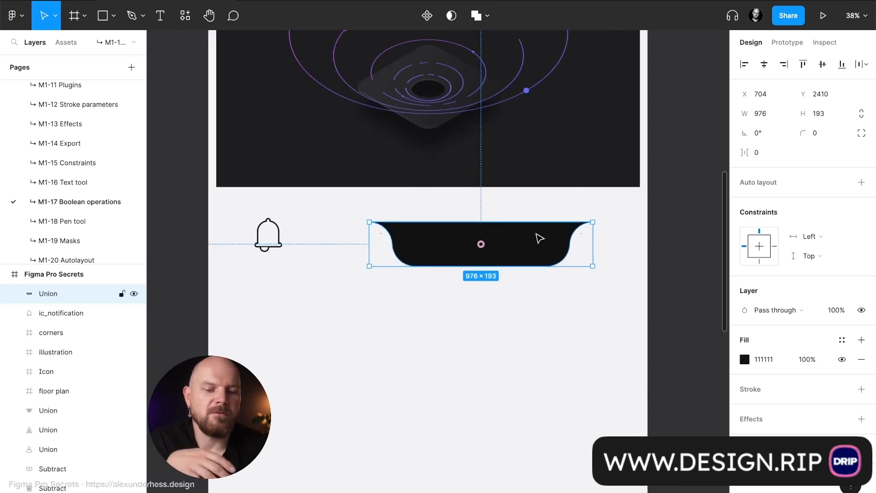
drag(537, 236, 488, 335)
click(506, 273)
scroll(496, 289, down, 4)
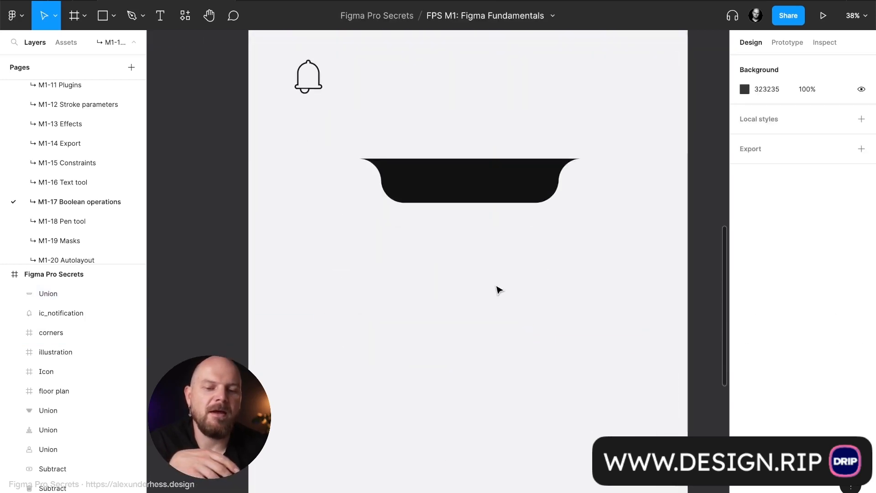
- Draw a new frame about 1599 × 2149 on the empty canvas beside the Figma Pro Secrets frame
ctrl+scroll(497, 289, down, 5)
scroll(497, 289, left, 3)
key(f)
drag(535, 232, 704, 458)
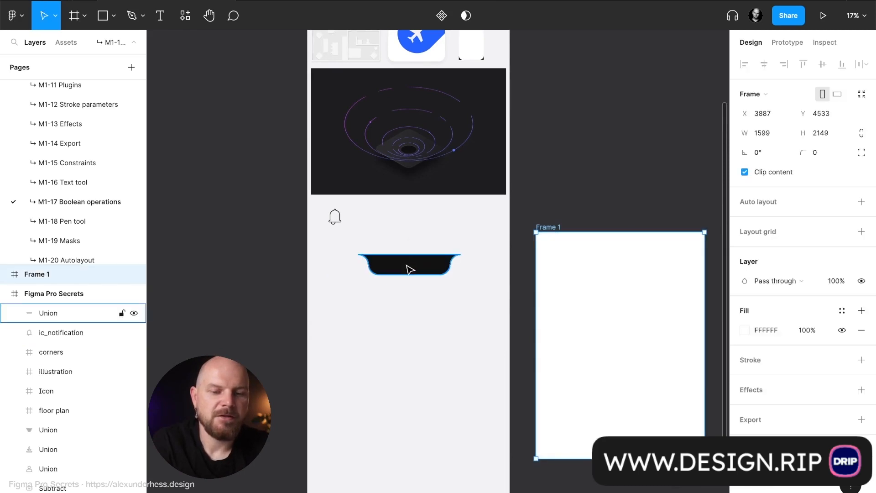
- Move the notch shape into the new frame, centered against its top edge at X 312, Y 0
drag(403, 267, 599, 245)
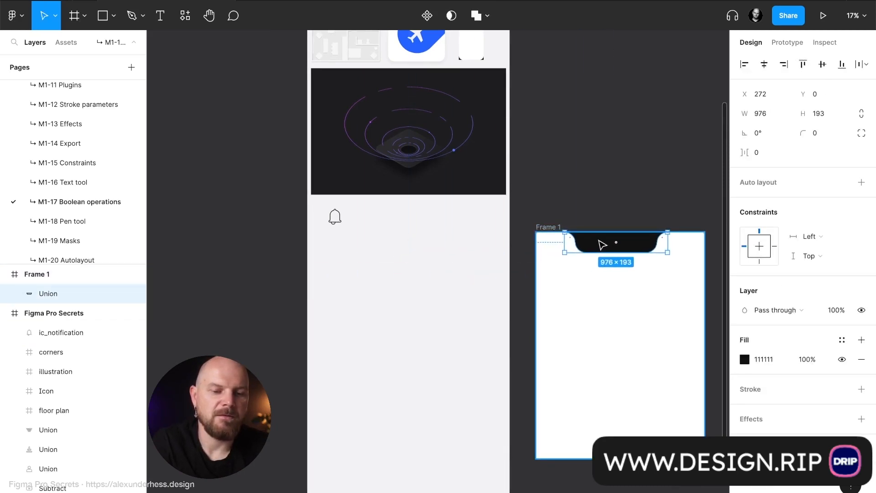
click(587, 158)
scroll(593, 165, down, 2)
scroll(593, 164, right, 3)
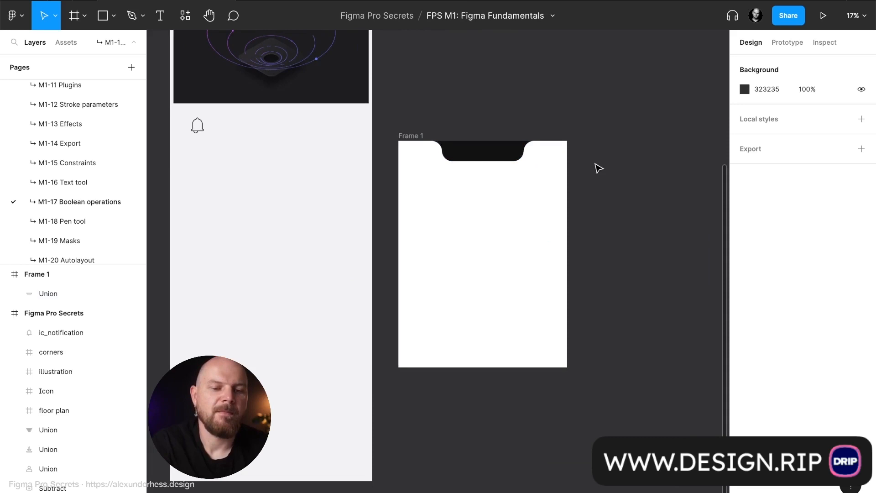
- Extend the new frame downward so it has the tall proportions of a phone screen
click(418, 137)
drag(515, 367, 516, 416)
click(614, 295)
scroll(620, 289, up, 1)
scroll(620, 289, left, 1)
scroll(626, 293, up, 1)
scroll(626, 293, left, 1)
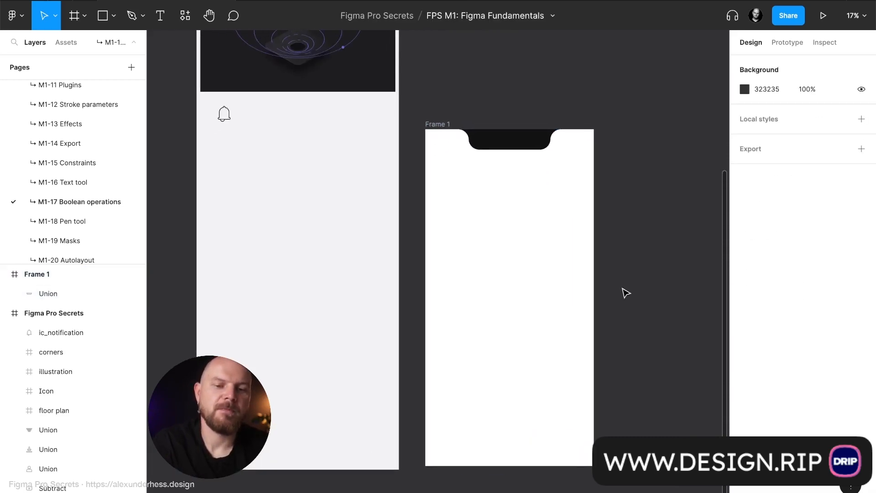
- Change the notch union's fill to the solid purple 6C59E4
click(509, 140)
click(522, 181)
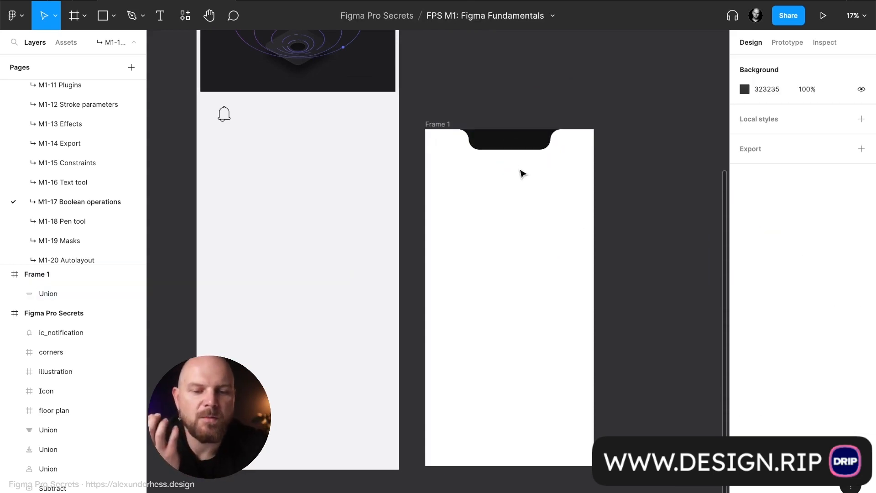
click(526, 143)
scroll(528, 150, up, 10)
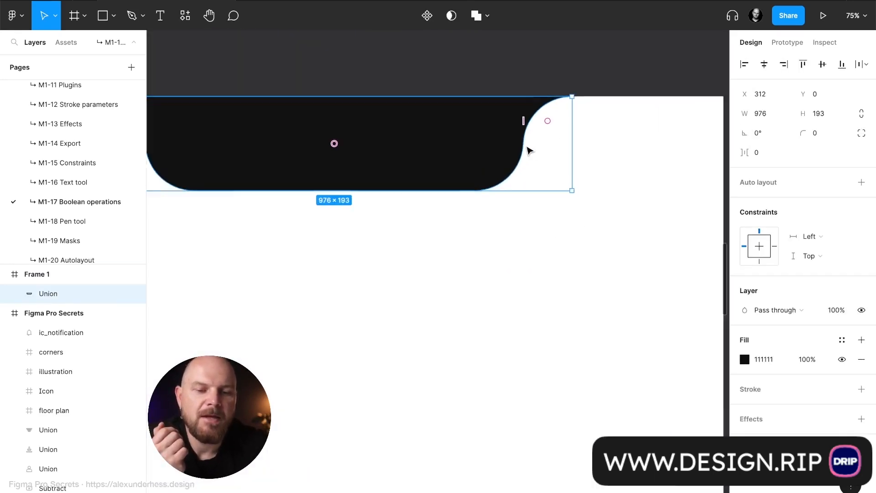
scroll(528, 151, up, 5)
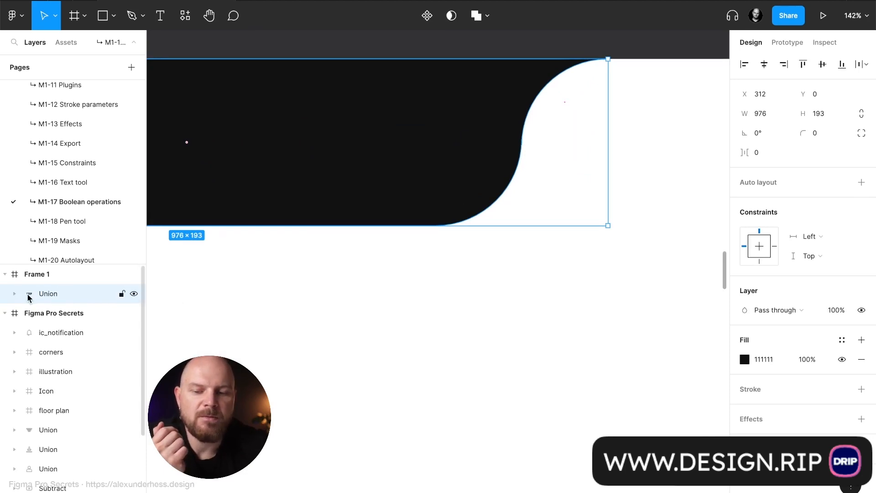
scroll(301, 281, up, 5)
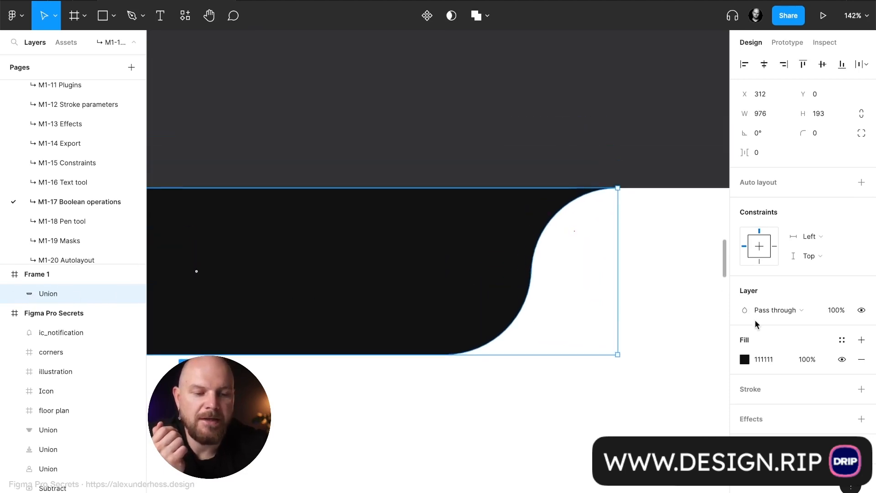
click(768, 360)
click(745, 361)
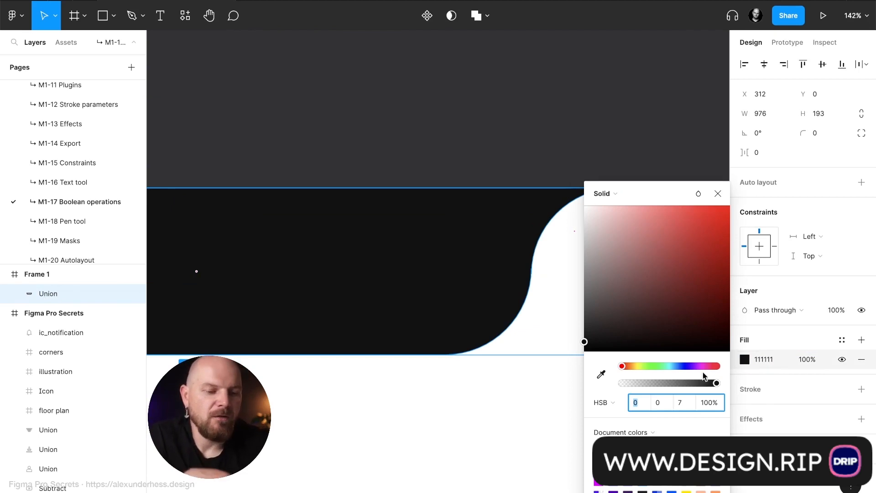
click(687, 366)
click(688, 254)
drag(691, 256, 673, 220)
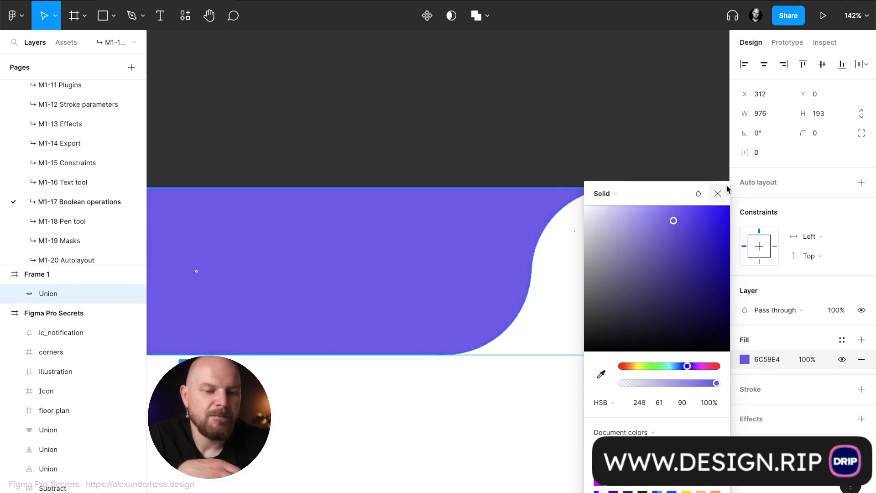
click(718, 193)
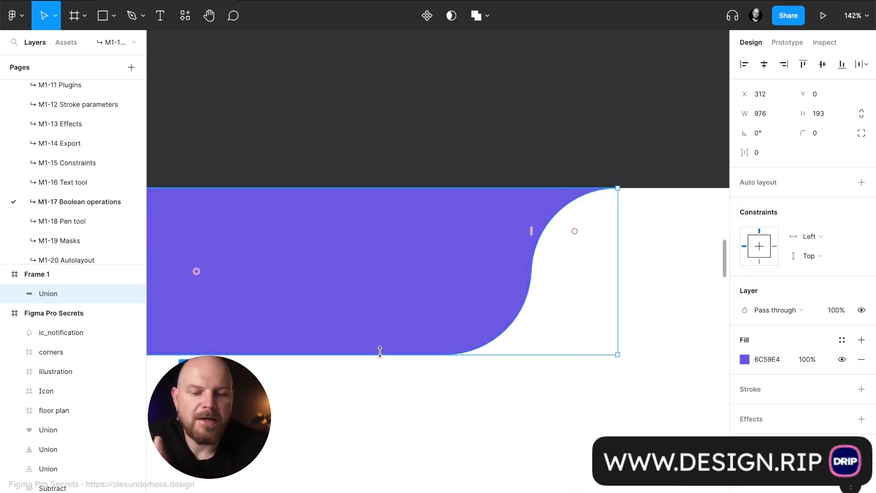
- Try reducing the unflattened notch union's height to 153, and undo the resize
drag(387, 355, 387, 321)
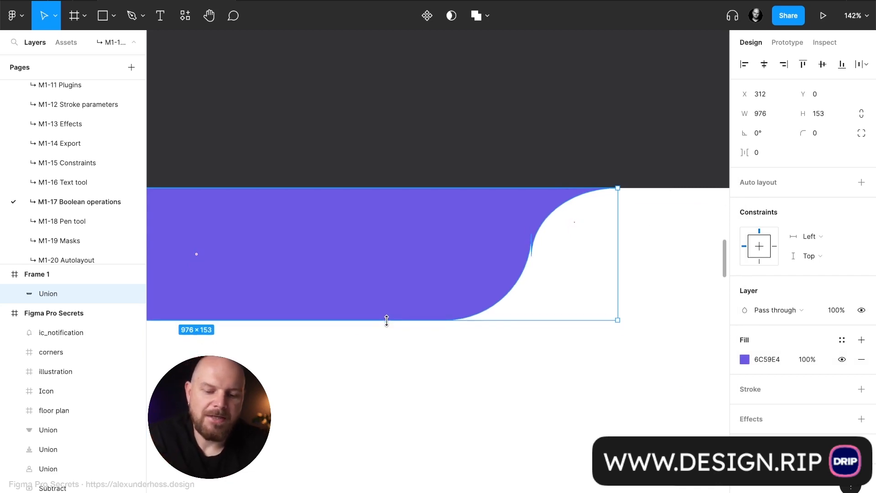
key(ctrl+z)
key(shift+0)
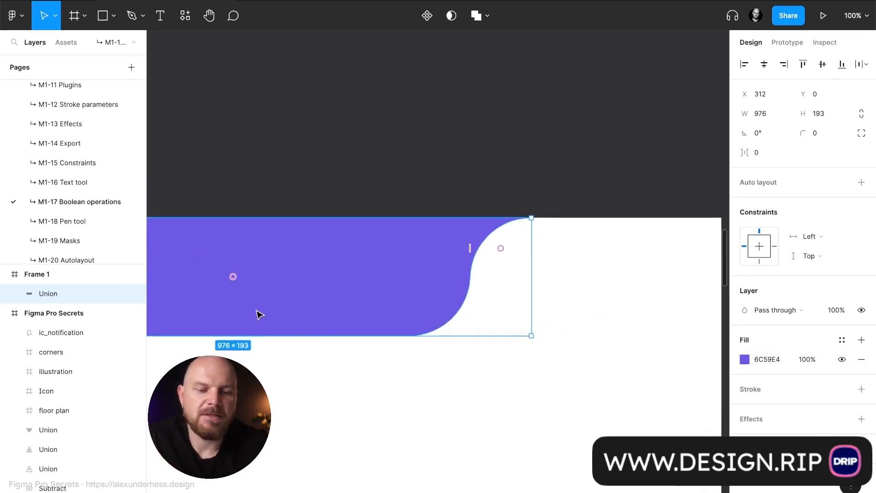
- Expand the notch's Union layer to examine the shapes nested inside it, and collapse it again
scroll(259, 315, left, 5)
scroll(260, 313, down, 3)
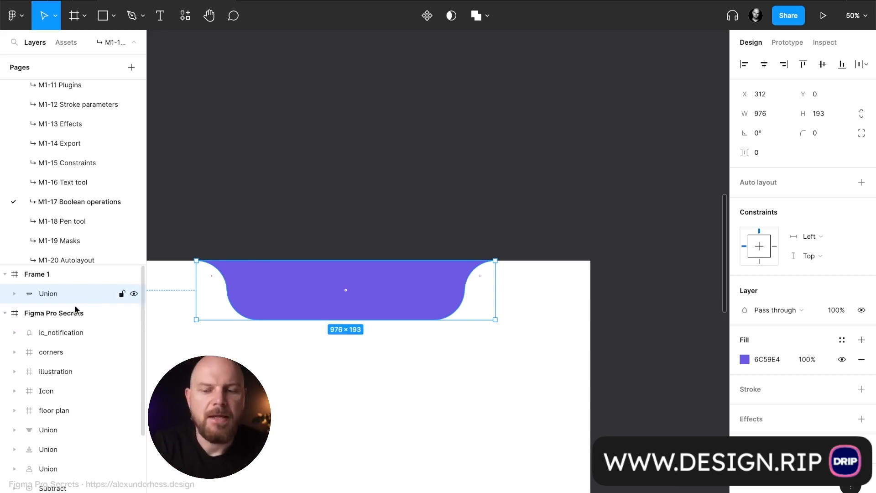
key(shift+2)
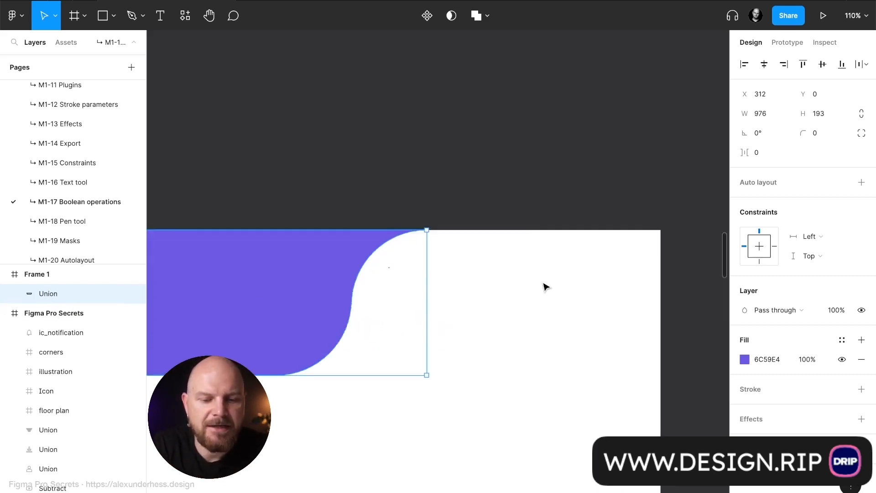
click(15, 294)
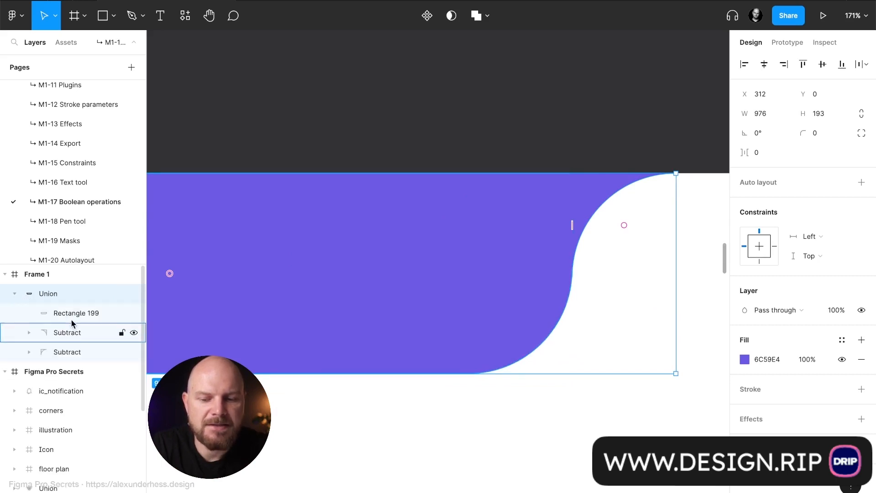
click(15, 294)
- Try squashing the notch union much flatter from its lower edge to test the corner curves, and undo it
scroll(411, 337, right, 3)
scroll(410, 338, up, 1)
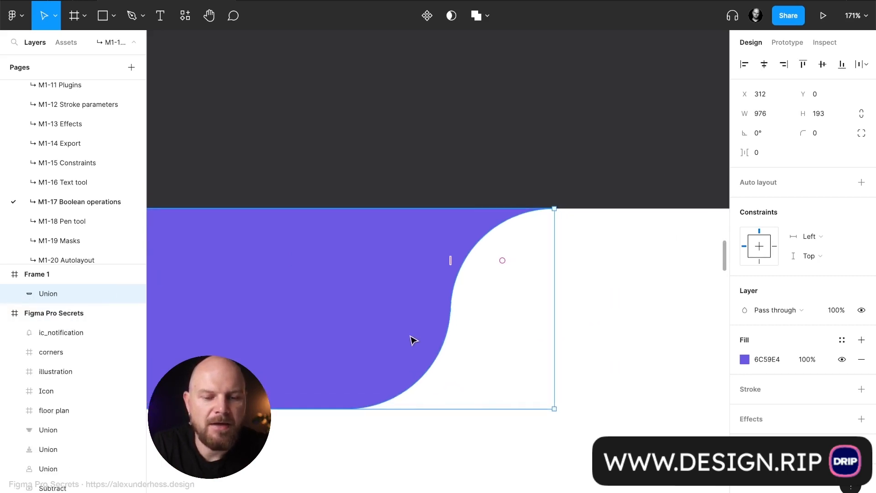
drag(404, 412, 415, 320)
click(471, 189)
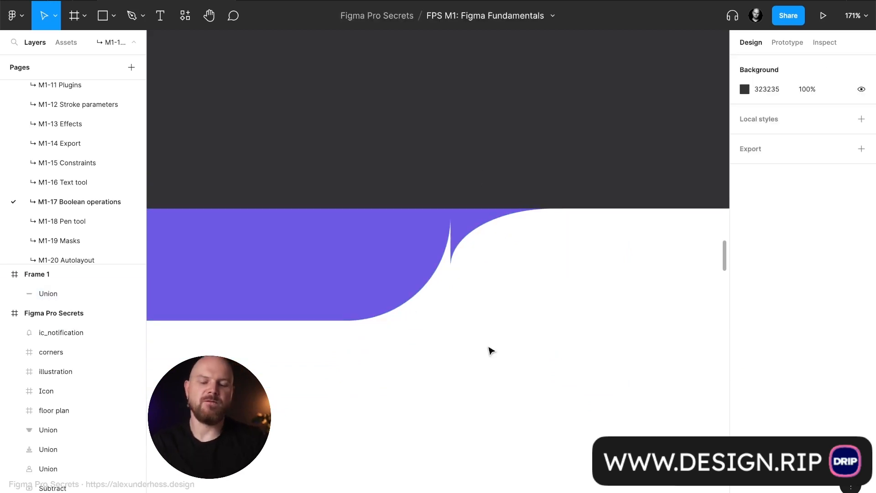
key(ctrl+z)
key(ctrl+z)
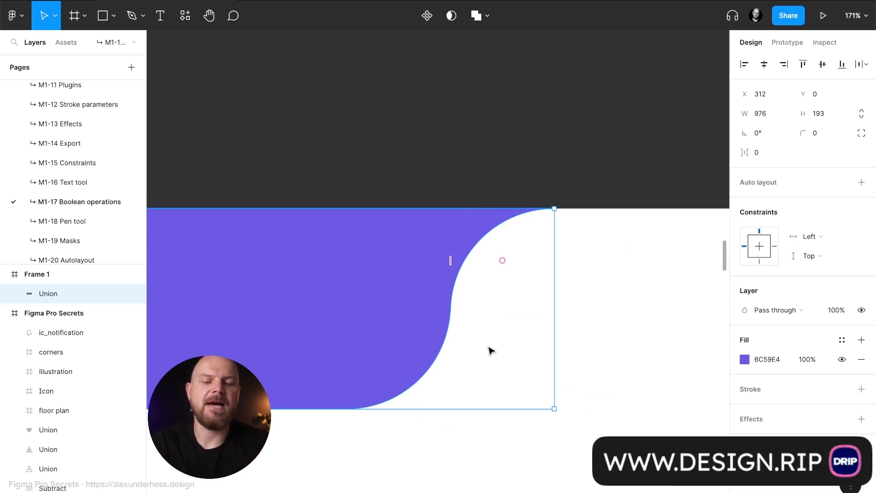
- Flatten the notch union into a single vector shape and resize its height to 178 and finally to about 197
scroll(388, 405, down, 5)
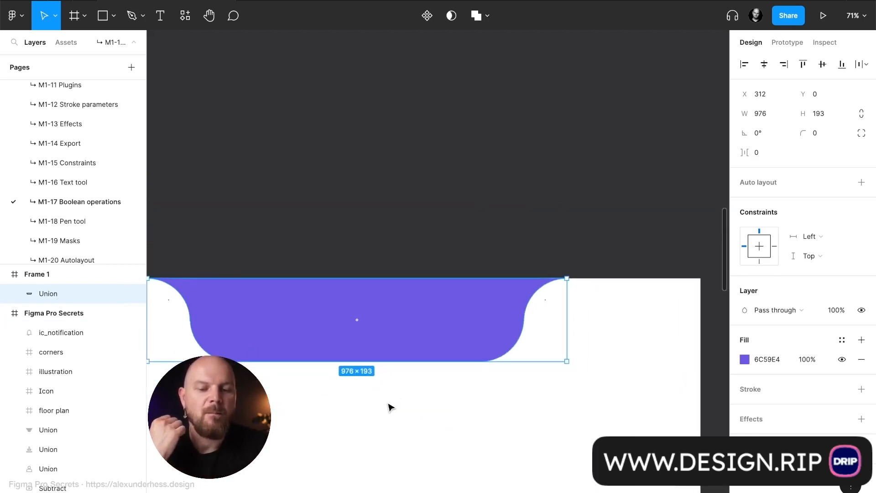
scroll(389, 406, left, 3)
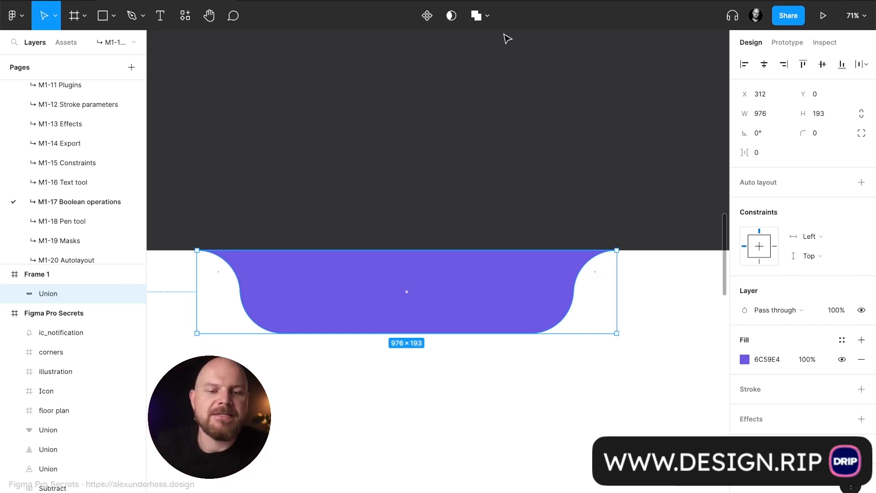
click(490, 18)
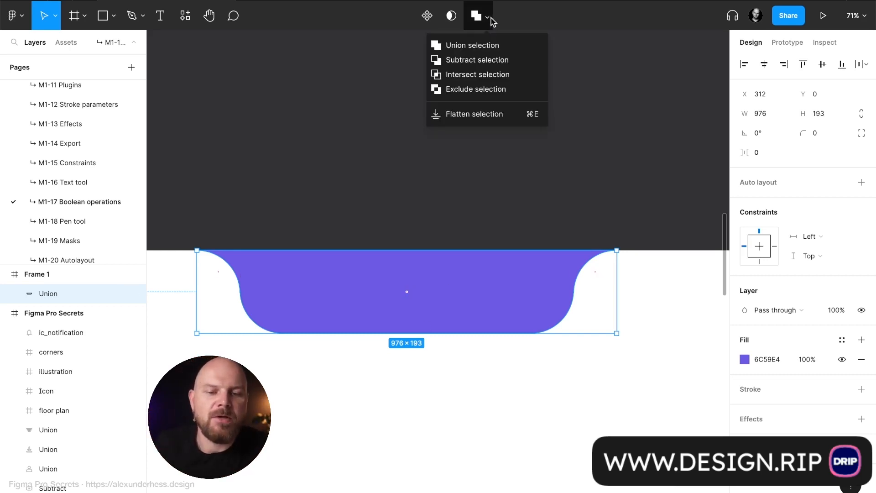
click(515, 116)
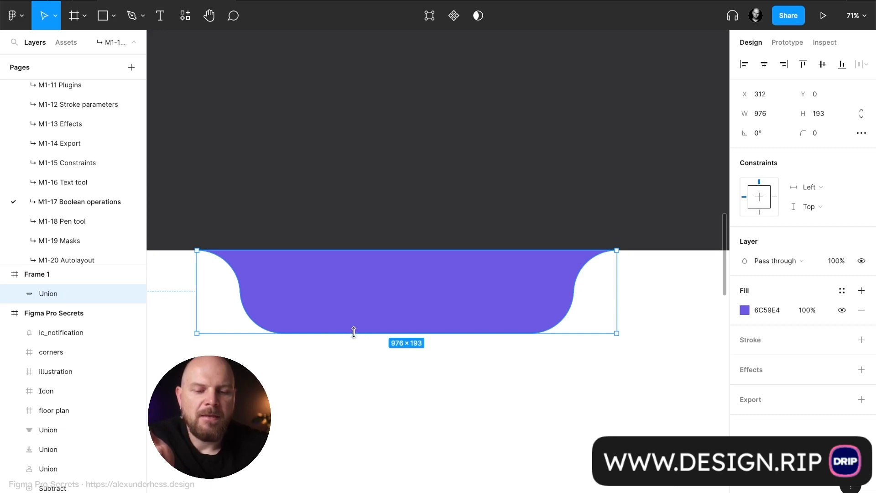
mouse_move(356, 332)
mouse_down()
mouse_move(360, 276)
mouse_move(357, 456)
mouse_move(362, 327)
mouse_up()
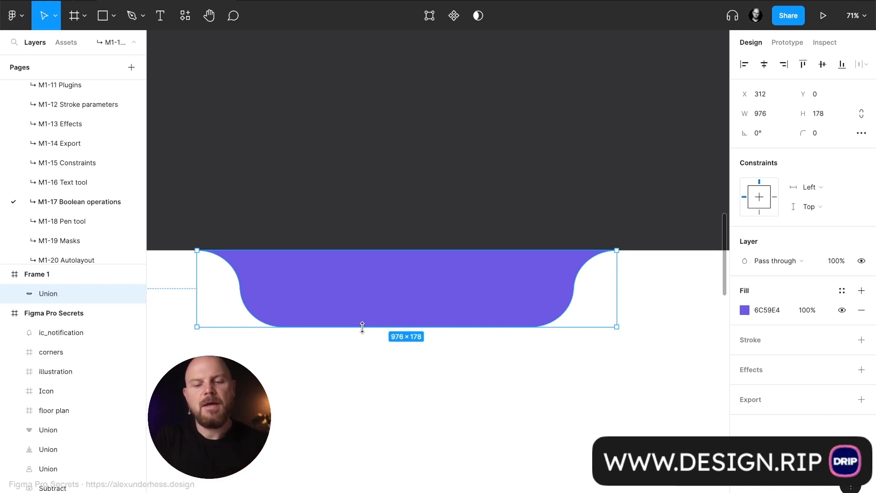
drag(378, 326, 377, 335)
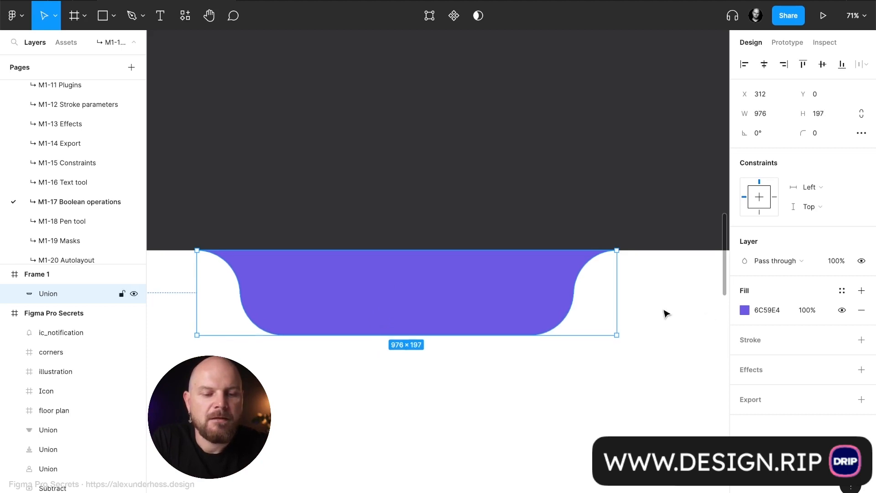
- Set the flattened notch's fill colour to 111111 and deselect the shape
click(758, 310)
text(111111)
key(Return)
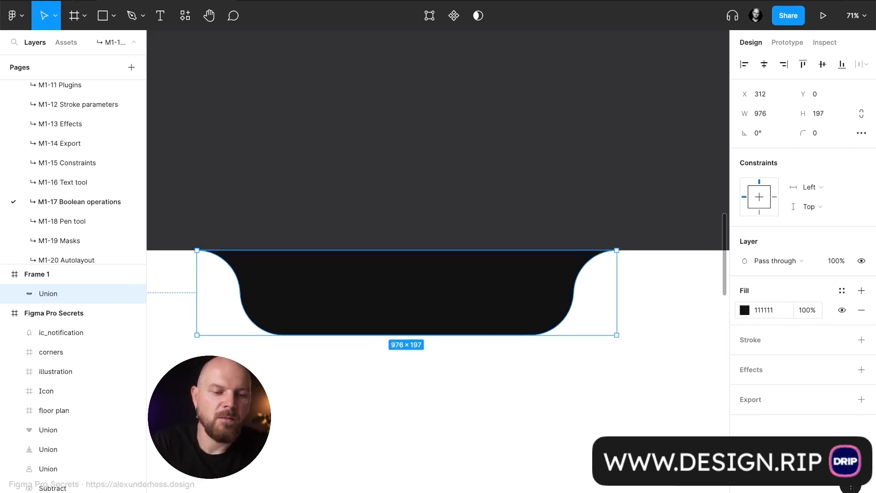
click(494, 164)
- Draw a square and an overlapping circle beside the outlined bell, spanning about 260 × 221 together, and select both shapes
scroll(494, 176, down, 3)
scroll(494, 179, left, 8)
scroll(498, 179, down, 5)
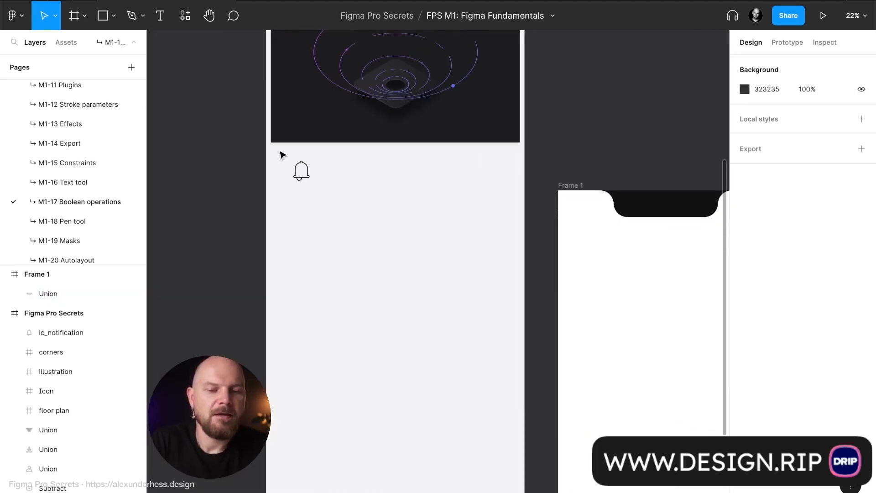
scroll(280, 155, up, 5)
scroll(520, 245, up, 4)
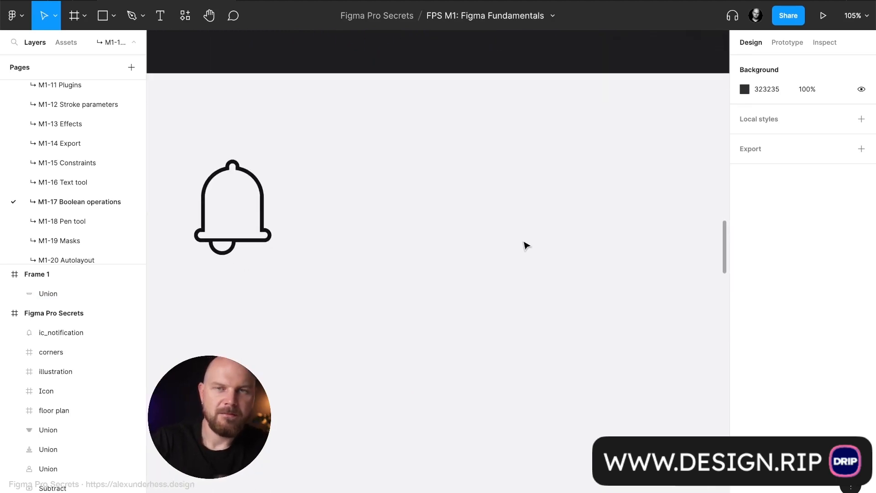
key(r)
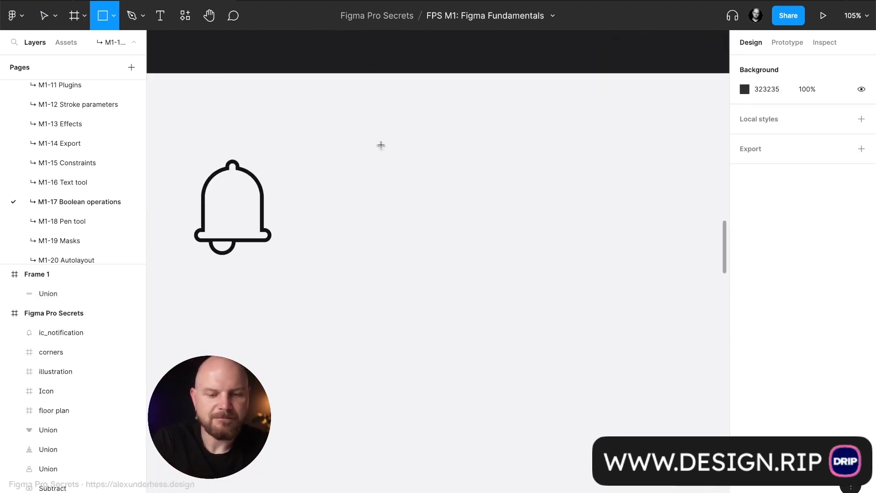
drag(381, 144, 476, 239)
key(o)
drag(548, 286, 423, 189)
shift+click(407, 196)
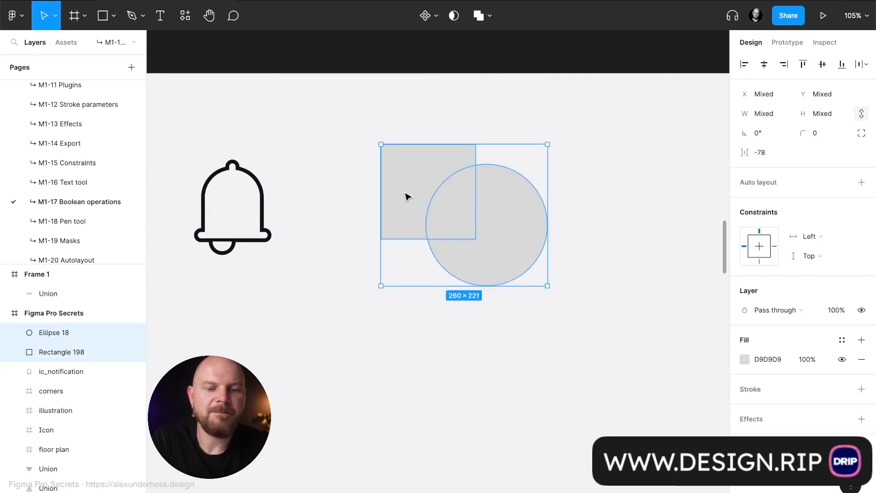
- Combine the selected square and circle with the Intersect boolean operation and deselect the result
click(490, 20)
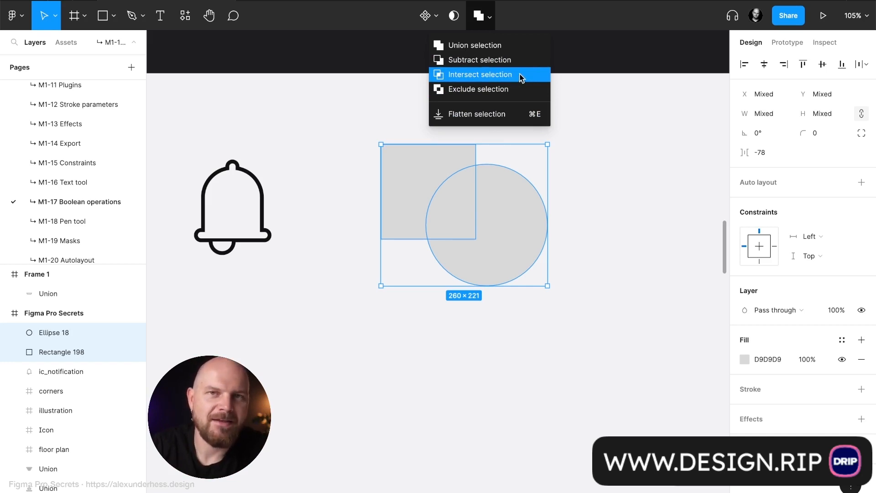
click(467, 76)
click(502, 213)
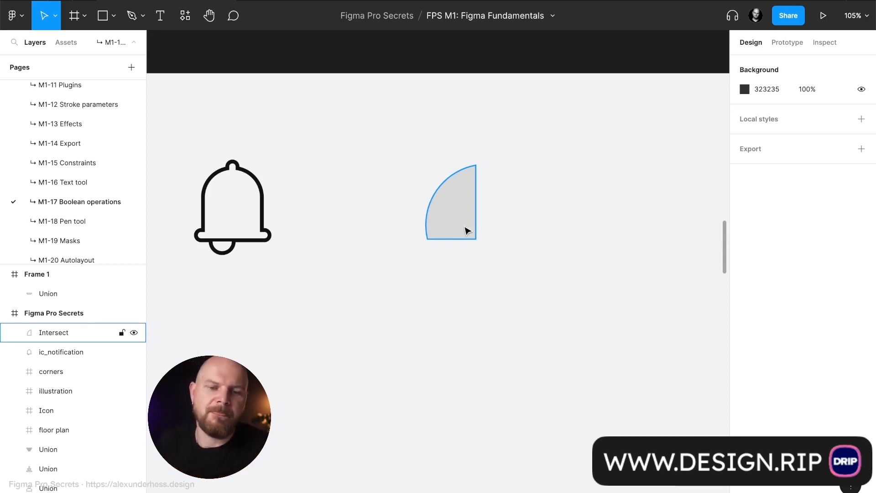
- Examine the trash icon's layer structure down to its nested unions, collapsing the union that holds the three lines
scroll(430, 238, up, 15)
scroll(431, 239, up, 2)
scroll(430, 241, down, 4)
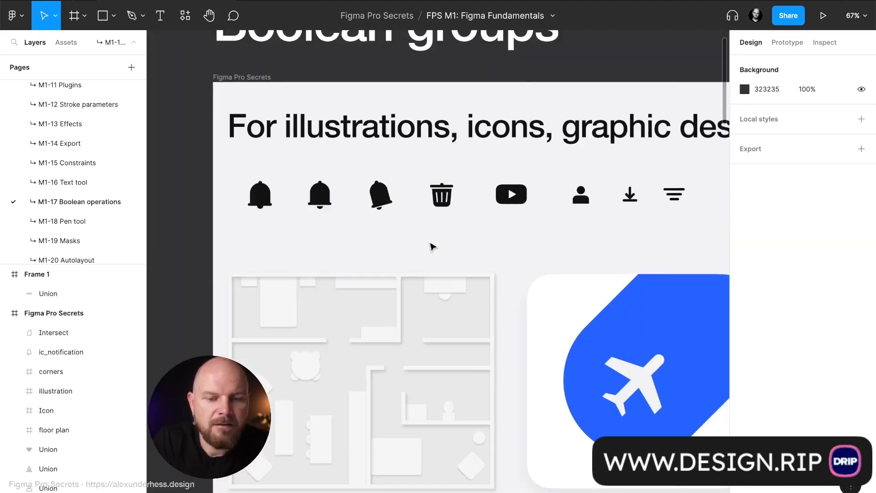
scroll(469, 196, up, 10)
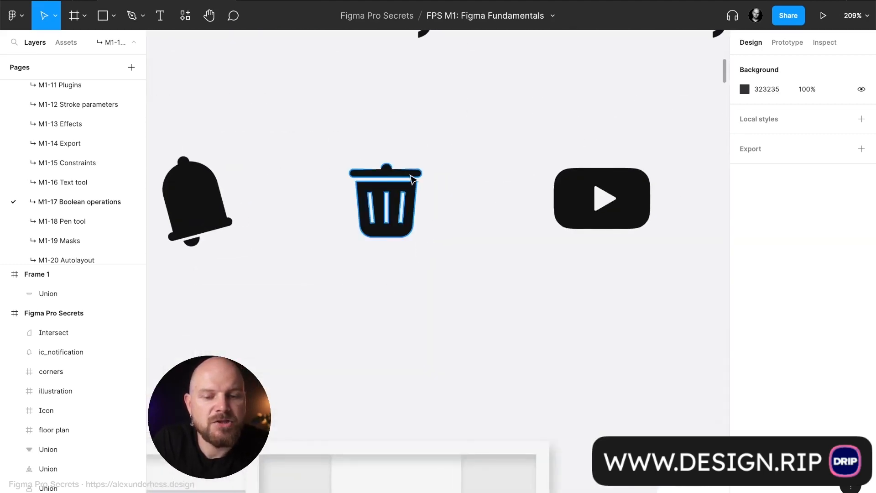
scroll(386, 194, up, 10)
click(294, 187)
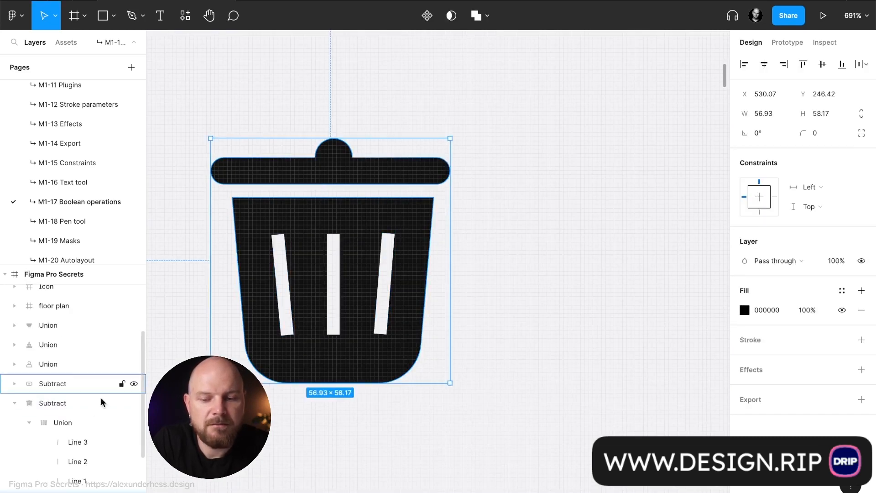
scroll(94, 407, down, 3)
click(28, 402)
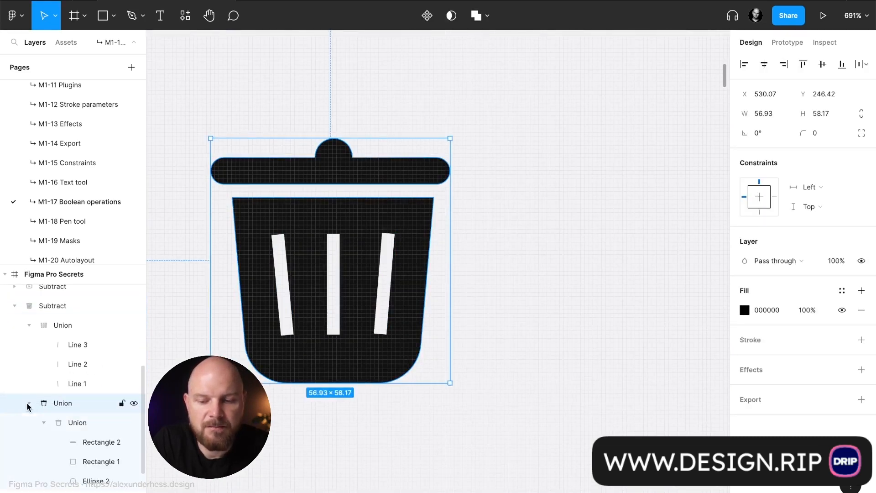
click(28, 325)
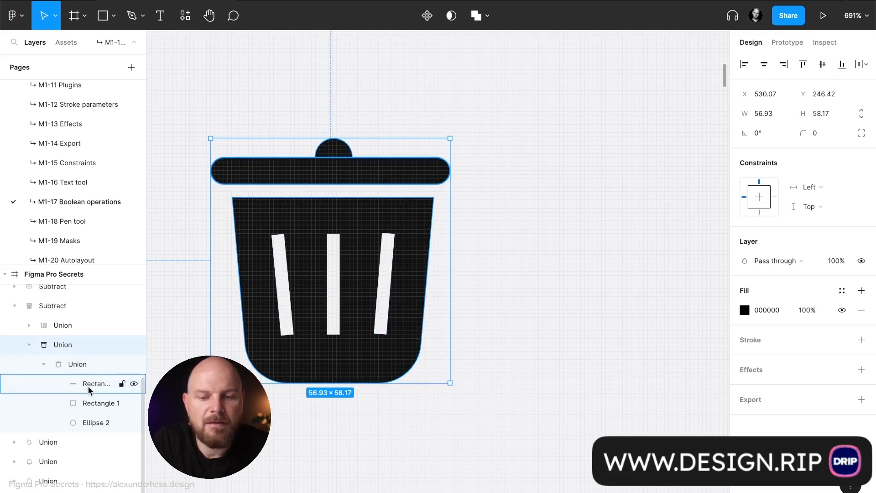
- Inspect the trash icon's lid rectangle, knob ellipse and body rectangle in turn, and collapse the unions that contain them
click(318, 177)
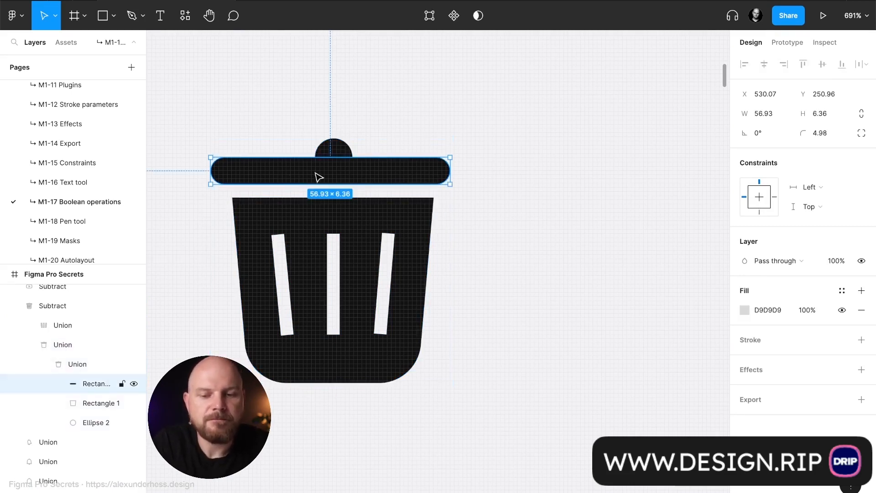
click(347, 152)
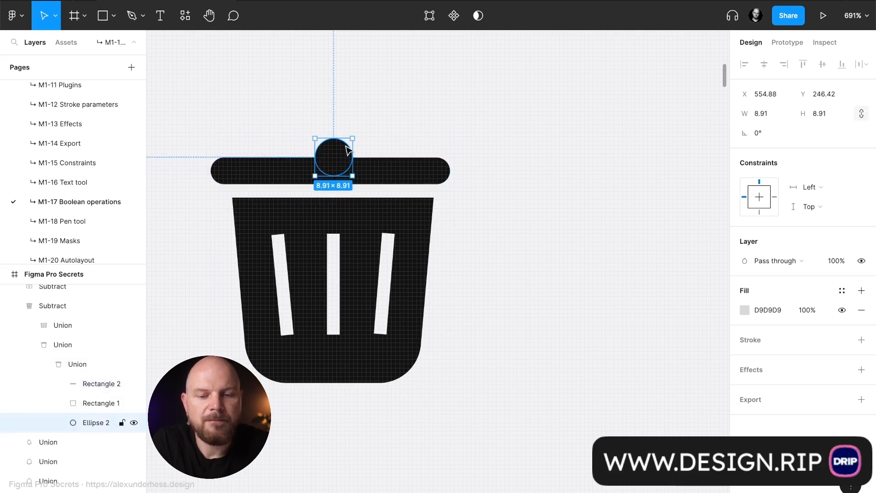
click(360, 227)
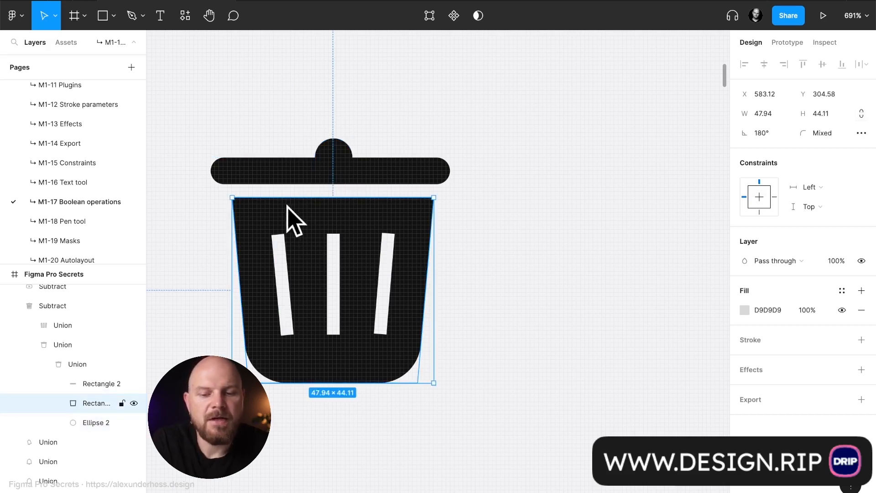
click(43, 364)
click(59, 383)
click(29, 383)
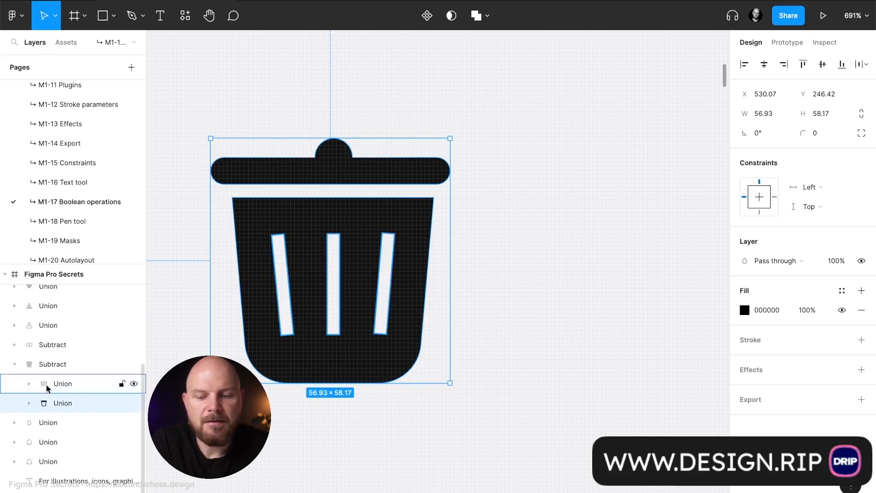
- Try duplicating the trash icon's lid-and-body union to the right, and delete the copy
drag(315, 350, 680, 352)
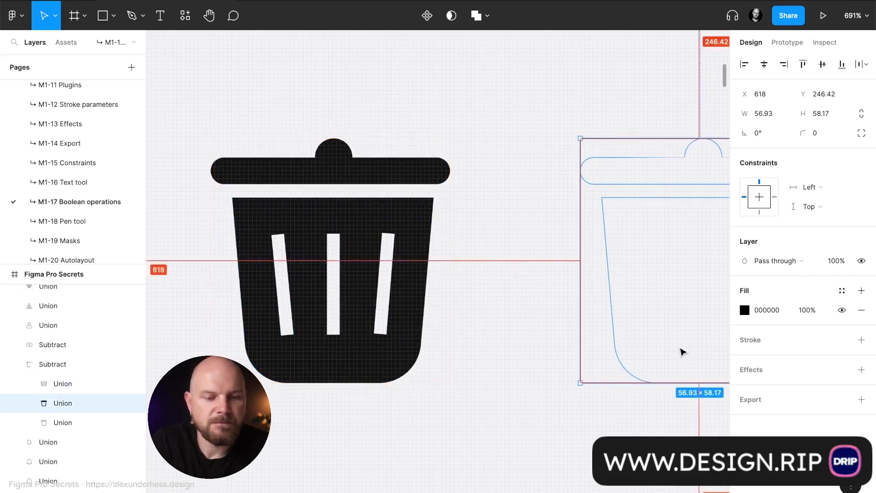
scroll(655, 351, right, 5)
key(Delete)
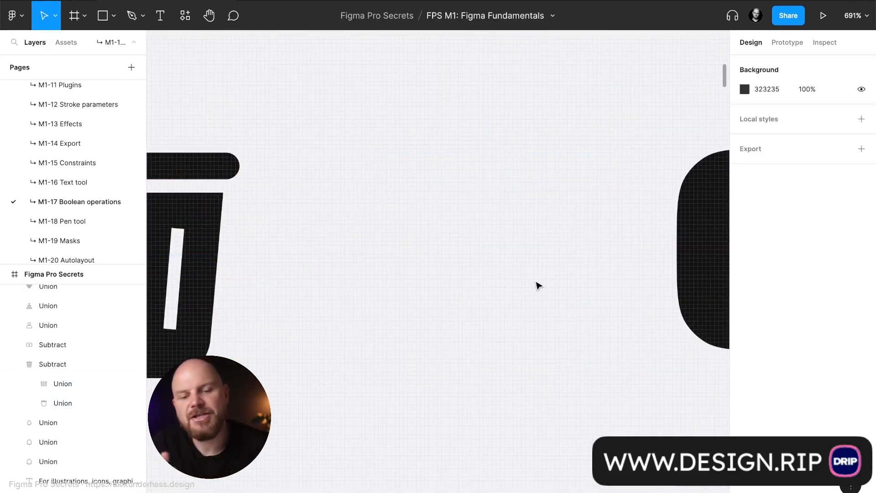
scroll(538, 285, left, 4)
- Inspect Line 3, Line 1 and their union inside the trash icon's Subtract group, and collapse the whole group
click(347, 223)
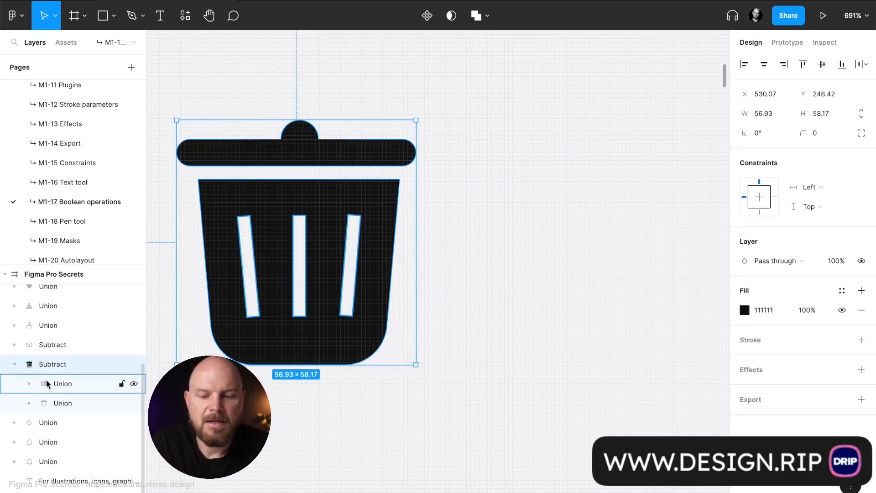
click(28, 388)
click(80, 403)
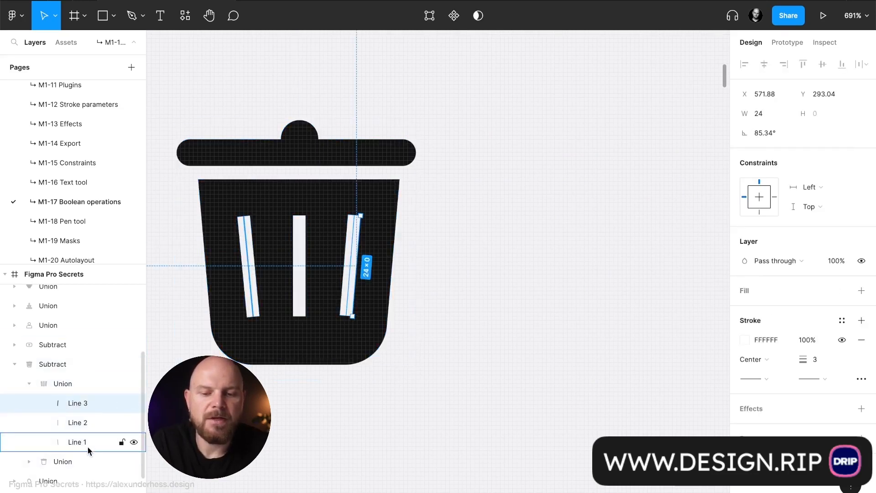
shift+click(87, 441)
click(53, 386)
click(29, 383)
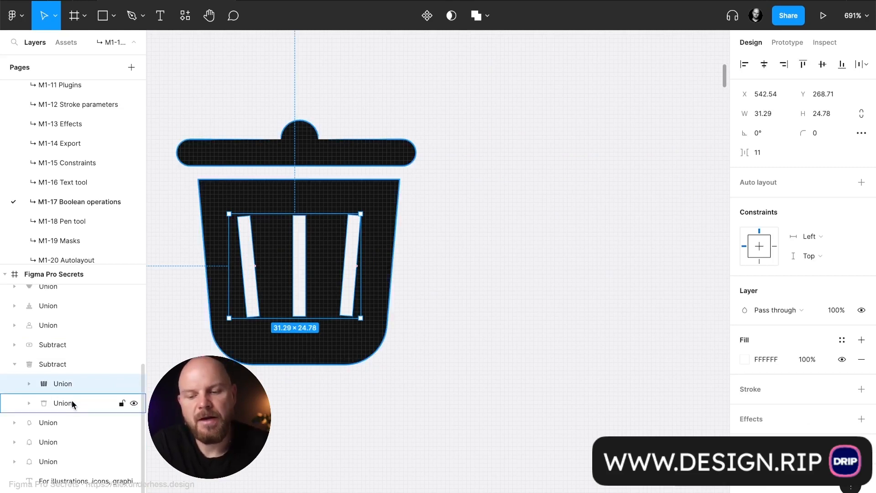
click(59, 363)
click(16, 364)
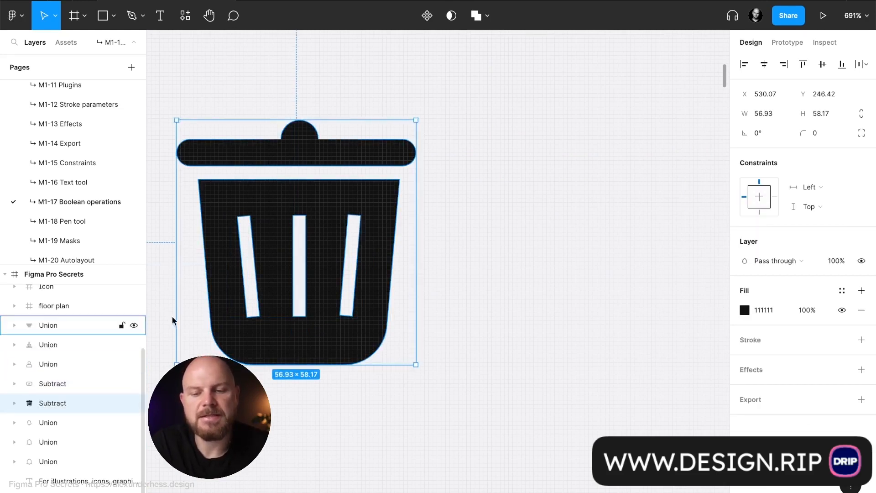
- Duplicate the trash icon toward the YouTube icon, flatten the copy into one vector, and position it at X 610, Y 244
alt+drag(313, 210, 612, 214)
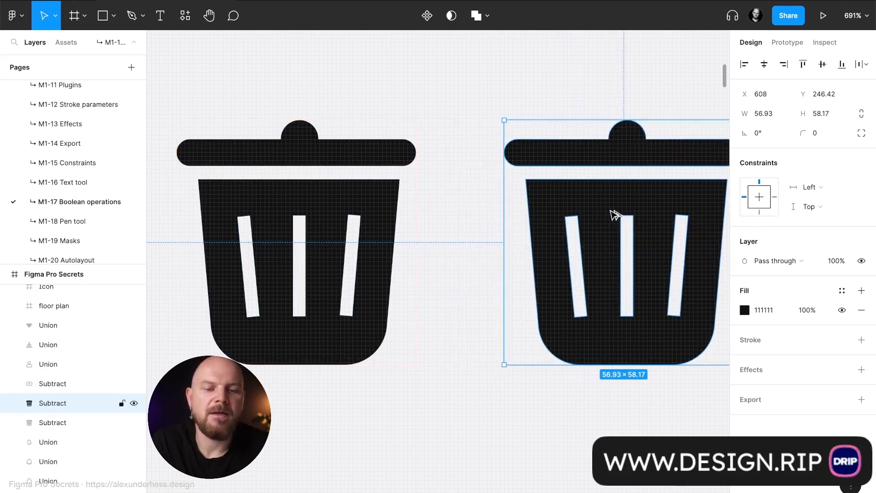
scroll(613, 215, right, 4)
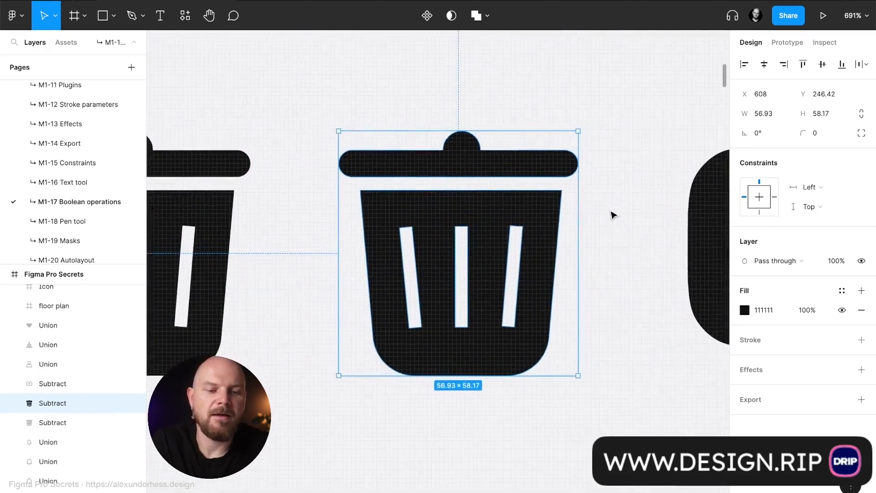
click(487, 17)
click(645, 91)
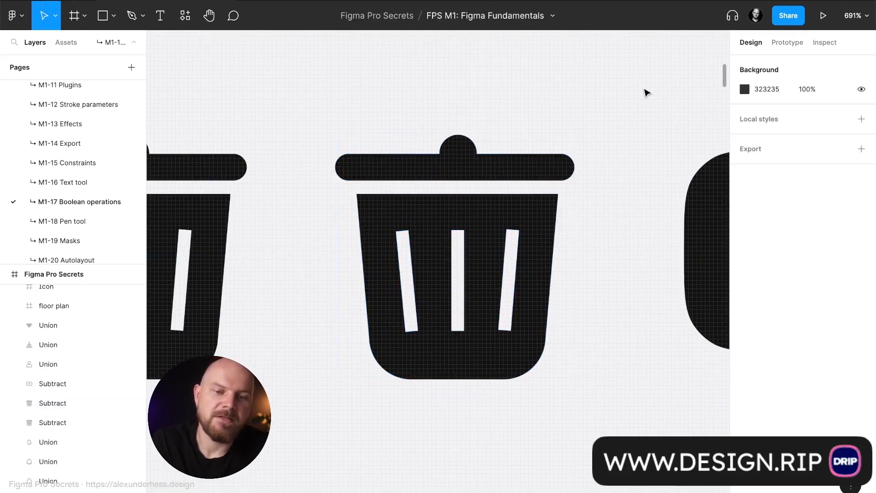
click(549, 161)
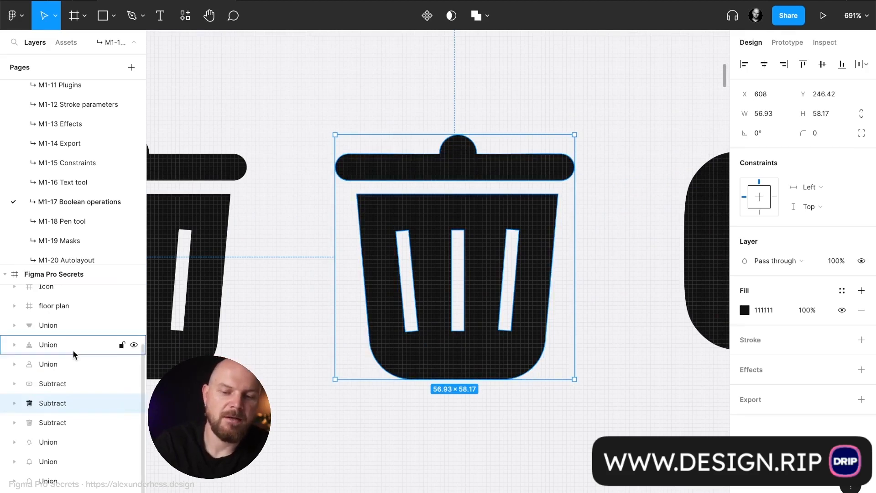
key(super+e)
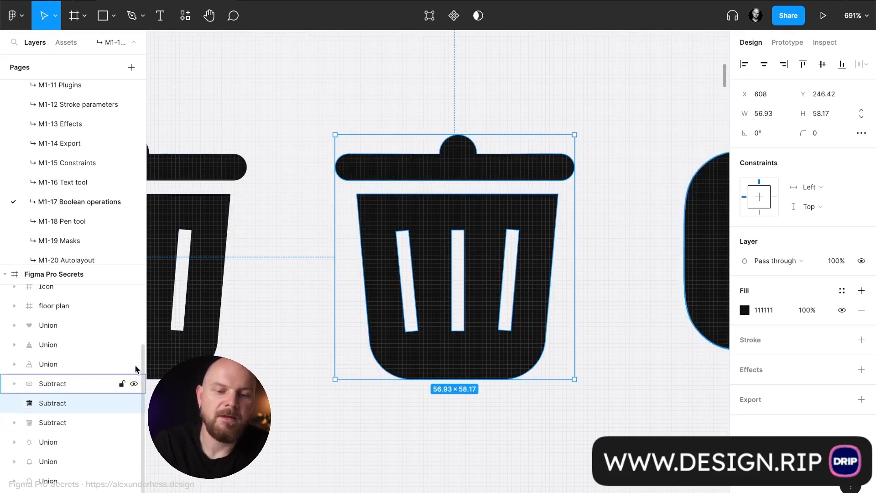
mouse_move(456, 235)
mouse_down()
mouse_move(414, 250)
mouse_move(462, 222)
mouse_up()
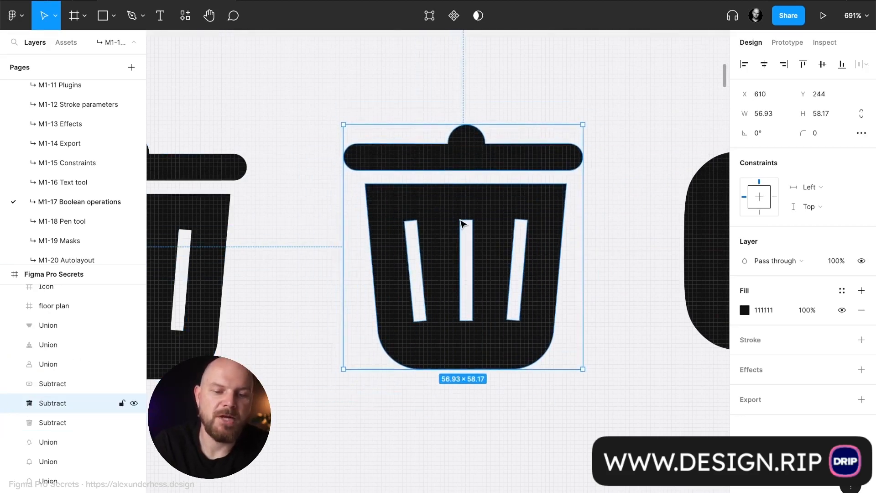
- Wrap the flattened trash icon in a frame and enlarge that frame around it to 80 × 84
key(super+alt+g)
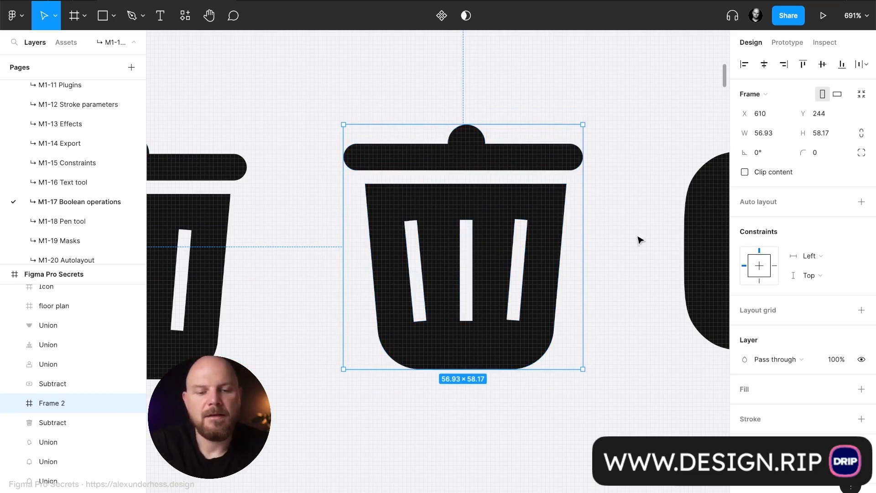
drag(582, 236, 632, 240)
drag(522, 368, 528, 426)
- Move the trash frame above the icon row to X 600, Y 160 and rename it ic_trash
ctrl+scroll(543, 356, down, 5)
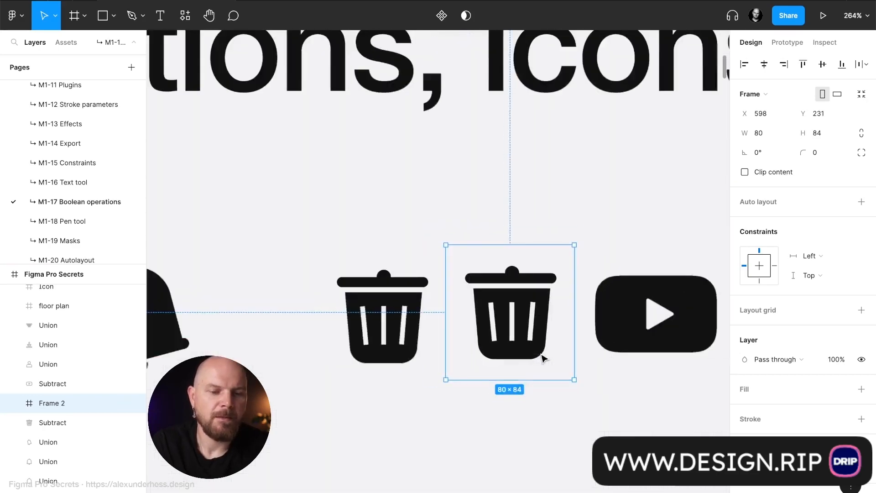
drag(429, 273, 400, 186)
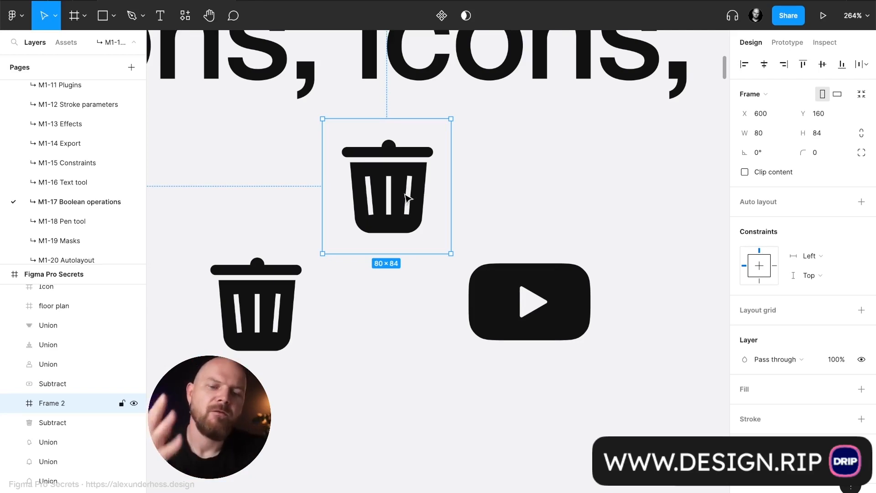
key(ctrl+r)
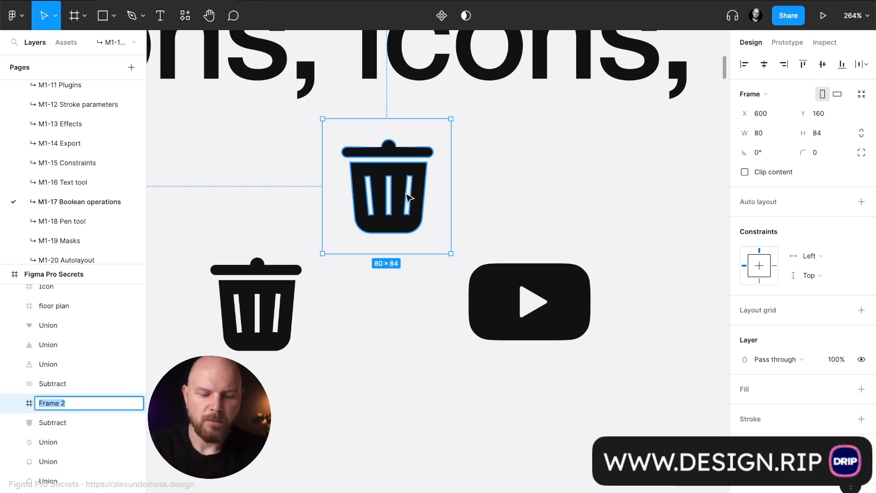
text(ic_tr)
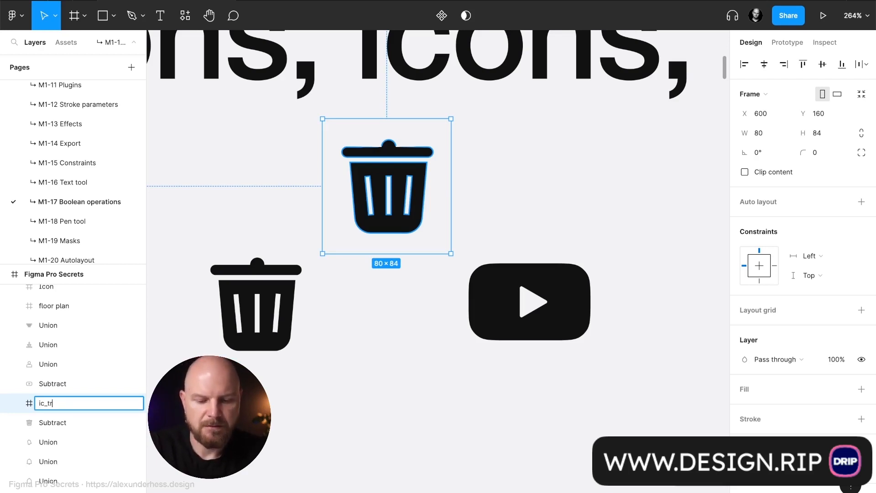
text(ash)
key(Return)
- Add an export setting to the ic_trash frame and set its format to SVG
scroll(809, 352, down, 3)
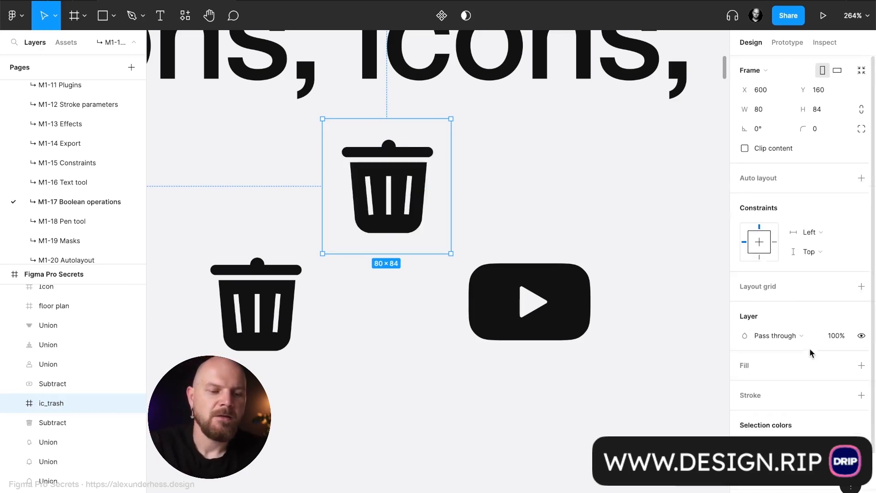
click(861, 464)
scroll(849, 456, down, 3)
click(824, 414)
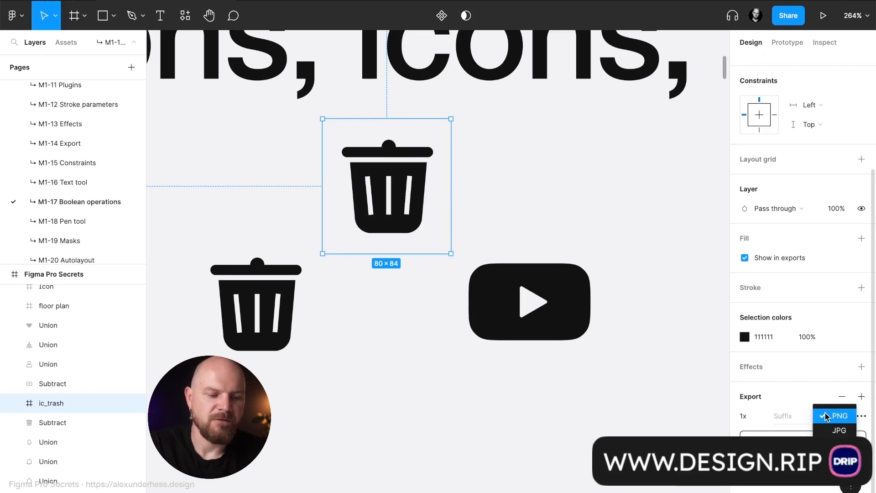
click(839, 444)
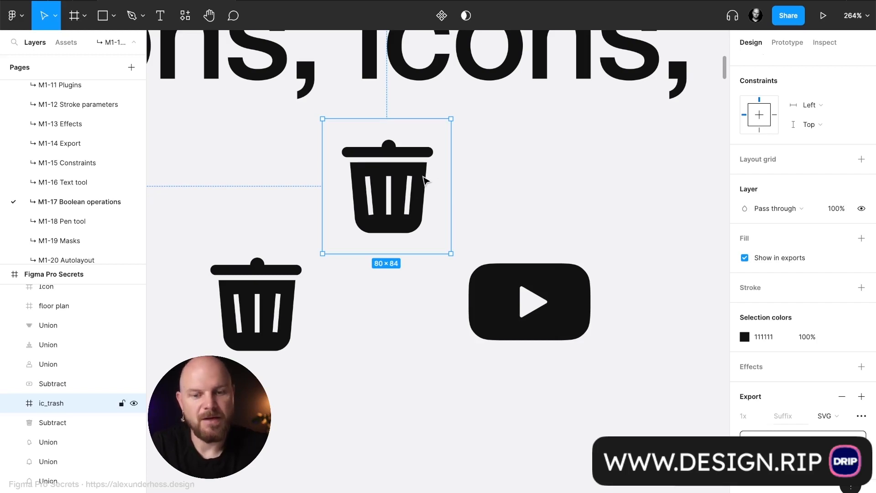
- Delete the ic_trash frame and select the grey intersected shape beside the bell icon below the dark illustration
key(Delete)
key(n)
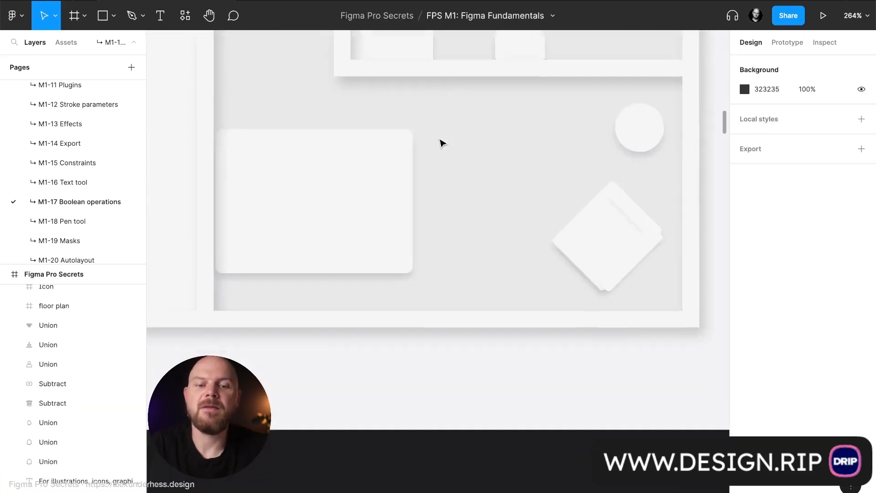
ctrl+scroll(437, 175, down, 5)
scroll(437, 184, down, 3)
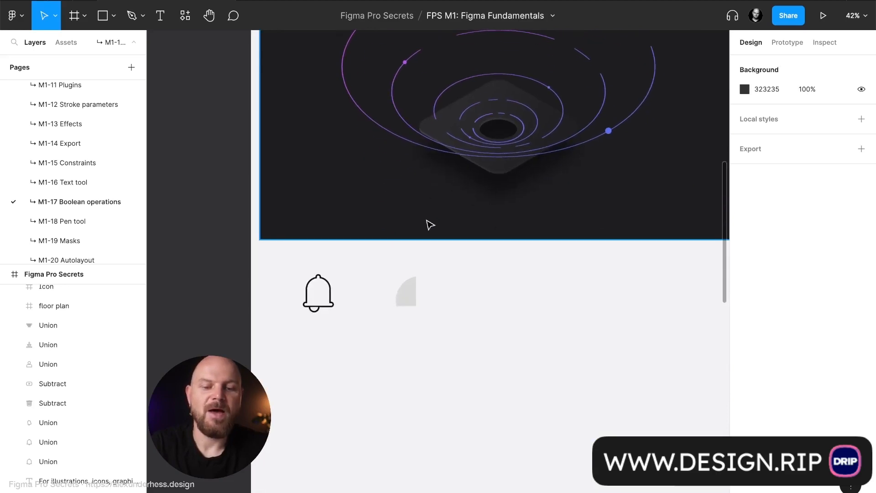
ctrl+scroll(411, 293, up, 3)
click(400, 240)
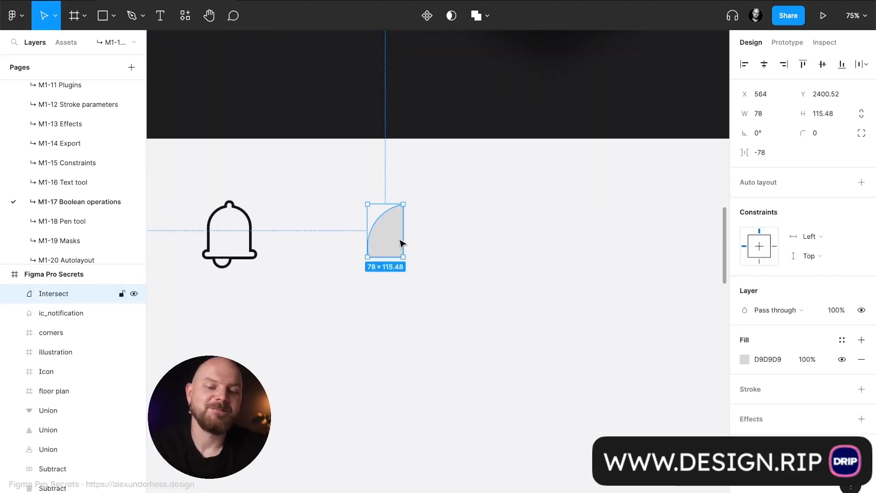
- Draw a square of about 185 × 185 beside the intersected shape, at about X 786, Y 2356
ctrl+scroll(458, 245, up, 2)
ctrl+scroll(457, 245, up, 1)
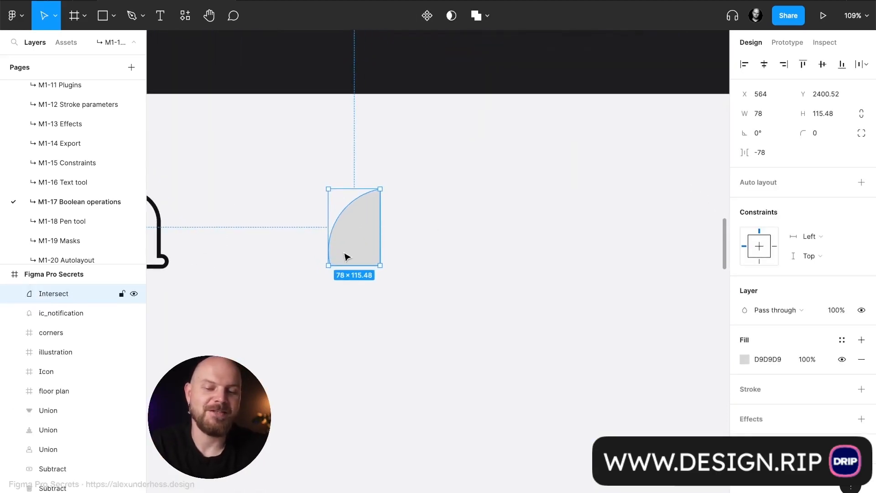
scroll(566, 270, right, 2)
key(r)
drag(419, 163, 542, 285)
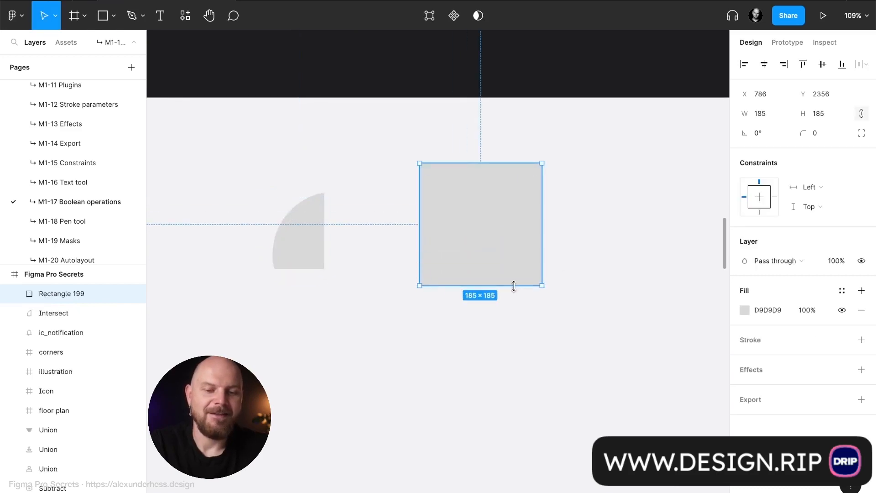
key(o)
drag(490, 235, 642, 404)
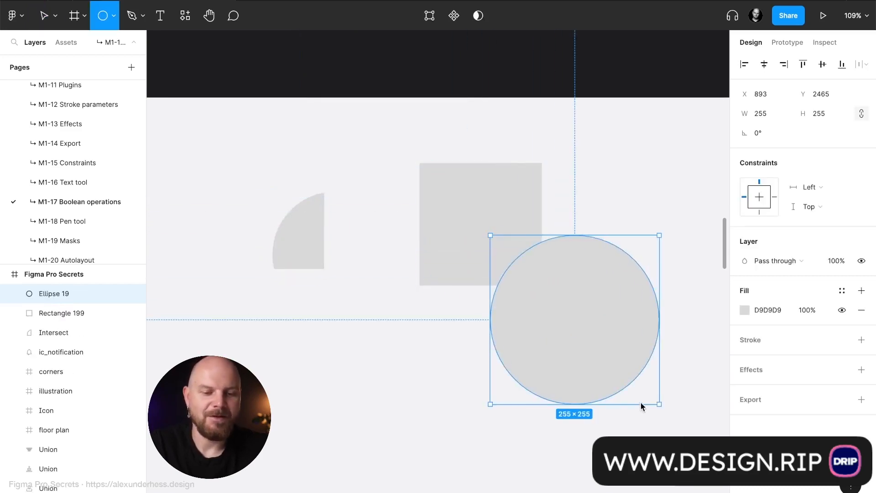
drag(614, 368, 587, 347)
key(Delete)
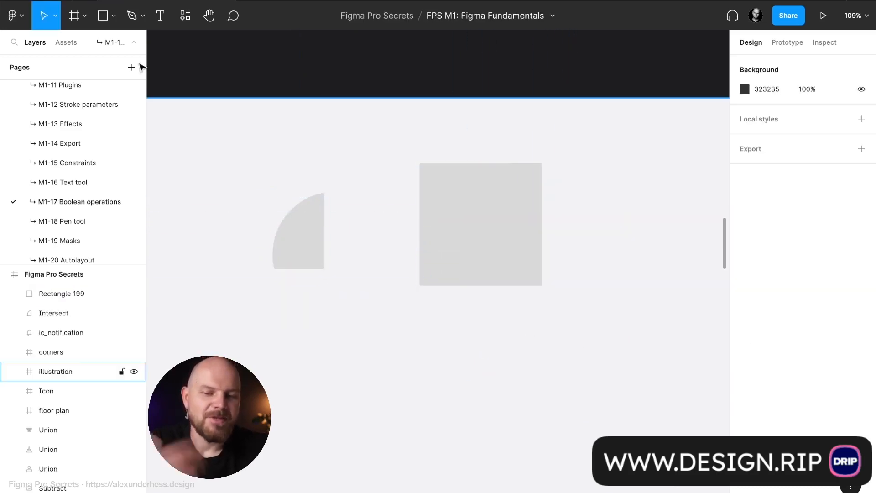
- Draw a five-pointed star of about 169 × 169 and move it over the square's lower-right corner, at about X 840, Y 2414
click(114, 15)
click(108, 117)
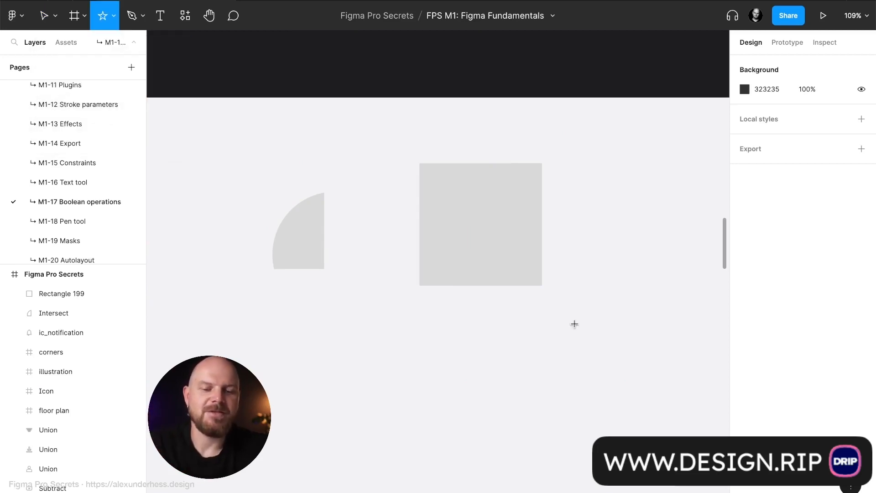
drag(502, 241, 597, 356)
drag(573, 307, 527, 268)
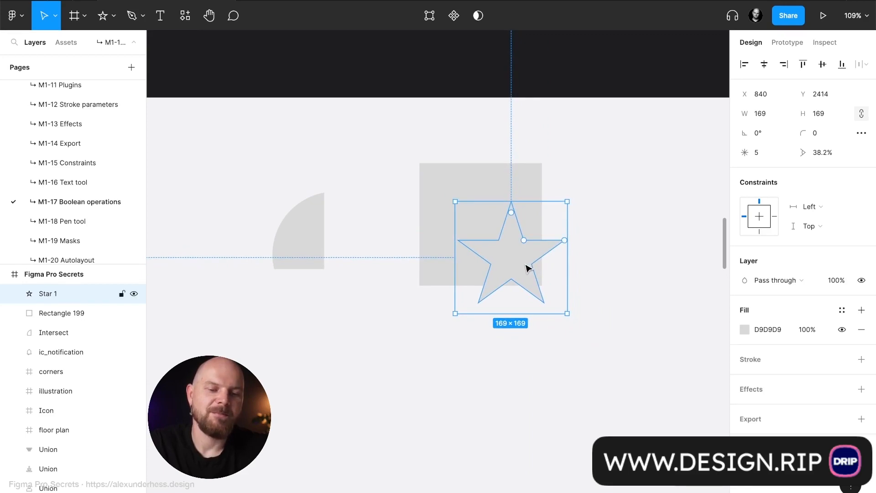
- Combine the square and the star with the Exclude boolean operation
click(455, 190)
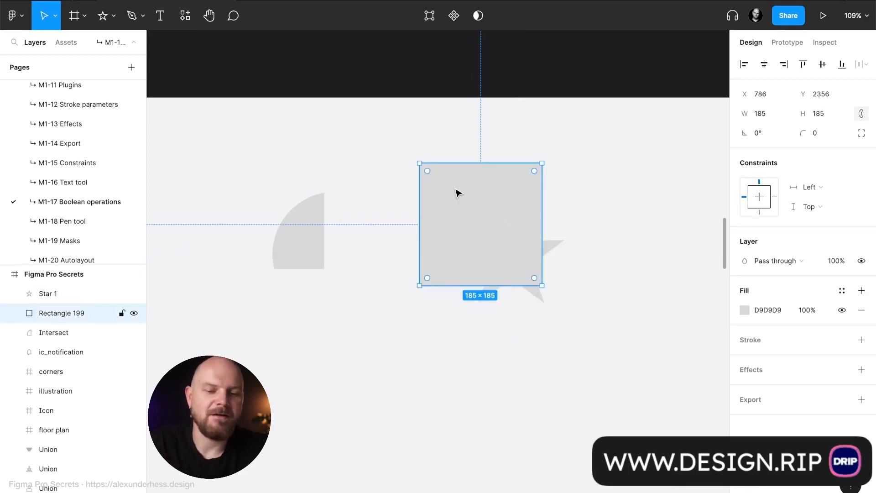
shift+click(545, 253)
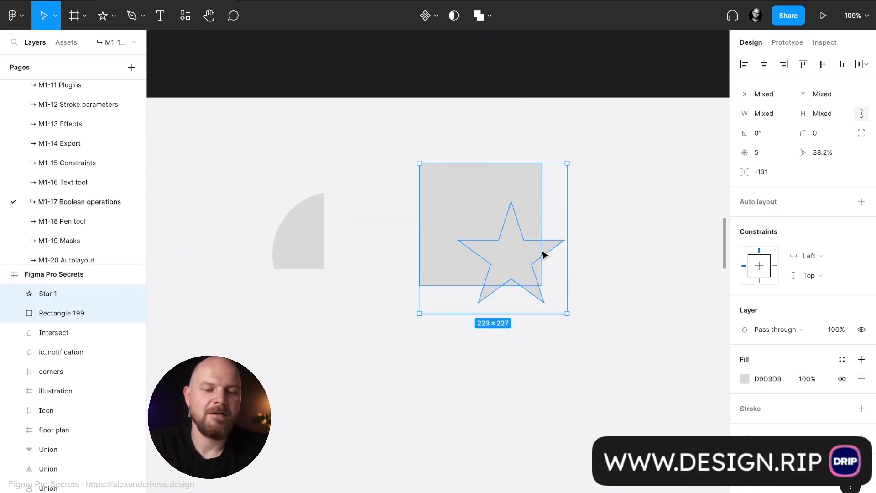
click(491, 16)
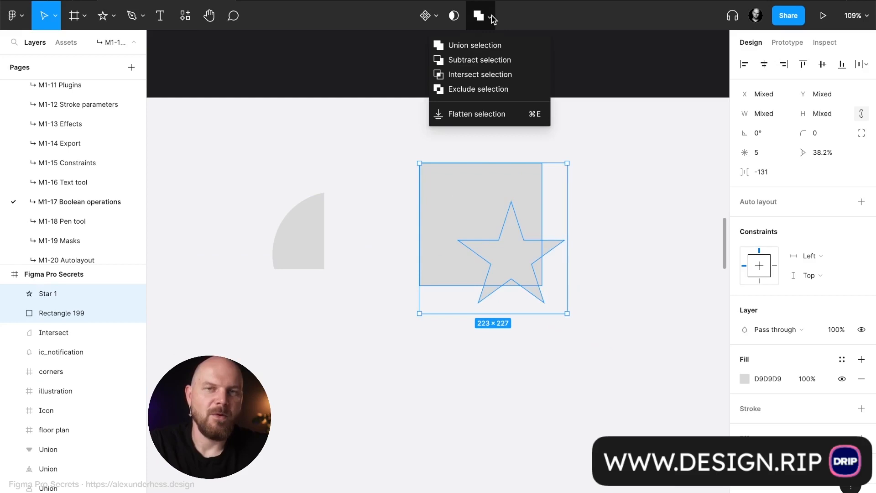
click(509, 89)
click(614, 293)
scroll(633, 301, right, 3)
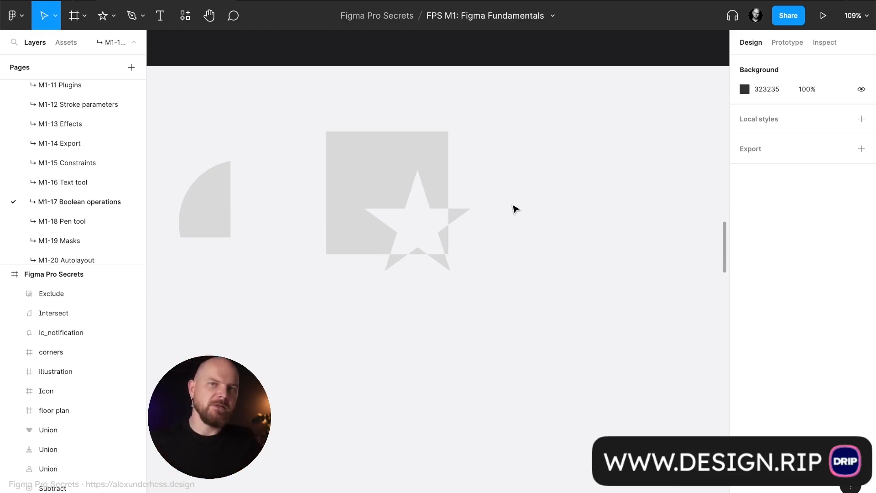
- Flatten the excluded square-and-star group into a single vector
click(463, 216)
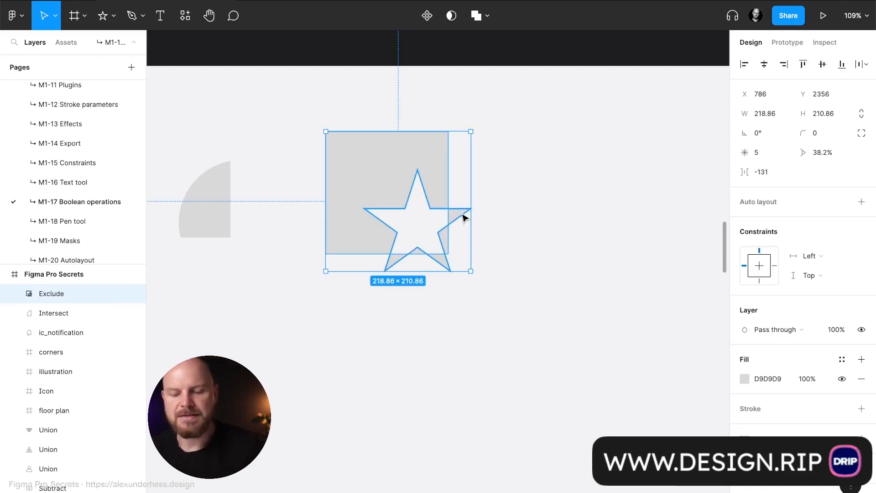
key(ctrl+e)
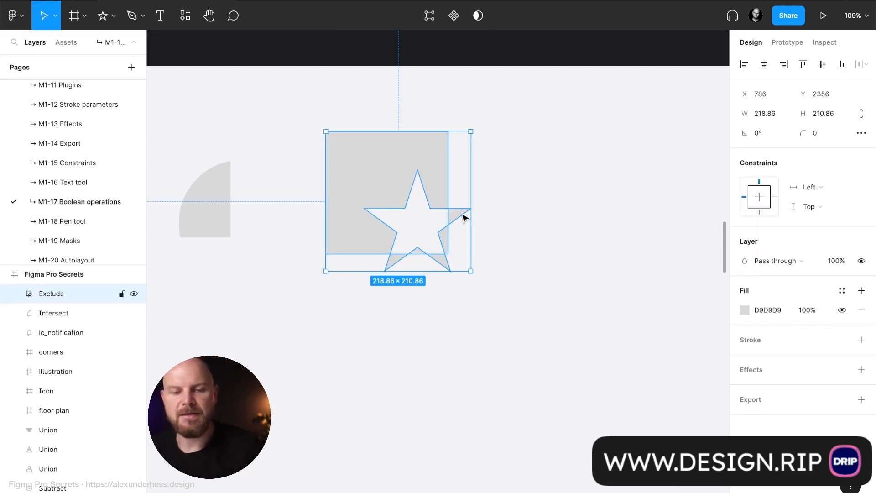
click(483, 170)
click(426, 169)
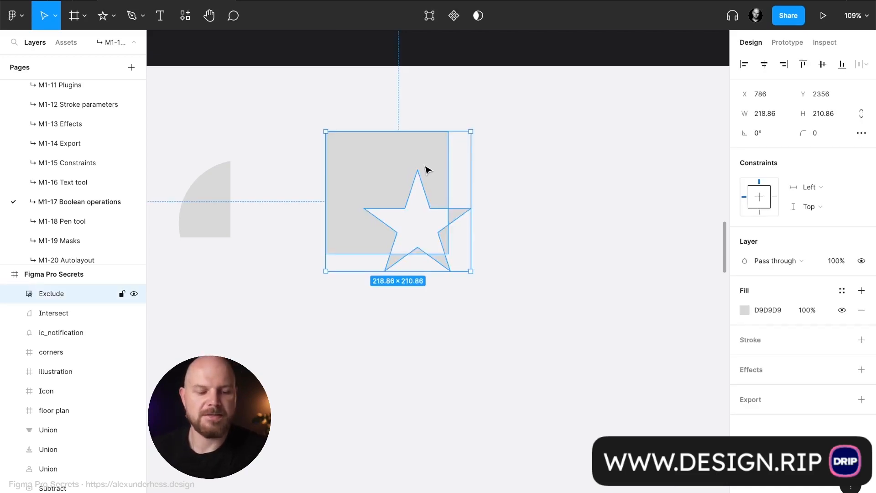
- Edit the vector's points: tuck both lower star tips onto the square's bottom edge and stretch the right tip to about X 1153, Y 2447
double_click(426, 170)
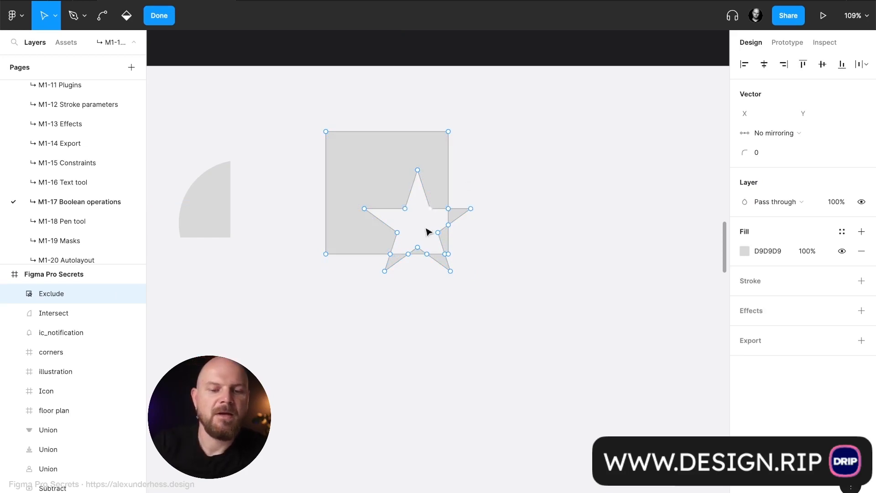
scroll(404, 171, up, 5)
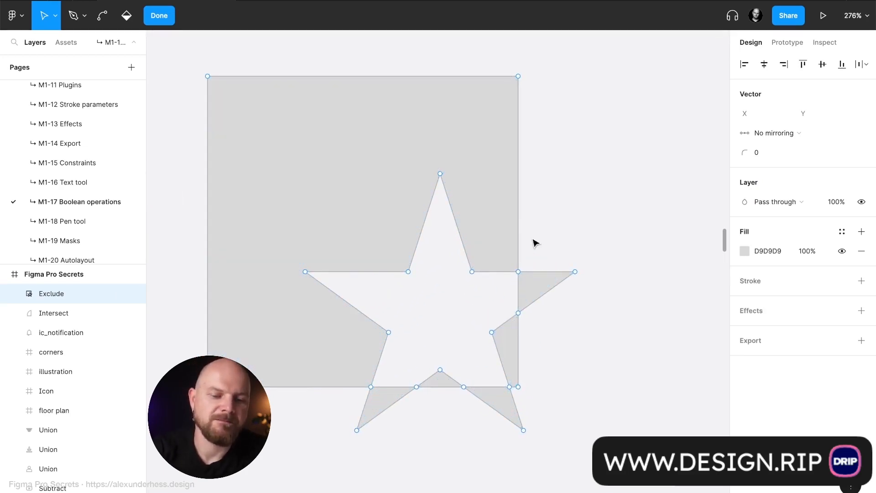
drag(356, 429, 419, 388)
drag(523, 430, 519, 388)
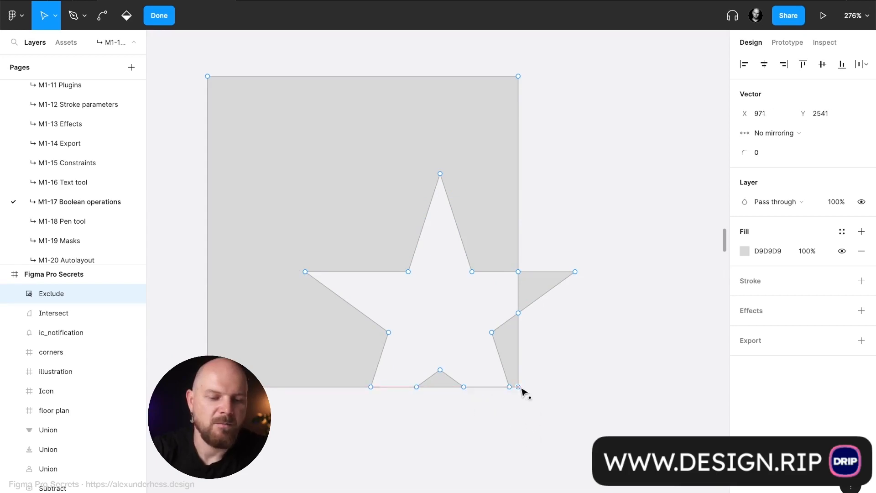
click(576, 272)
drag(576, 274, 653, 235)
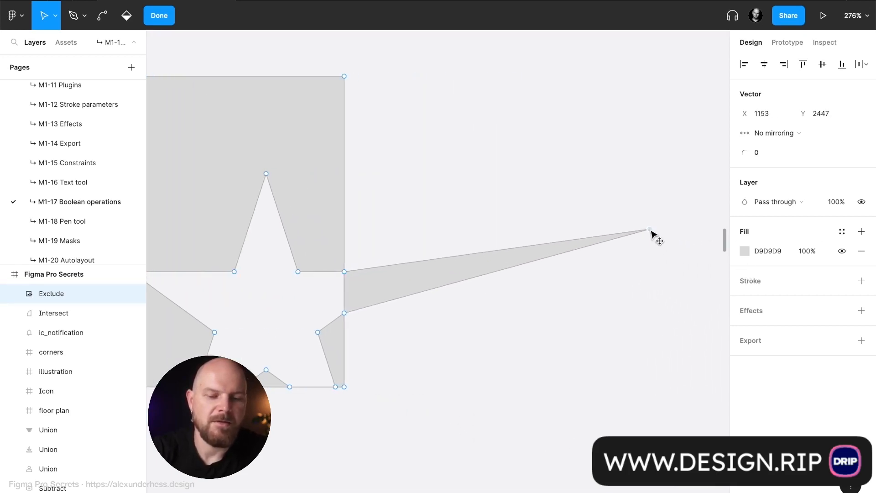
key(Escape)
- Set the flattened square-and-star vector's fill colour to 111111
ctrl+scroll(627, 291, down, 2)
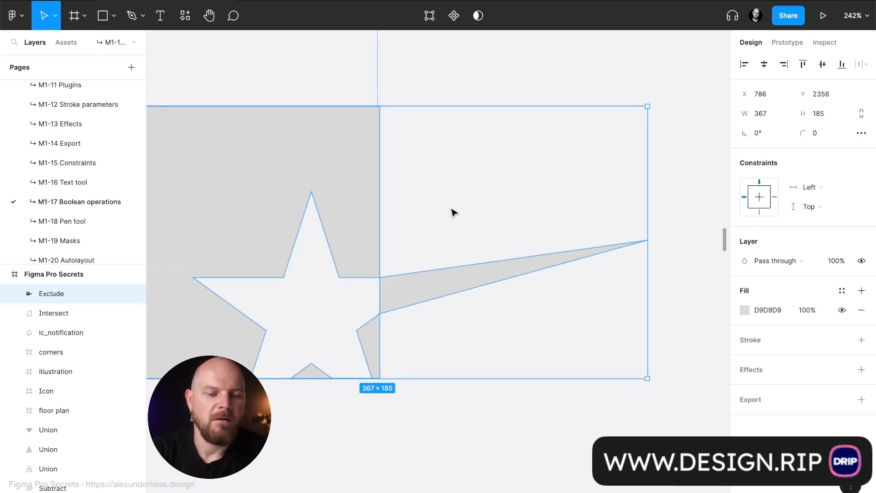
scroll(454, 211, left, 3)
click(767, 314)
text(111111)
key(Return)
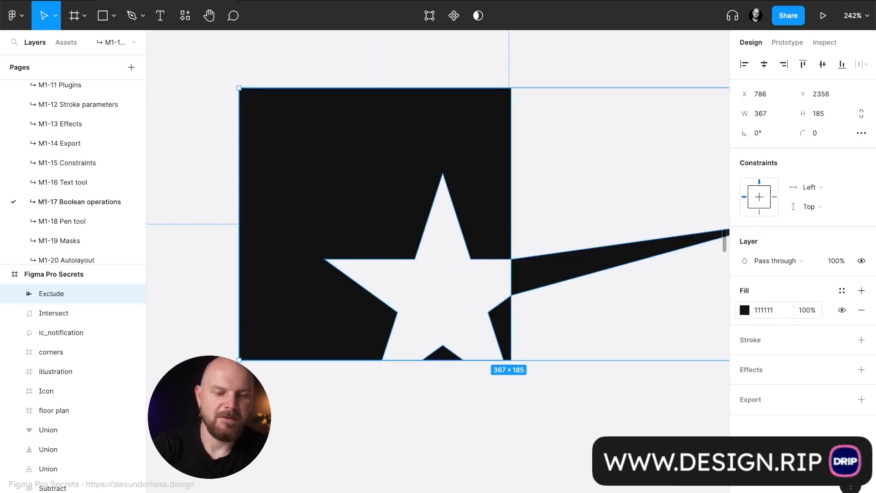
click(615, 395)
ctrl+scroll(611, 401, down, 5)
scroll(611, 401, down, 5)
scroll(611, 401, right, 4)
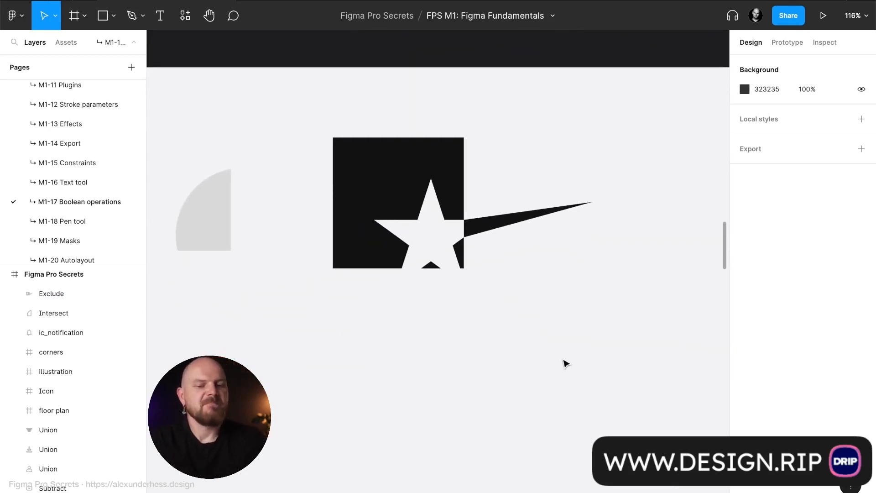
- Stretch the vector's right tip farther out to about X 1307, Y 2472, aligning the spike's top edge horizontally
click(500, 227)
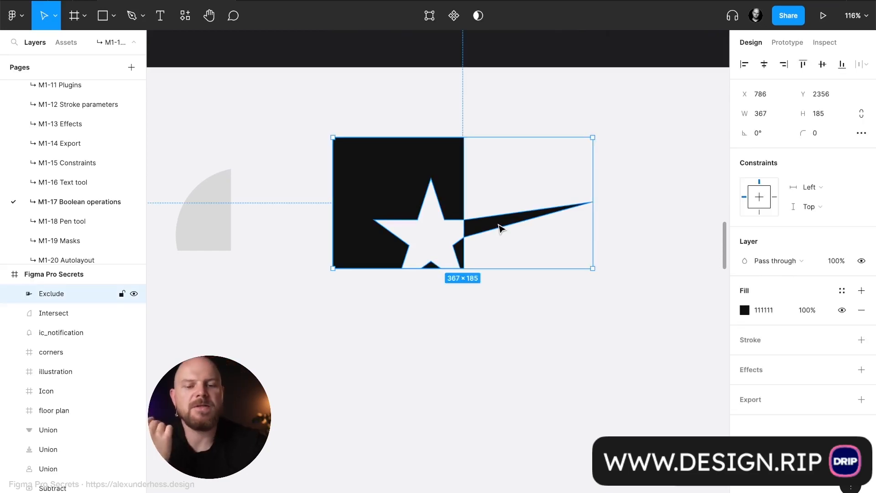
double_click(500, 227)
scroll(500, 226, right, 4)
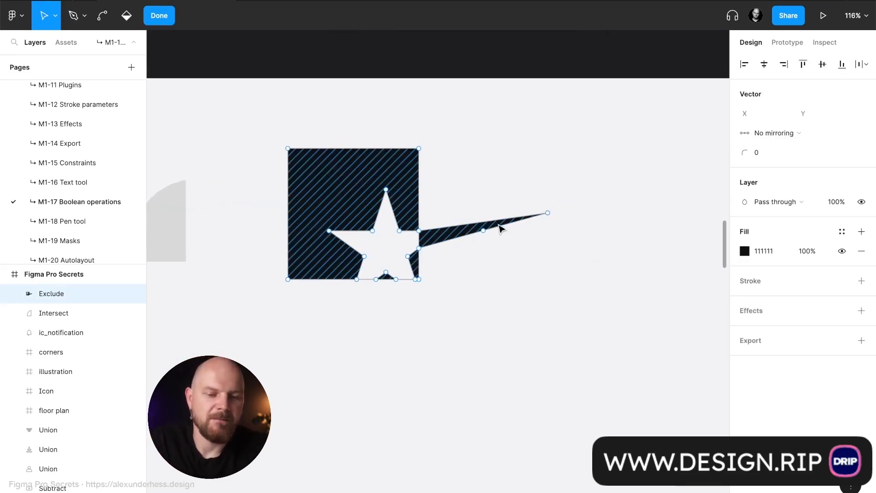
drag(509, 217, 619, 235)
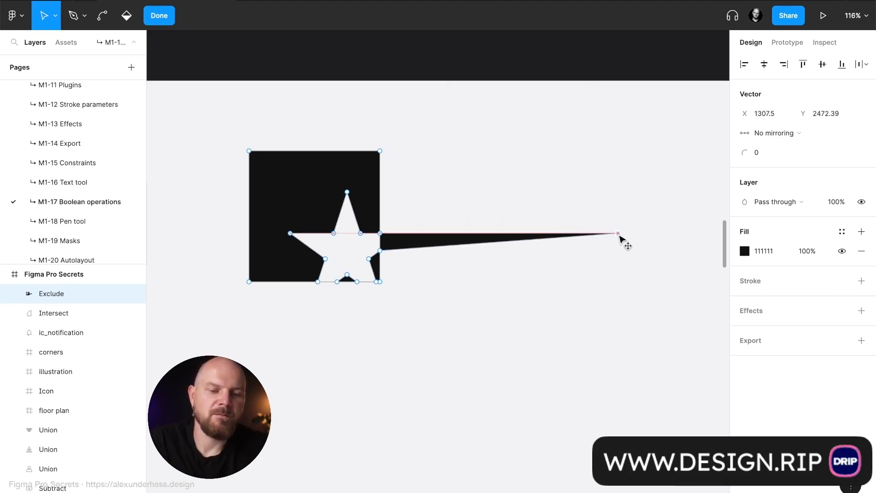
key(Escape)
key(Escape)
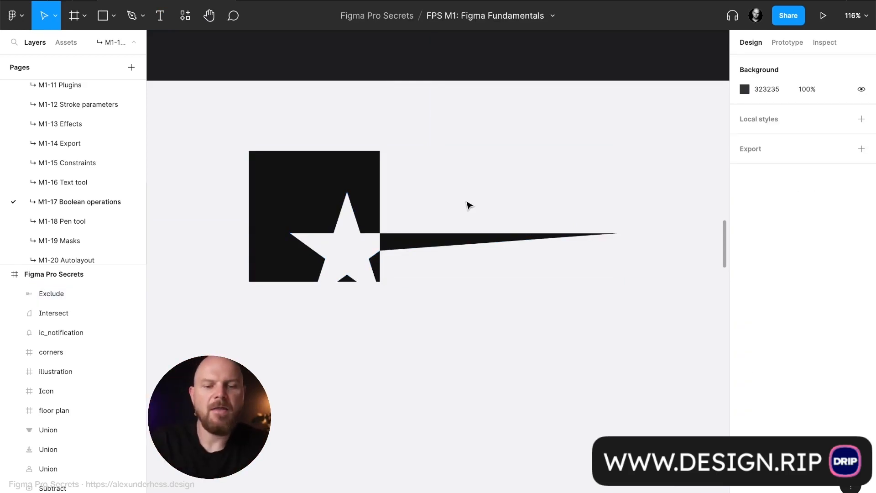
- Add the text "Logo" above the spike and position it beside the square at about X 994, Y 2384
key(t)
click(407, 190)
text(Logo)
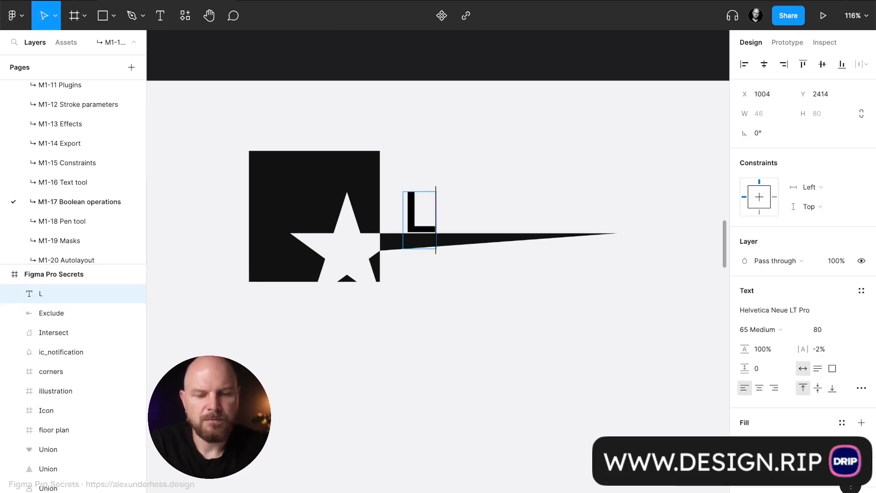
key(Escape)
drag(498, 203, 491, 181)
- Replace the text above the spike with "Name"
key(Return)
key(Right)
key(BackSpace)
key(BackSpace)
key(BackSpace)
key(BackSpace)
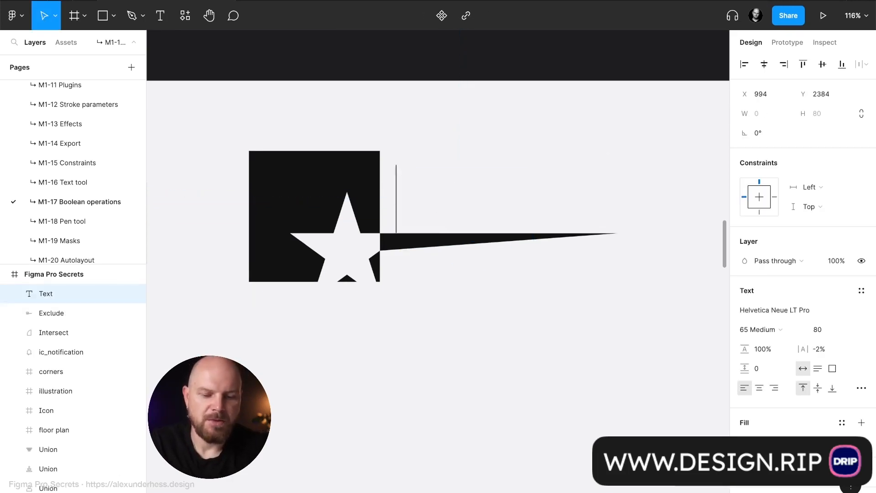
text(Name)
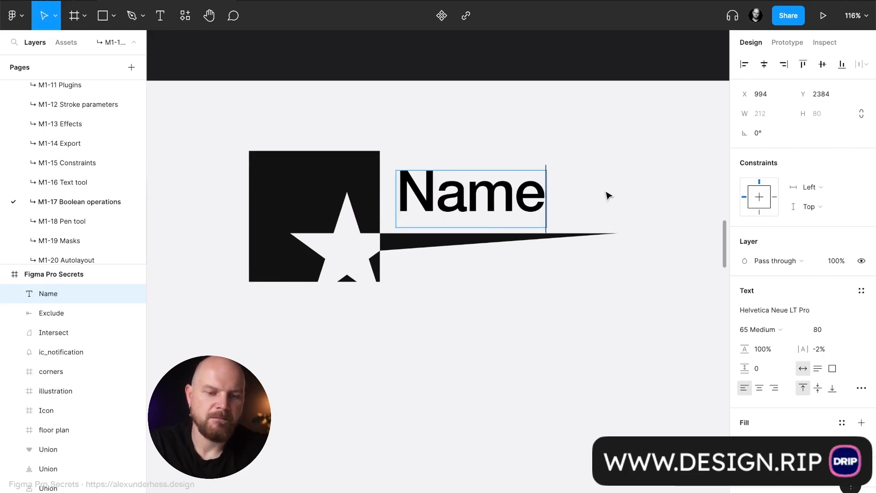
key(Escape)
- Nudge the "Name" text slightly right and down toward the spike and deselect it
drag(510, 202, 518, 206)
ctrl+scroll(560, 200, down, 5)
click(630, 191)
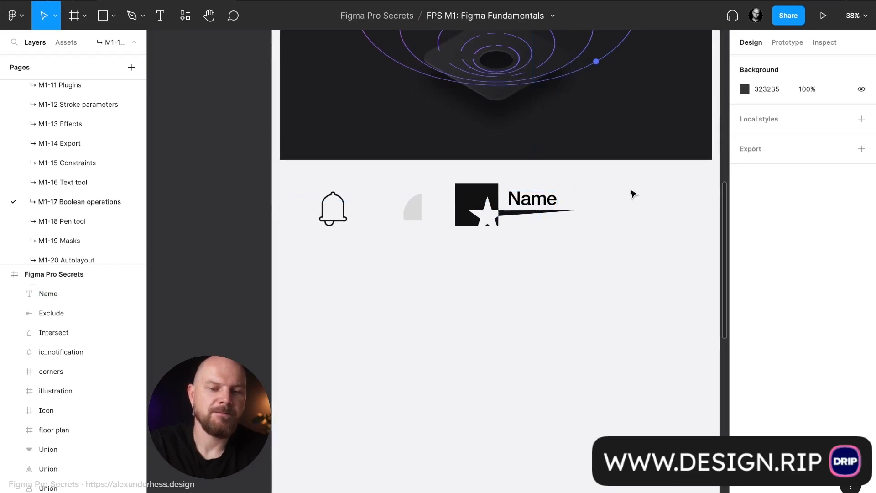
ctrl+scroll(630, 191, up, 3)
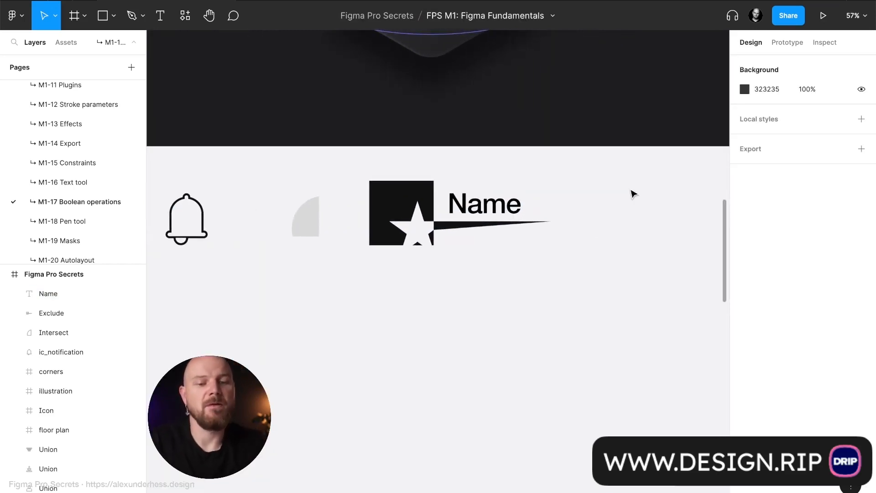
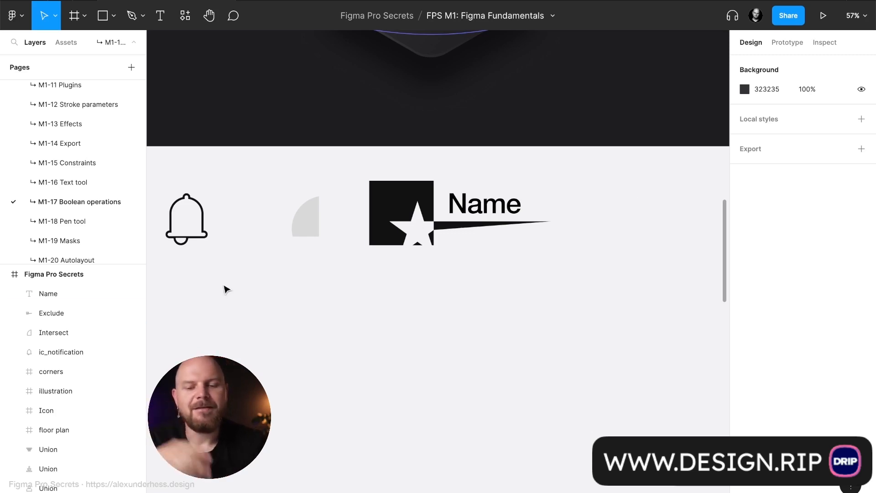
- Draw two overlapping rectangles below the logo, about 162 × 165 and about 342 × 209
key(r)
drag(279, 320, 336, 377)
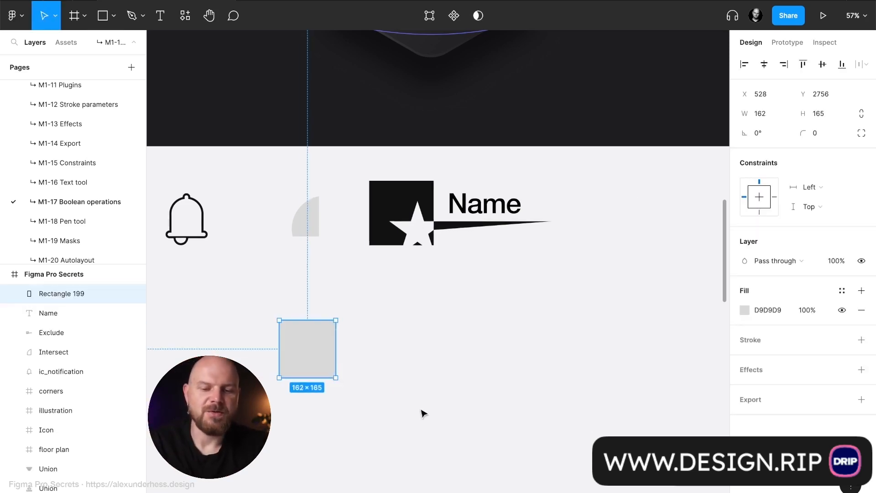
key(r)
drag(441, 422, 322, 349)
shift+click(307, 338)
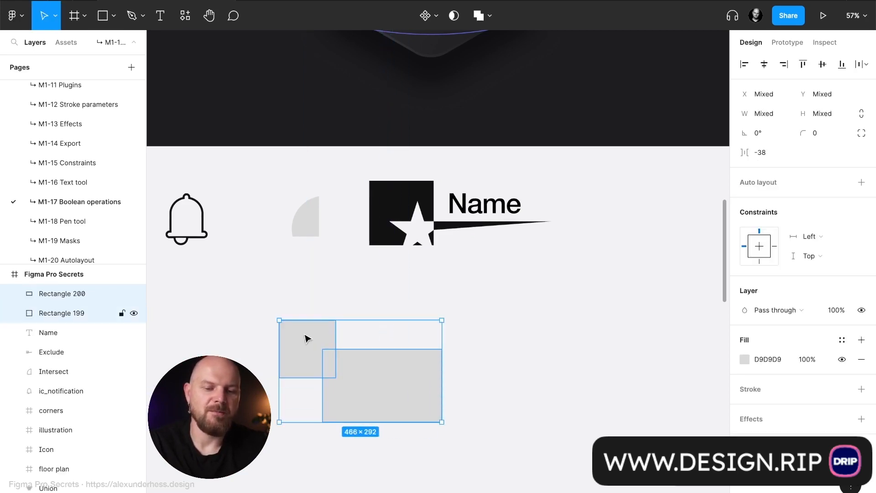
click(490, 18)
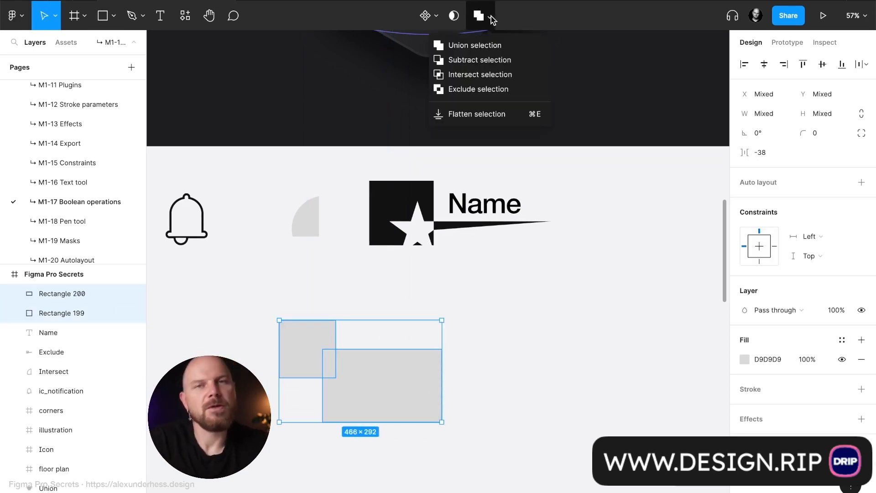
click(516, 385)
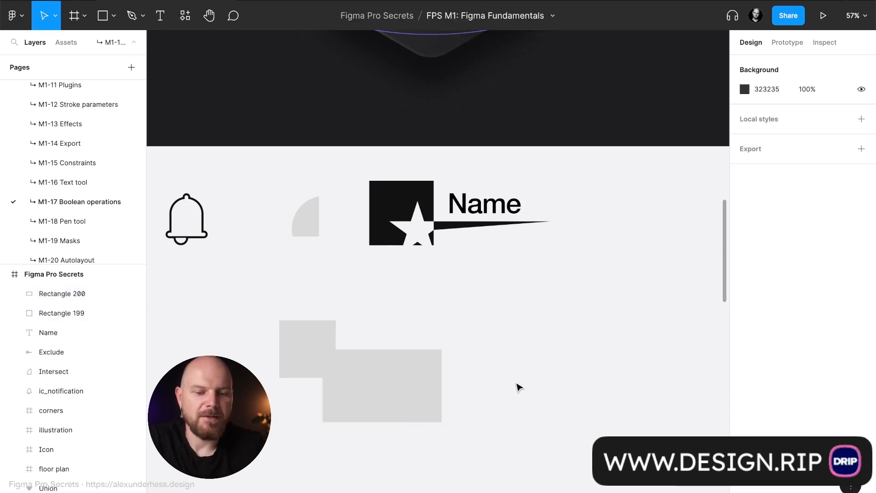
- Add the text "Have a text" just above the larger grey rectangle, at about X 921, Y 2709
click(404, 385)
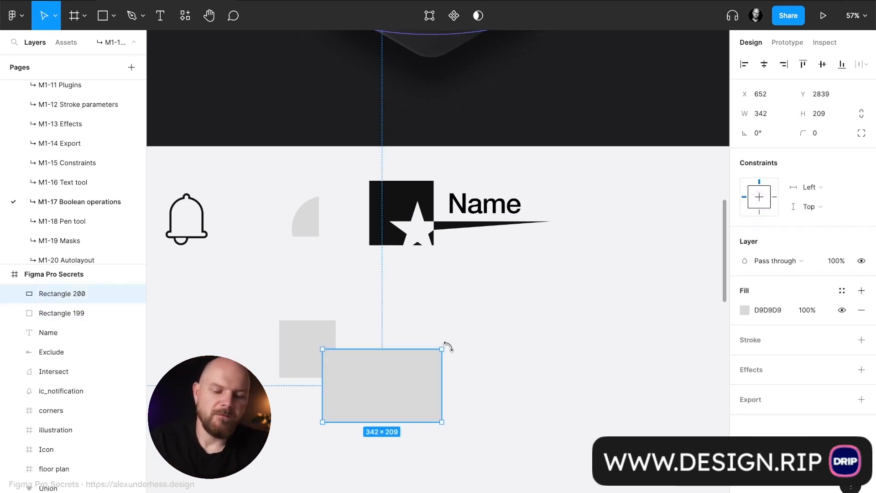
key(t)
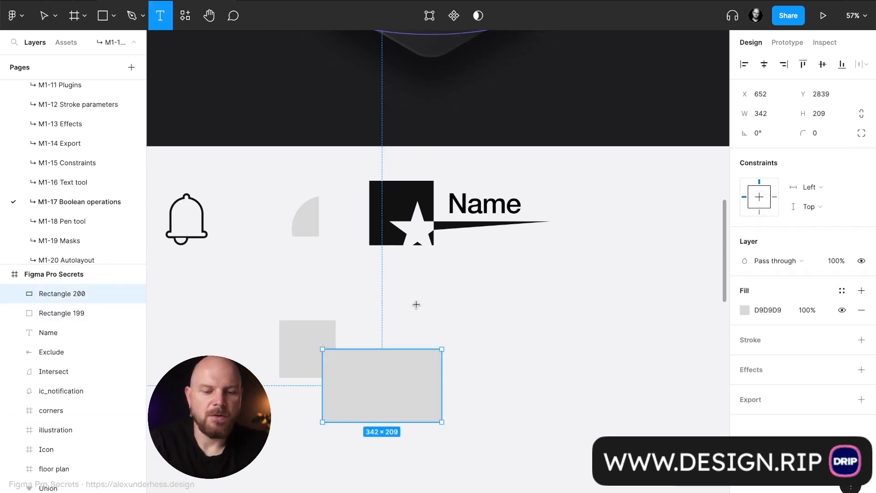
click(415, 302)
text(Ha)
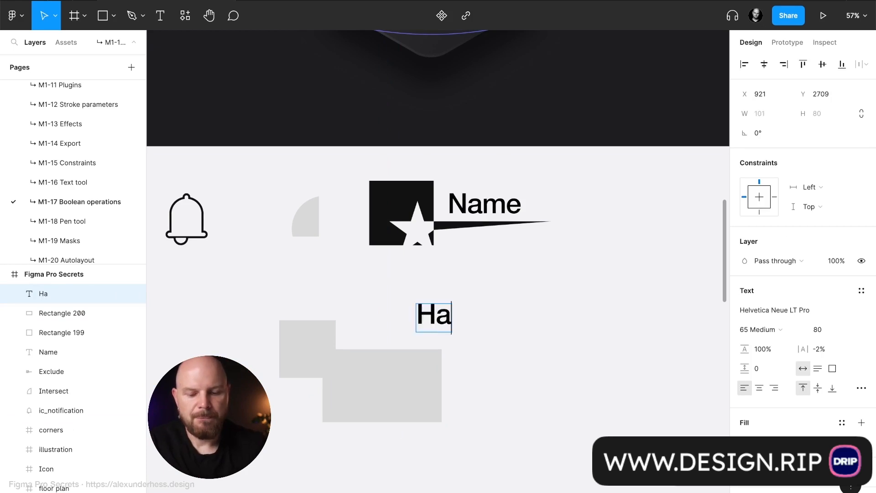
text(ve a text)
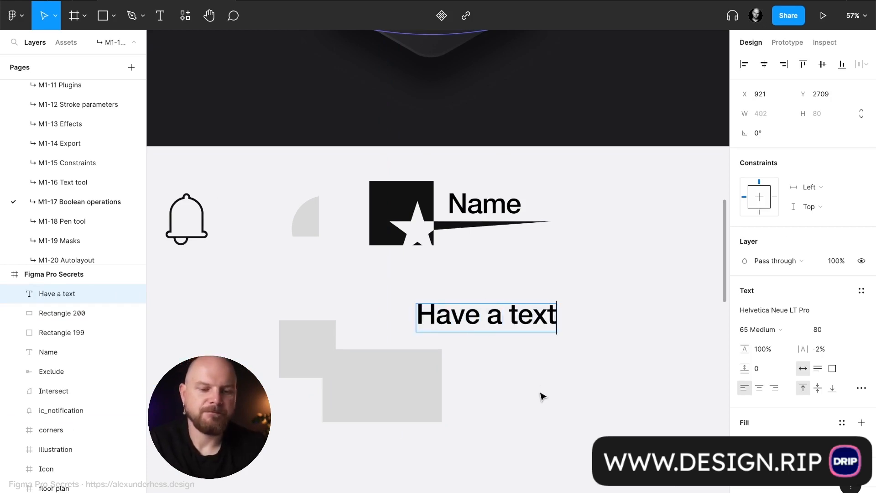
- Move the larger rectangle to about X 1062, Y 2749 so it overlaps the text, and exclude the two
drag(404, 381, 545, 350)
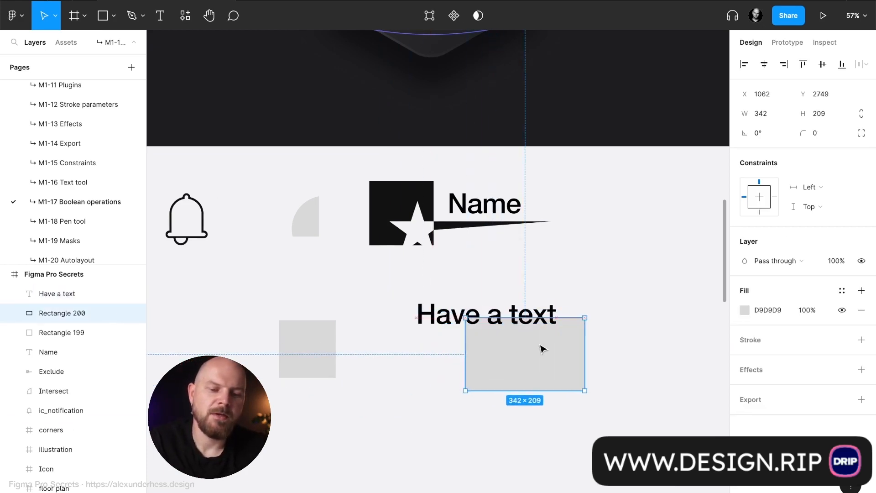
shift+click(442, 324)
click(489, 17)
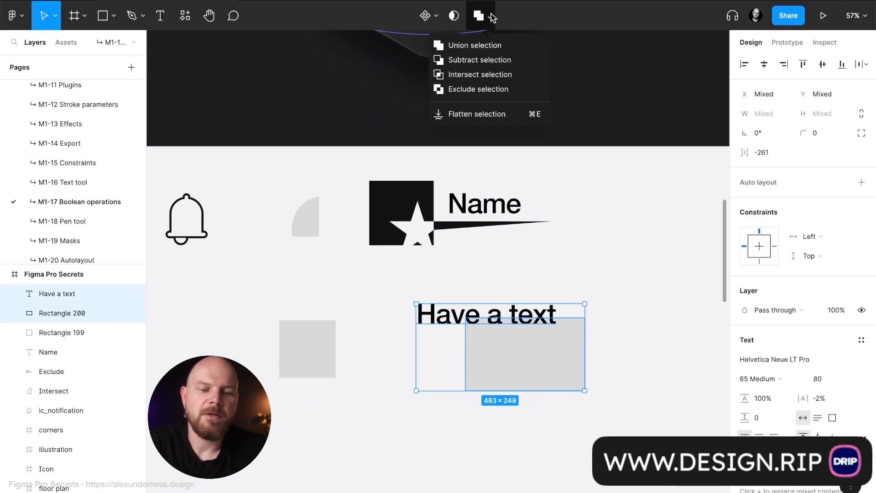
click(511, 90)
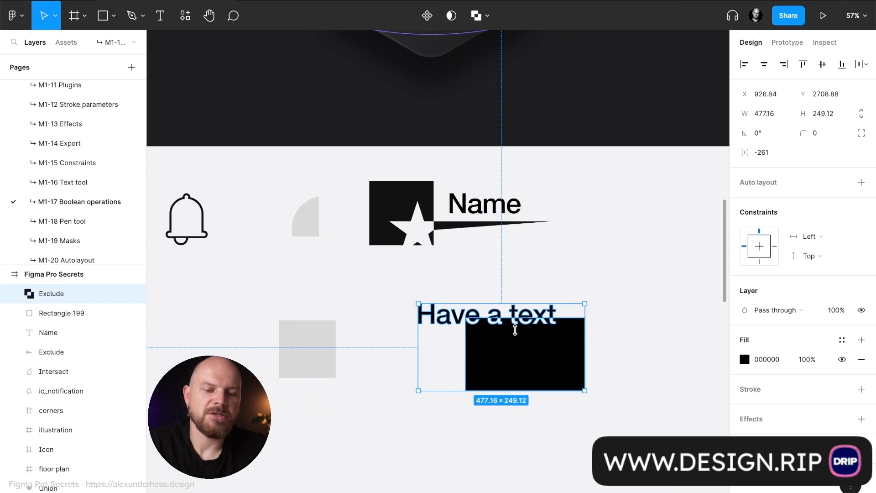
click(588, 286)
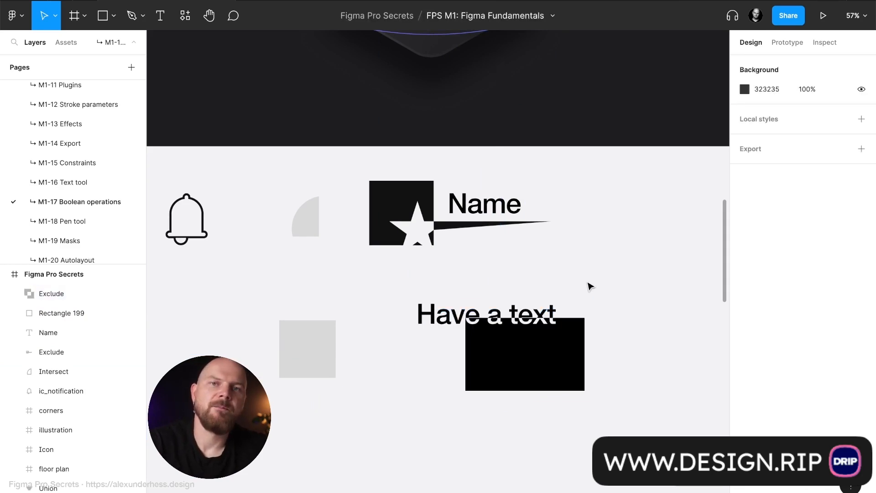
- Move the text within the excluded group down to the rectangle's lower edge, at about X 960, Y 2901
click(461, 321)
click(461, 321)
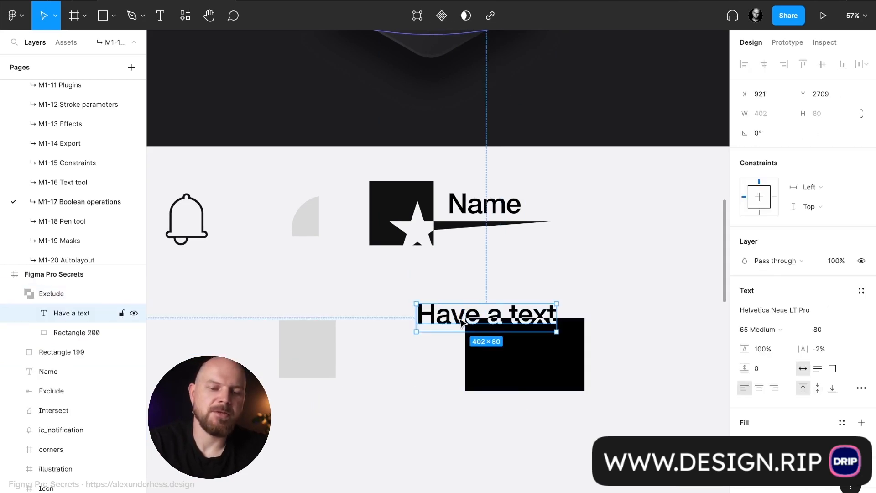
drag(460, 321, 475, 388)
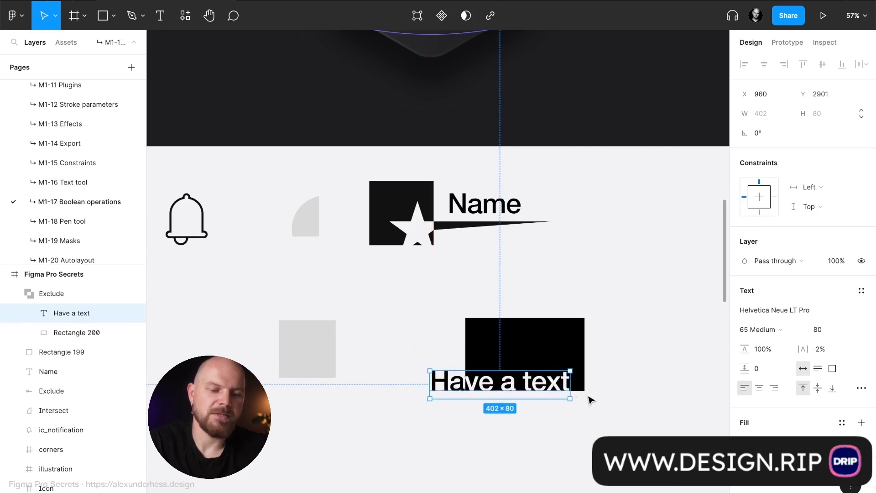
click(589, 400)
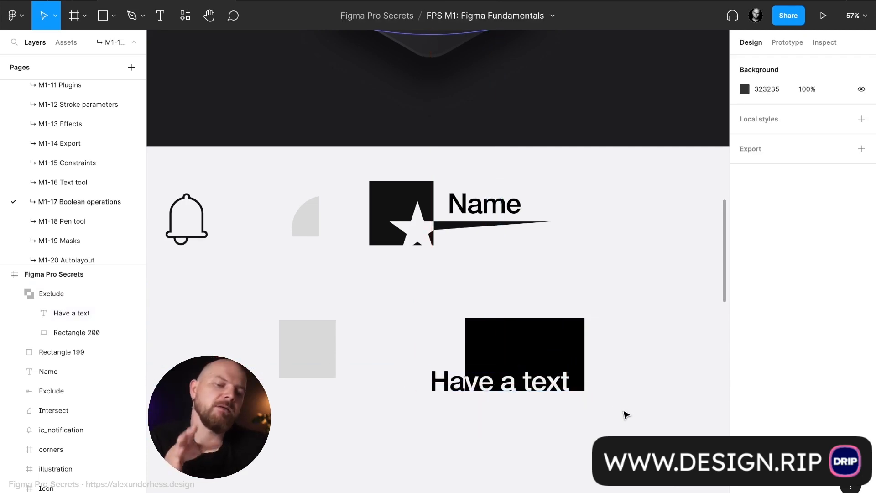
- Replace the text inside the excluded group with "You can even change the text"
double_click(549, 385)
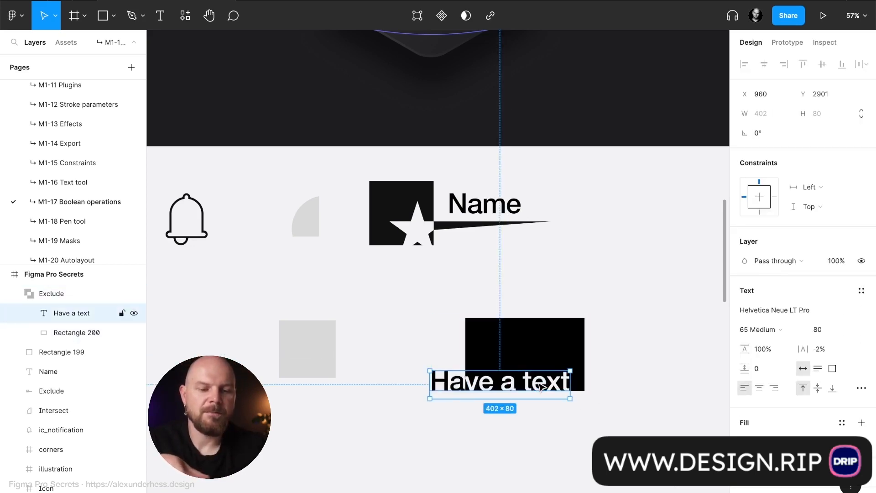
double_click(541, 387)
text(You c)
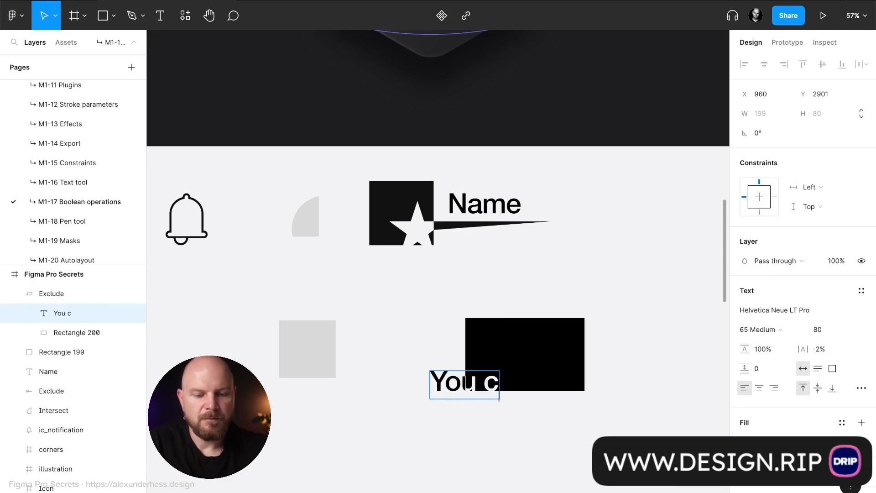
text(an even )
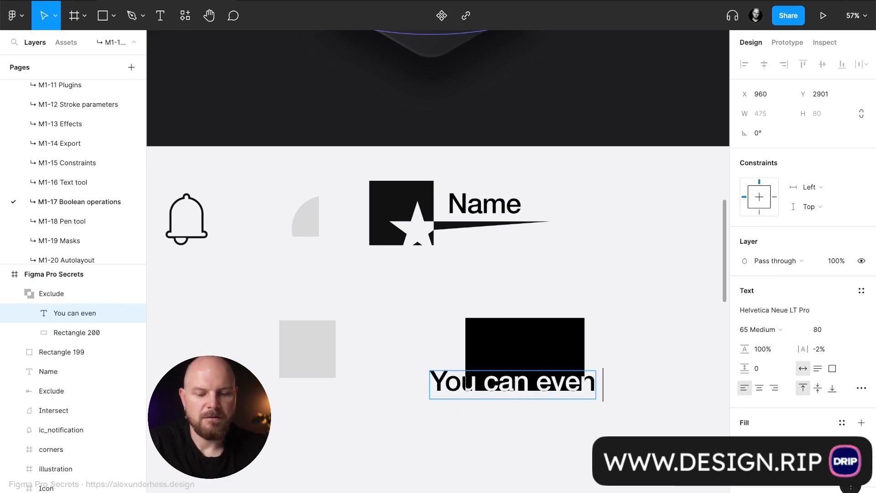
text(change the)
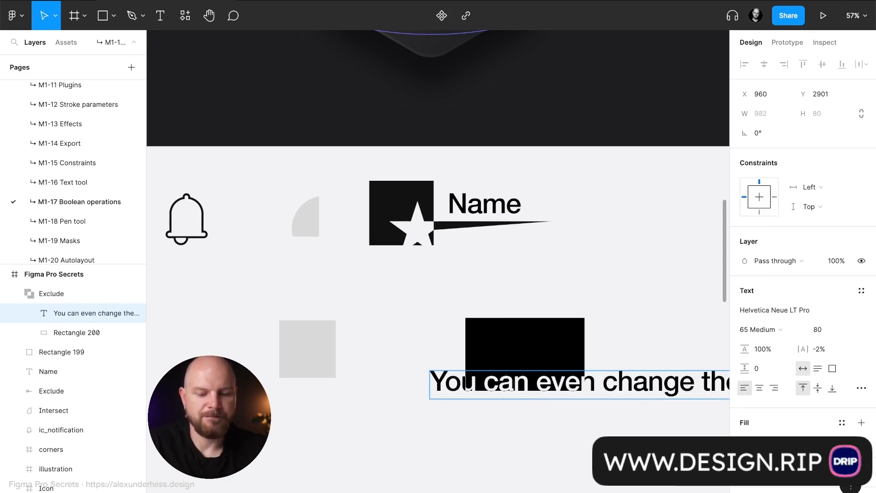
key(Escape)
- Narrow the text box inside the excluded group to about 486 wide so the sentence wraps onto three lines
scroll(666, 397, right, 3)
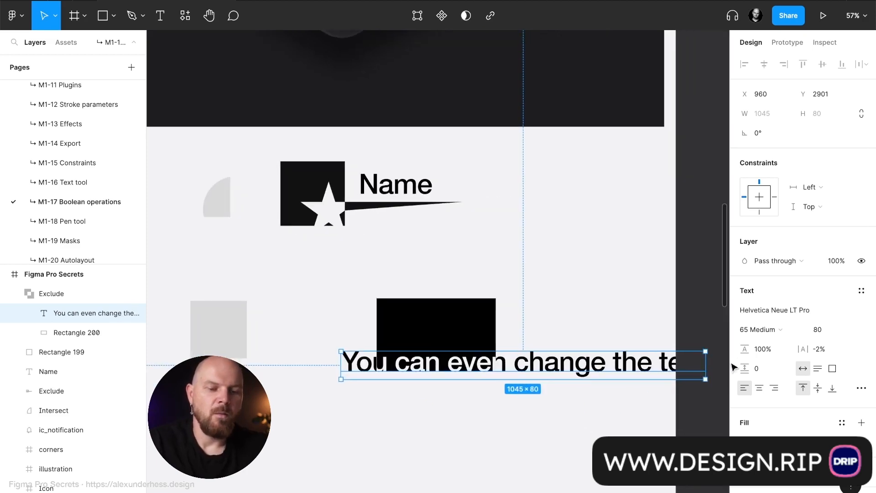
drag(704, 361, 510, 367)
double_click(371, 418)
text(text)
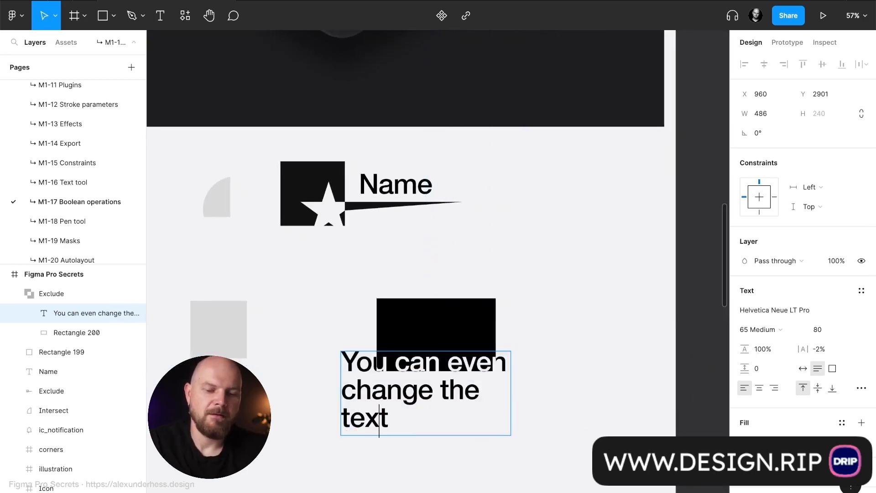
key(Escape)
click(412, 453)
- Tighten the text's line height and position it over the black rectangle, with its line ends extending past the rectangle's right edge
click(396, 401)
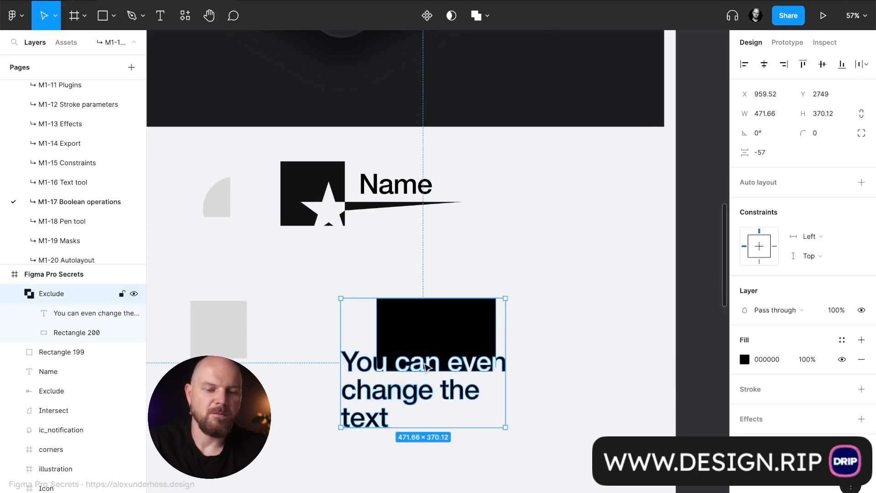
double_click(400, 393)
drag(399, 391, 447, 334)
drag(750, 353, 708, 354)
drag(479, 314, 474, 327)
click(491, 278)
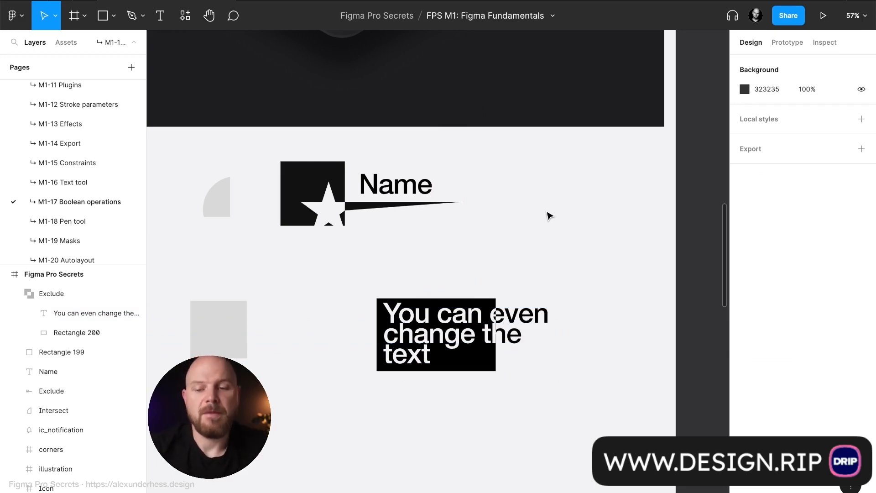
- Flatten the excluded text and rectangle into a single vector and view its points in vector editing
click(25, 295)
click(16, 294)
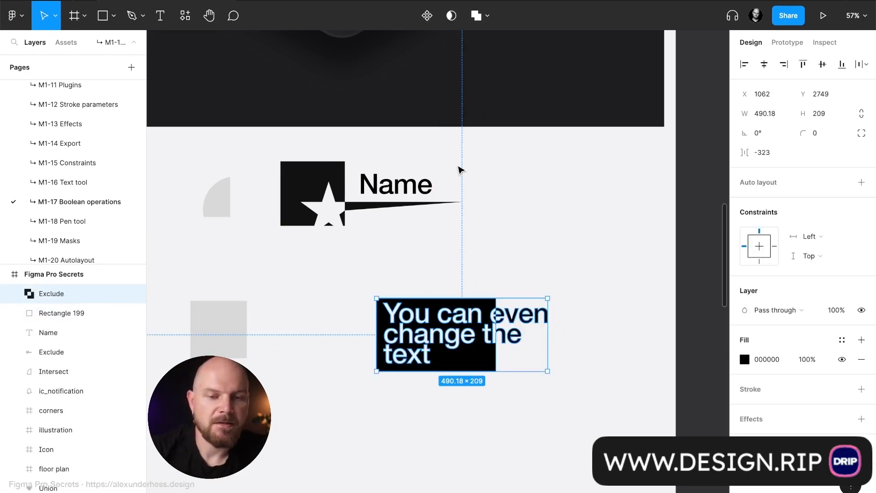
key(ctrl+e)
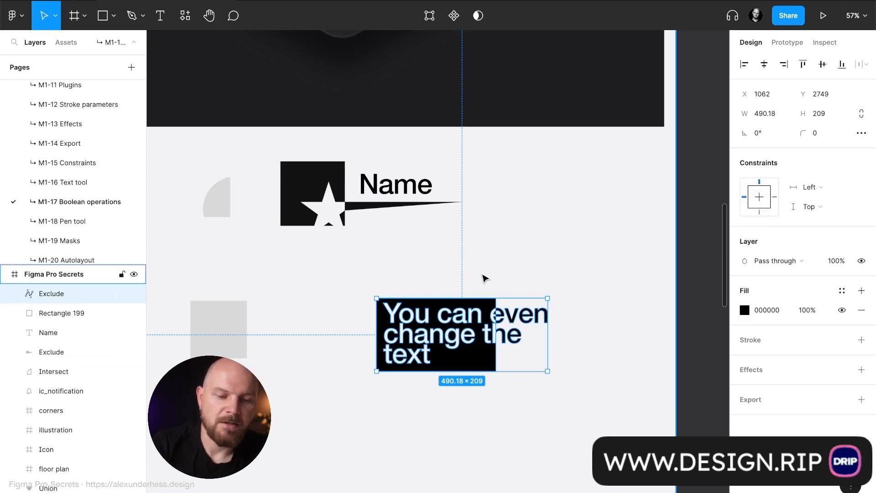
double_click(496, 344)
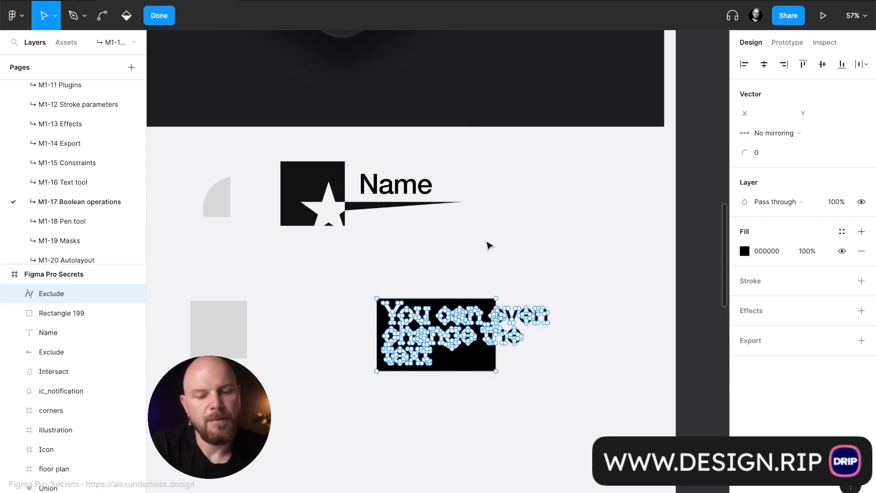
key(Escape)
key(Escape)
- Examine the flattened text shape's outlines up close, its layer entry and its vector points
click(456, 338)
scroll(453, 338, up, 5)
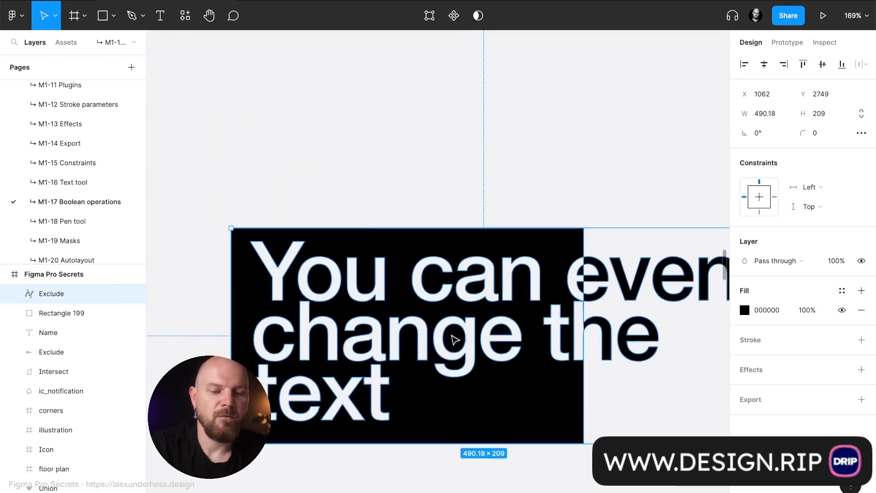
click(446, 235)
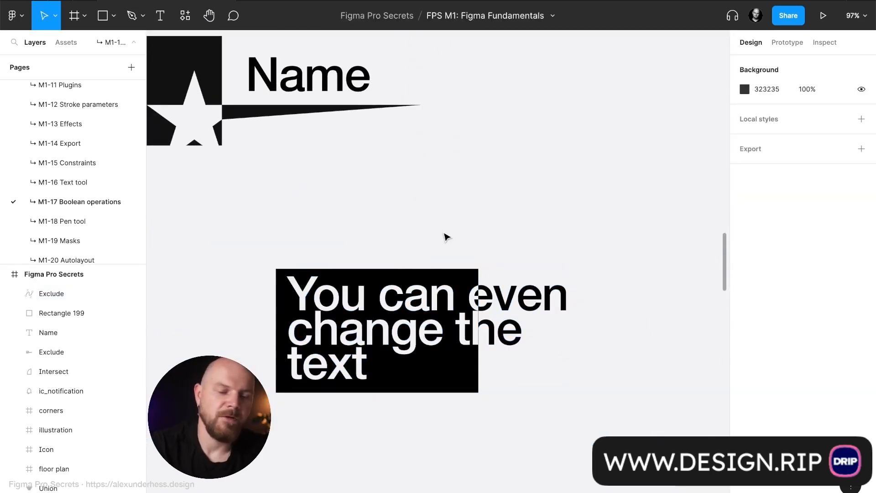
scroll(436, 225, down, 5)
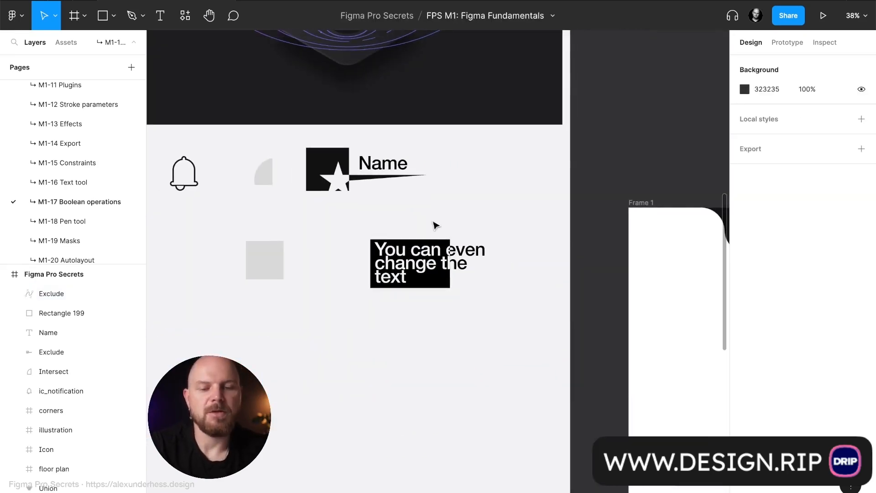
click(415, 263)
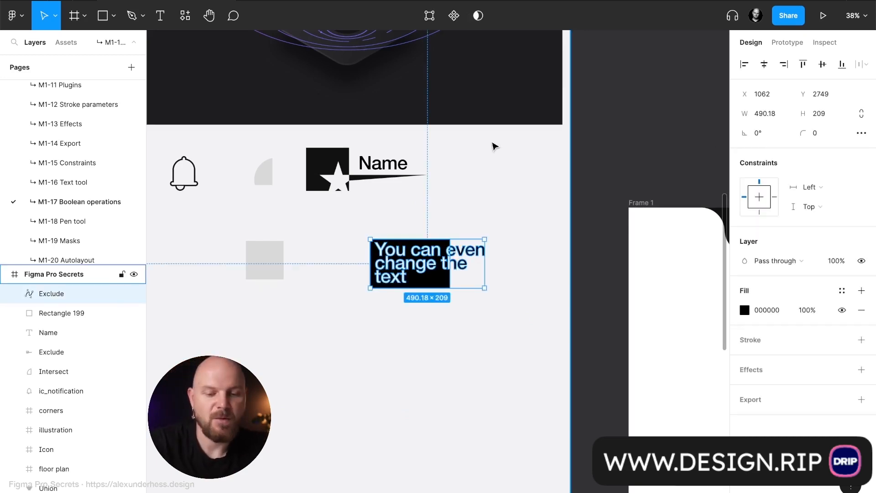
click(492, 142)
click(401, 260)
click(157, 304)
click(133, 295)
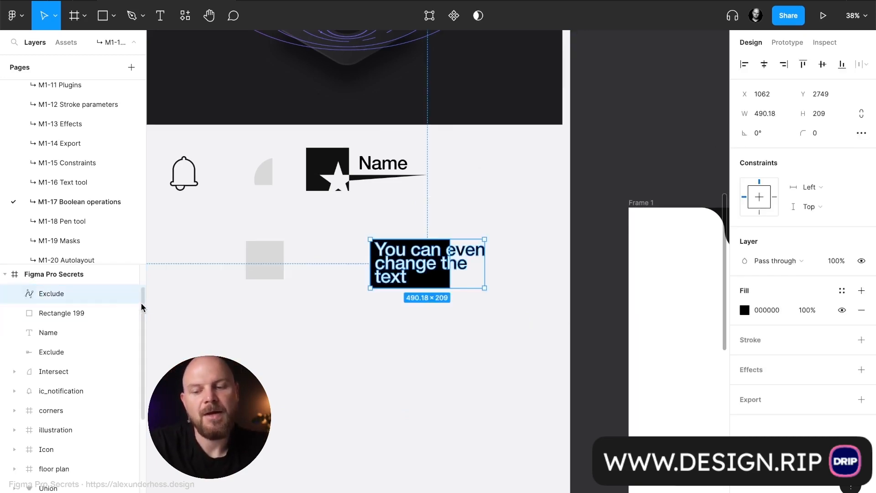
key(Return)
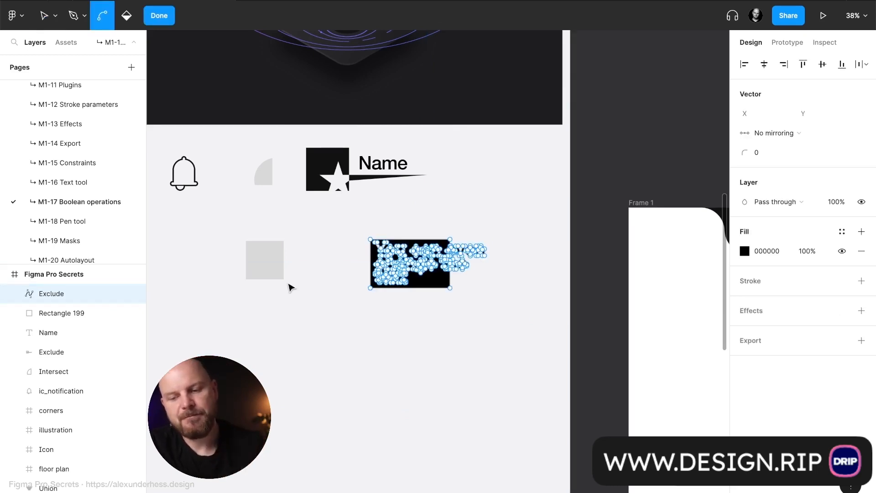
key(Escape)
- Undo the flattening and duplicate the excluded text group directly below the original, at about X 1062, Y 3028
click(487, 16)
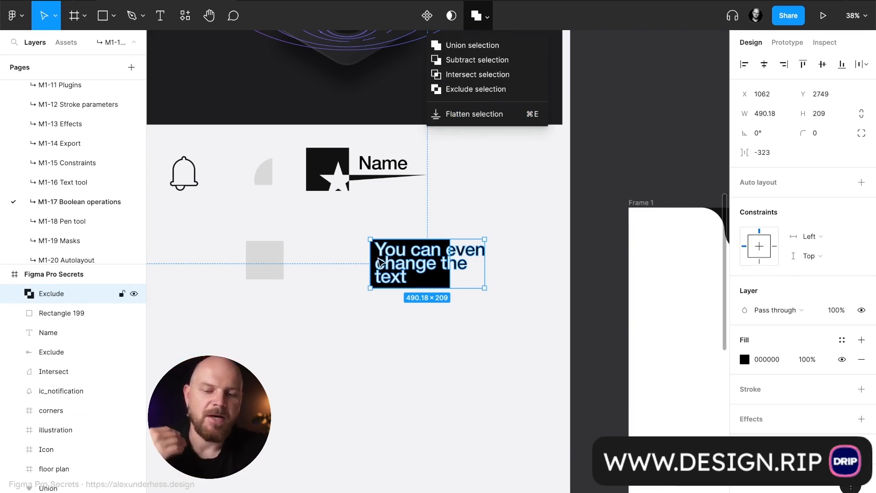
click(403, 327)
click(417, 269)
drag(430, 276, 431, 332)
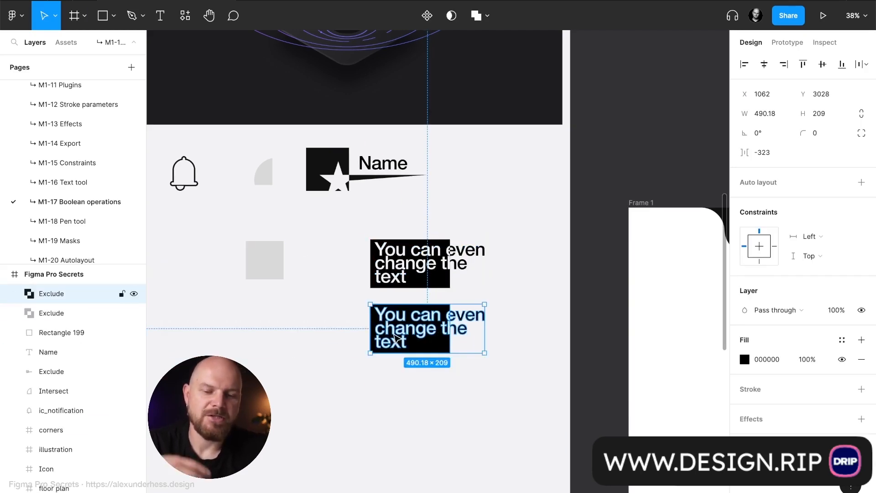
- Flatten the lower copy of the excluded text and rectangle into a single vector
click(487, 17)
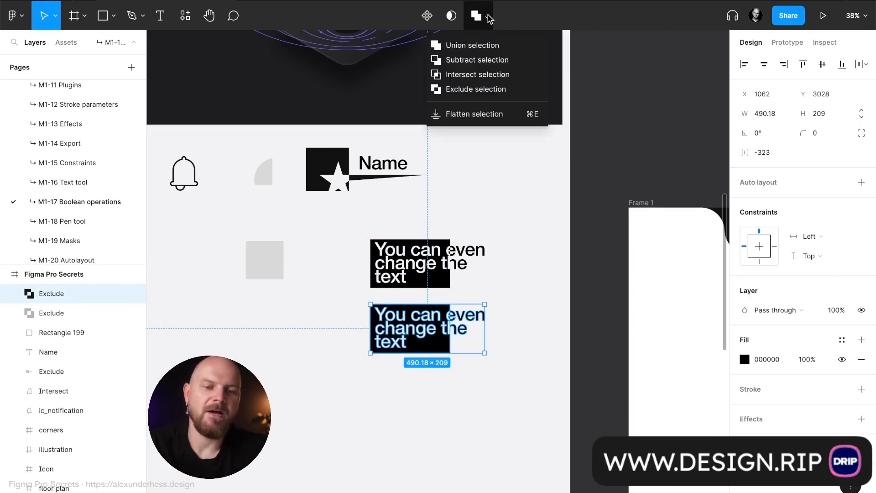
click(487, 114)
scroll(434, 355, up, 5)
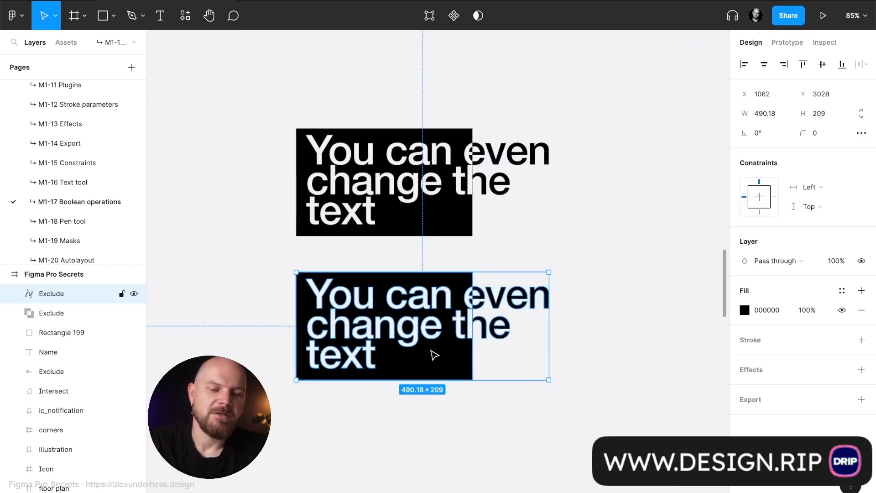
click(546, 252)
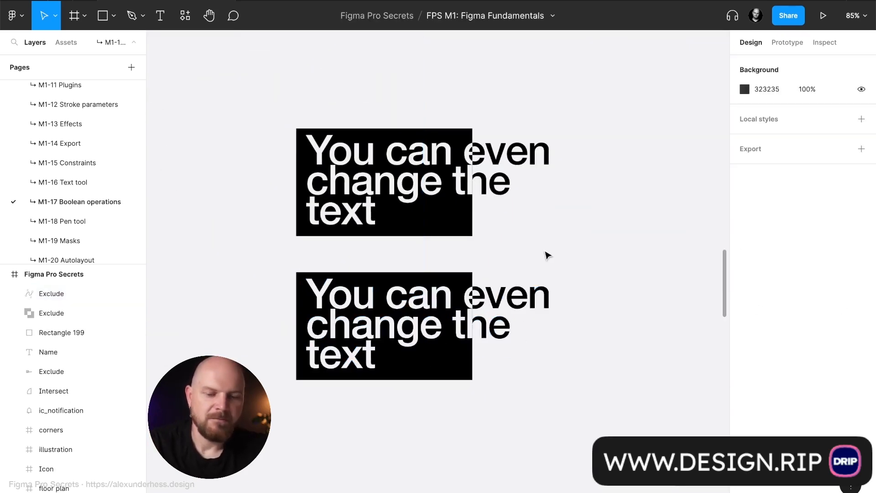
- Replace the upper exclude group's text with "Name" and move it down to the black rectangle's bottom edge
double_click(441, 180)
key(Return)
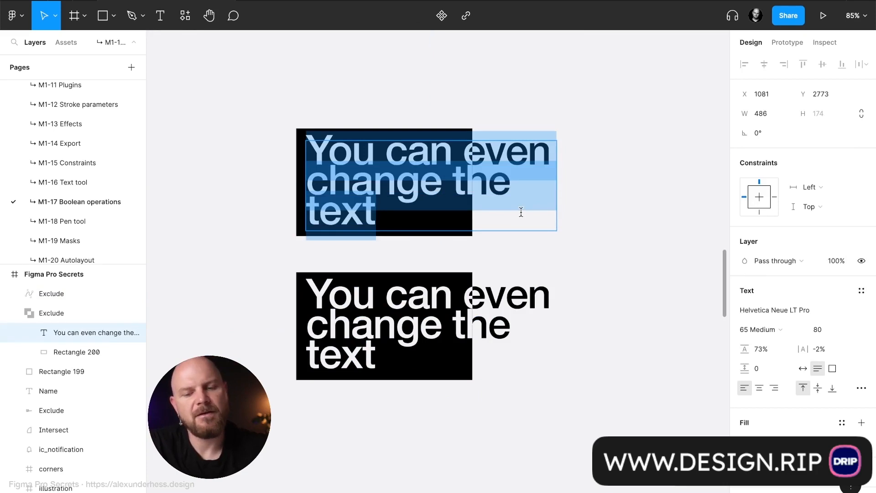
text(Name)
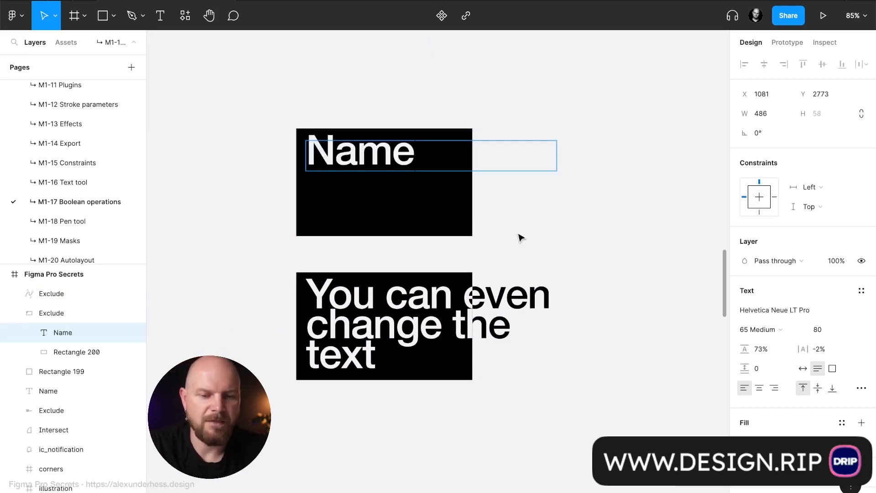
key(Escape)
drag(367, 156, 371, 226)
key(Escape)
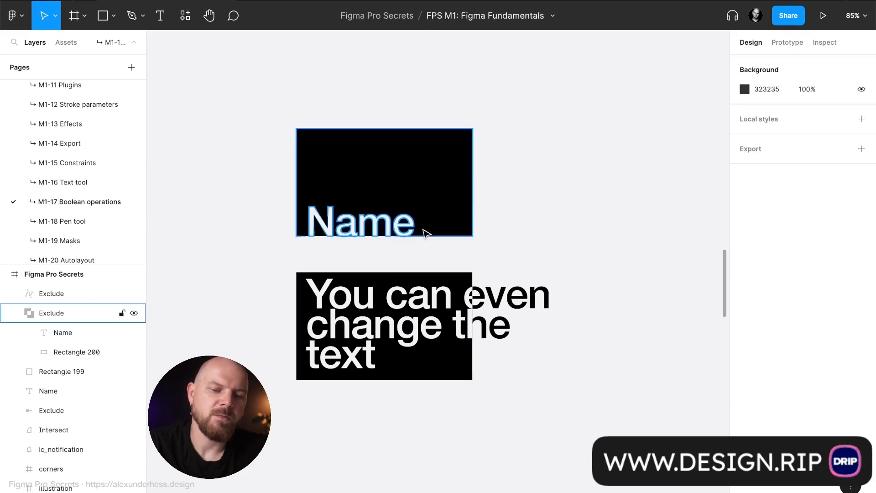
- Set the font size of the Name text in the exclude group to 100 and its resizing to auto width
scroll(424, 231, down, 5)
click(404, 230)
scroll(404, 230, up, 5)
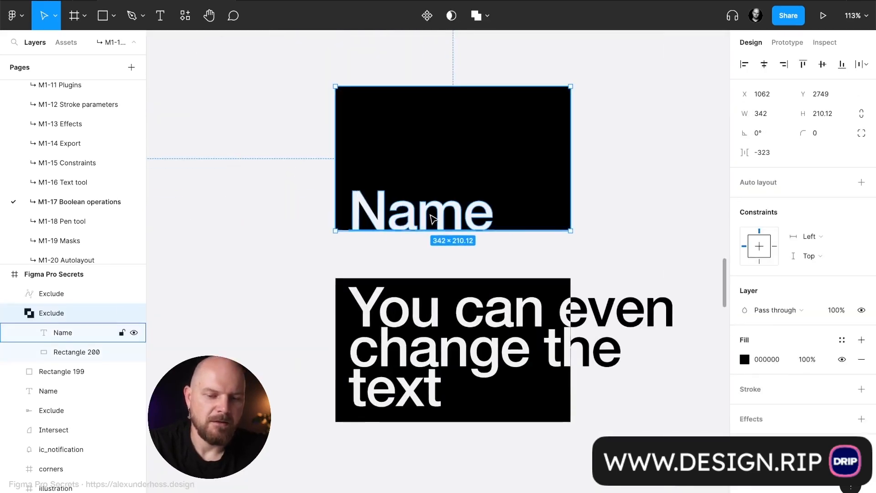
click(68, 332)
click(826, 330)
text(100)
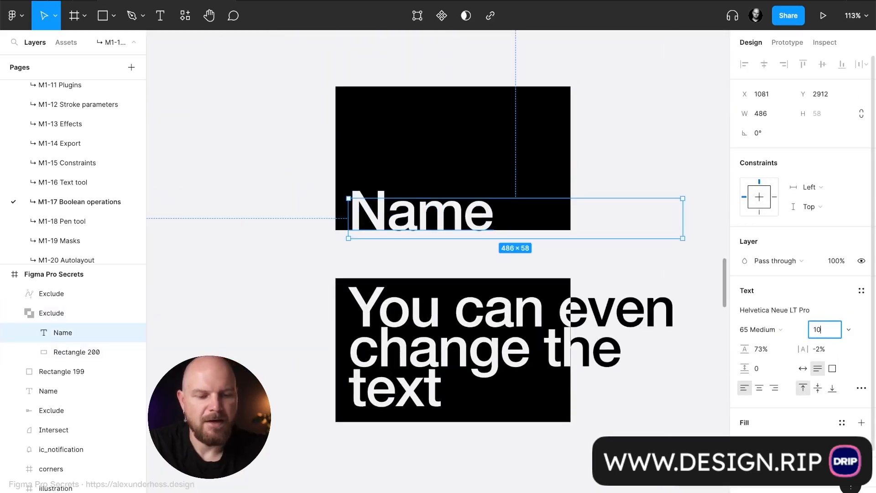
key(Return)
click(802, 368)
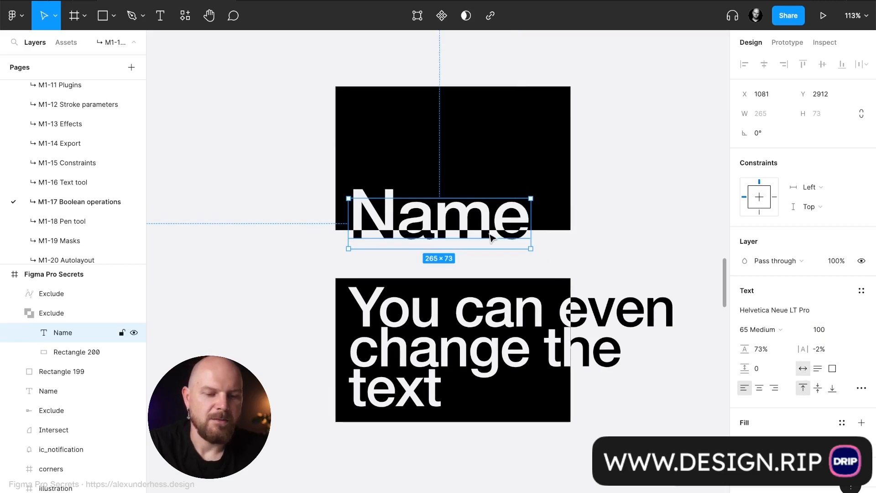
- Reposition the Name text to Y 2900 so its rounded letters slightly cut through the rectangle's bottom edge
drag(492, 236, 489, 226)
click(581, 224)
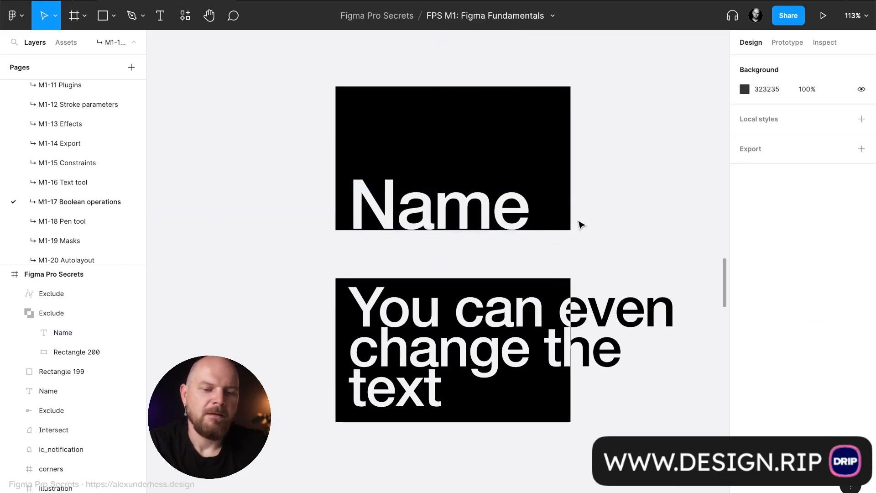
scroll(487, 220, up, 5)
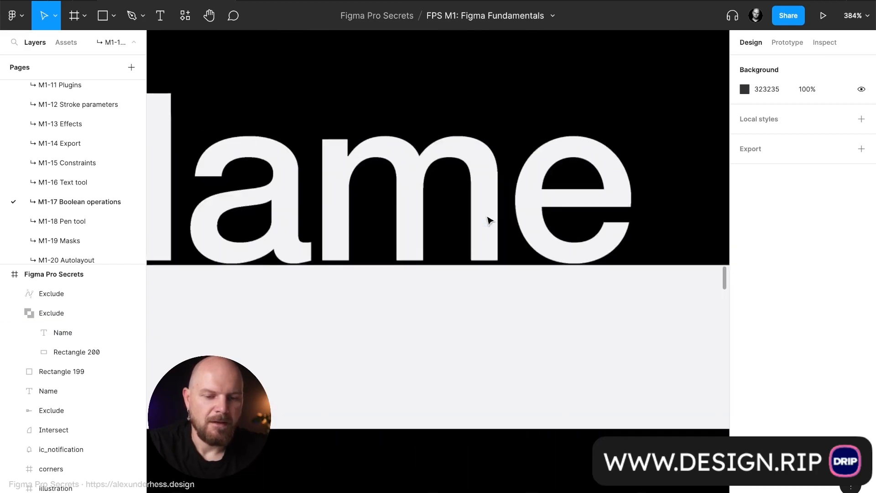
click(487, 241)
key(Down)
key(Down)
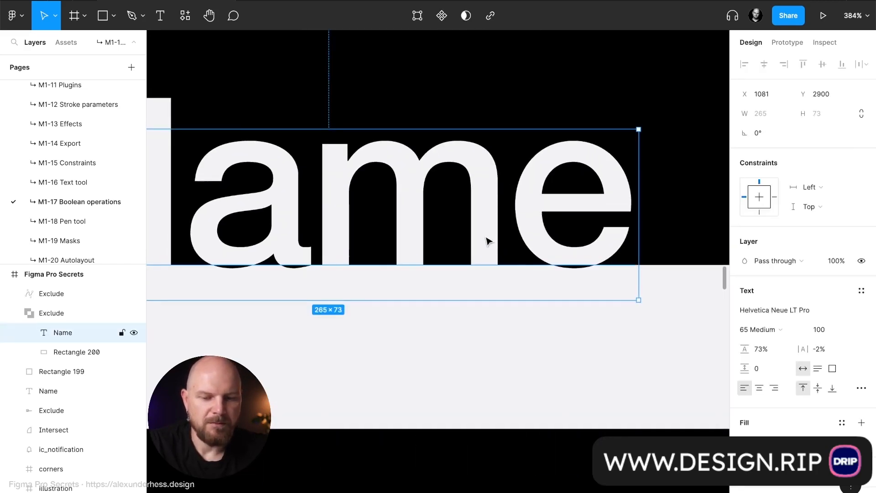
click(407, 363)
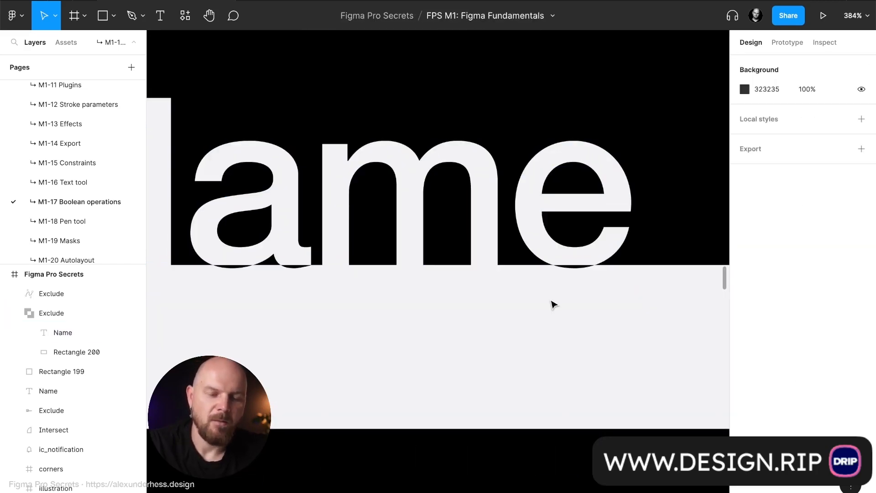
- Duplicate the Name exclude group below the flattened text, at about X 1047, Y 3358, and flatten the copy
scroll(553, 304, down, 6)
scroll(503, 273, right, 3)
scroll(503, 273, down, 2)
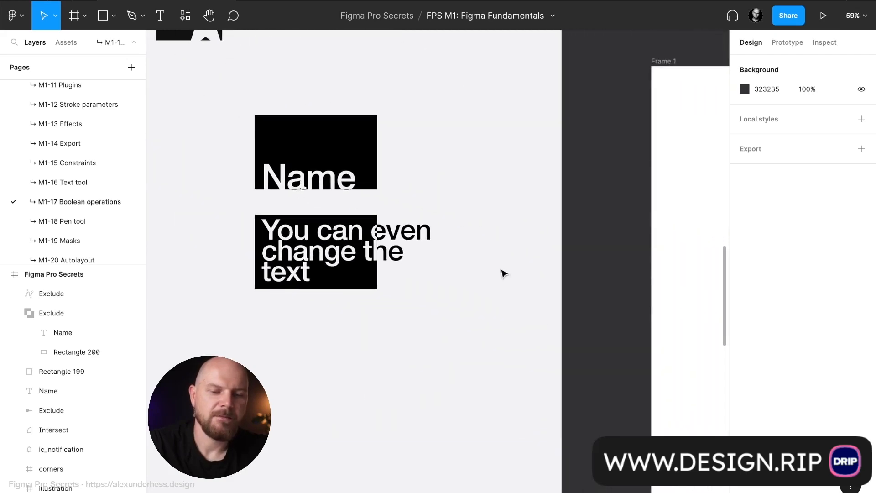
scroll(503, 273, left, 3)
click(475, 166)
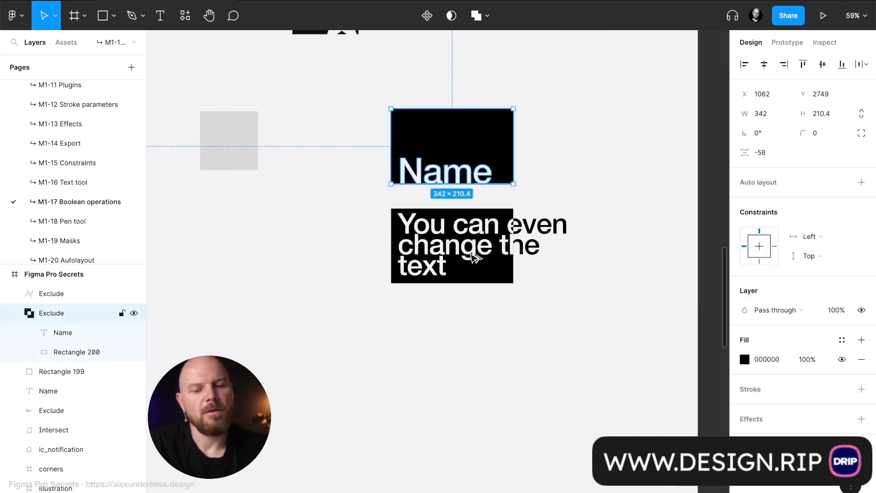
drag(475, 258, 466, 362)
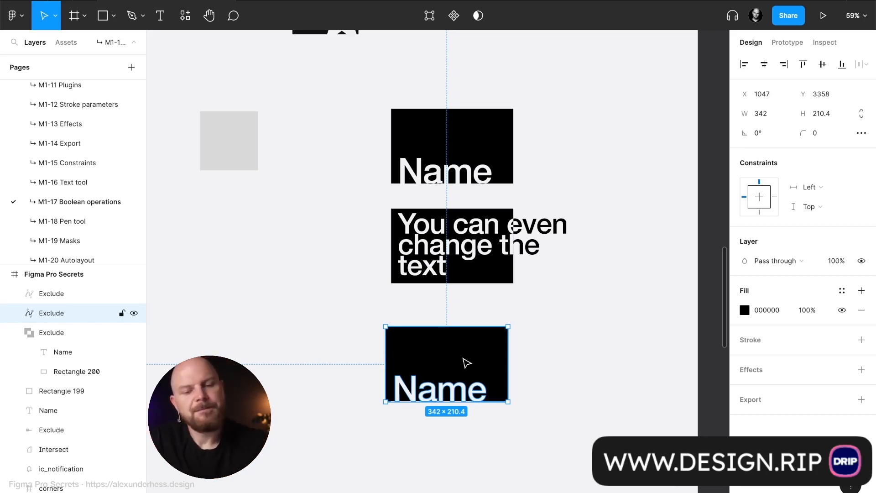
scroll(475, 344, right, 2)
scroll(475, 344, up, 1)
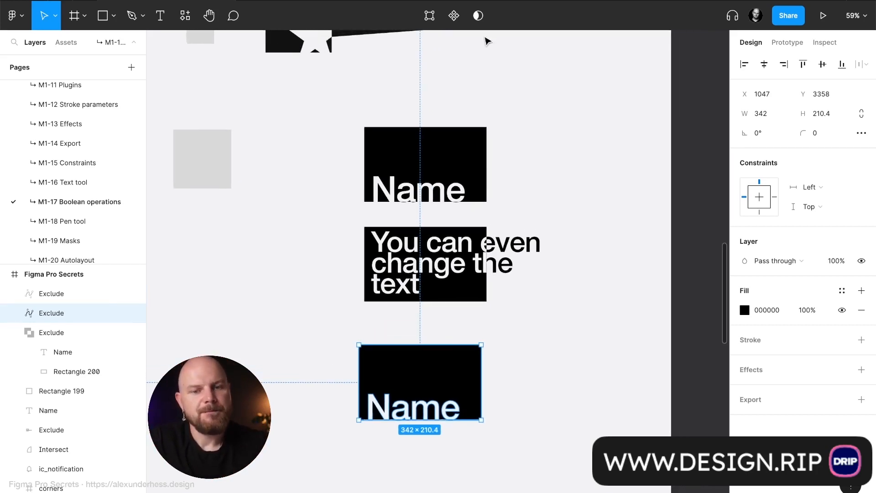
click(208, 133)
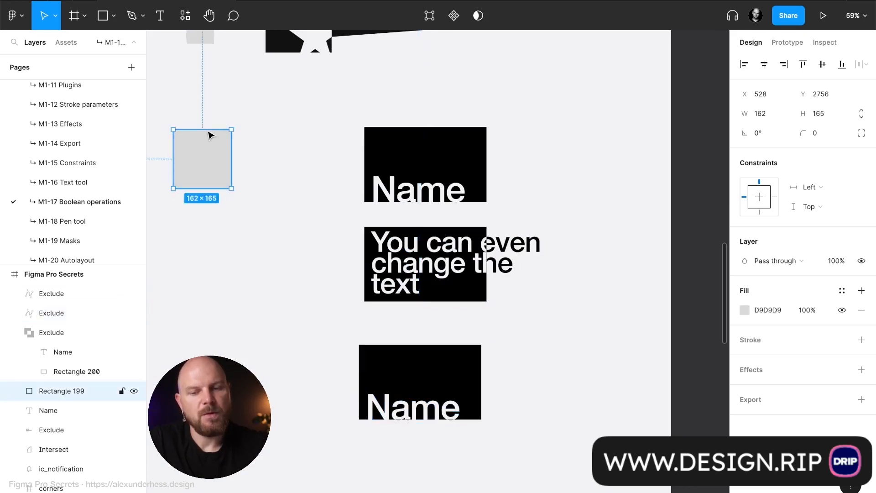
scroll(209, 133, up, 3)
scroll(209, 133, left, 5)
shift+click(230, 128)
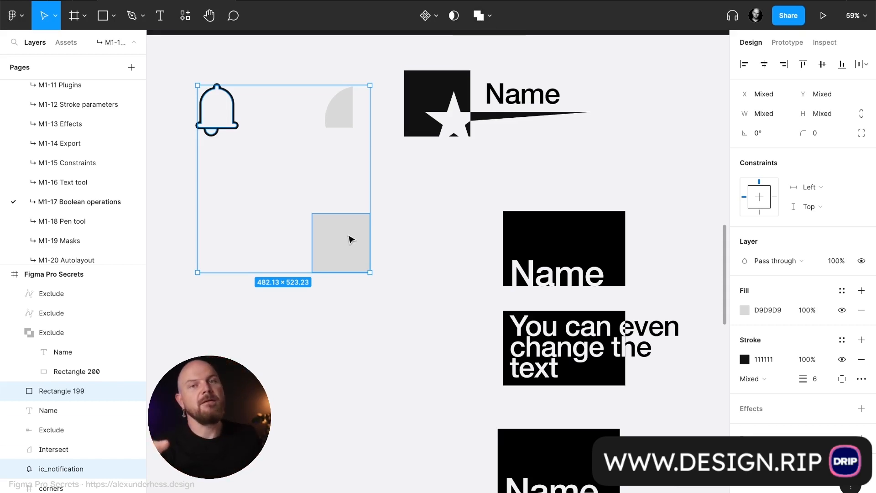
key(Escape)
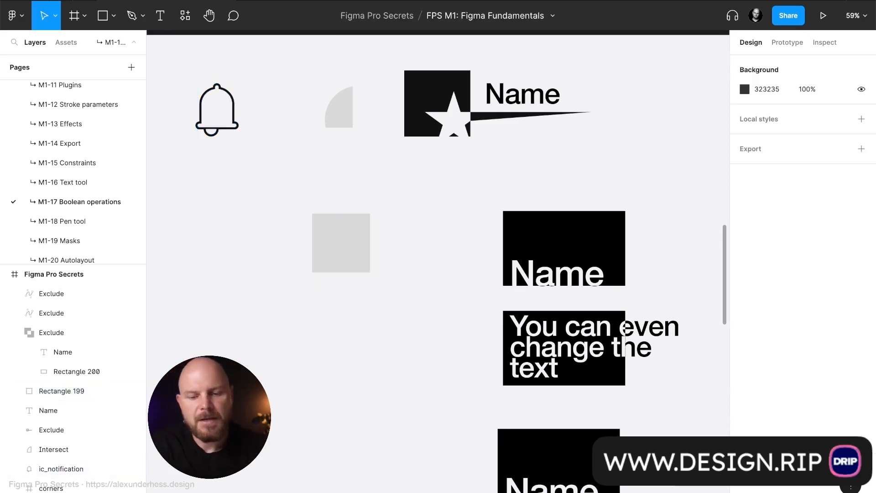
- Draw a wide rectangle about 582 × 221 below the grey square
scroll(351, 240, down, 2)
scroll(351, 240, left, 2)
key(r)
mouse_move(294, 257)
mouse_down()
mouse_move(481, 352)
mouse_move(503, 336)
mouse_up()
- Draw a narrow vertical rectangle about 87 × 290 below the wide one and set its corner radius to 1000
scroll(501, 347, down, 1)
scroll(501, 347, left, 1)
key(r)
mouse_move(406, 351)
mouse_down()
mouse_move(430, 456)
mouse_move(437, 456)
mouse_up()
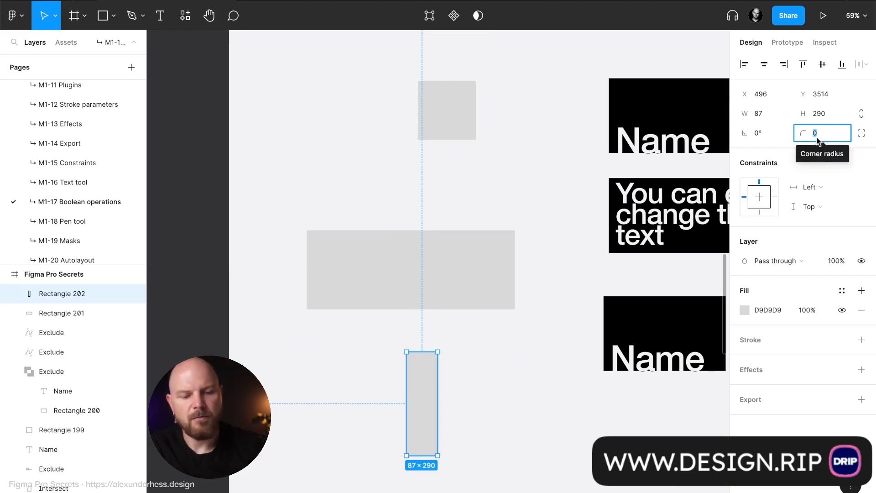
text(1000)
key(Return)
click(478, 395)
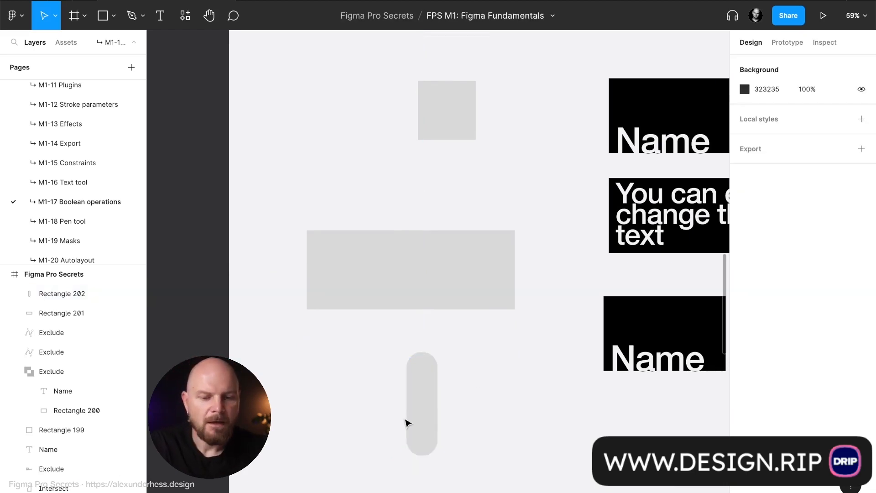
- Subtract the narrow rounded rectangle from the wide rectangle
click(418, 401)
shift+click(493, 288)
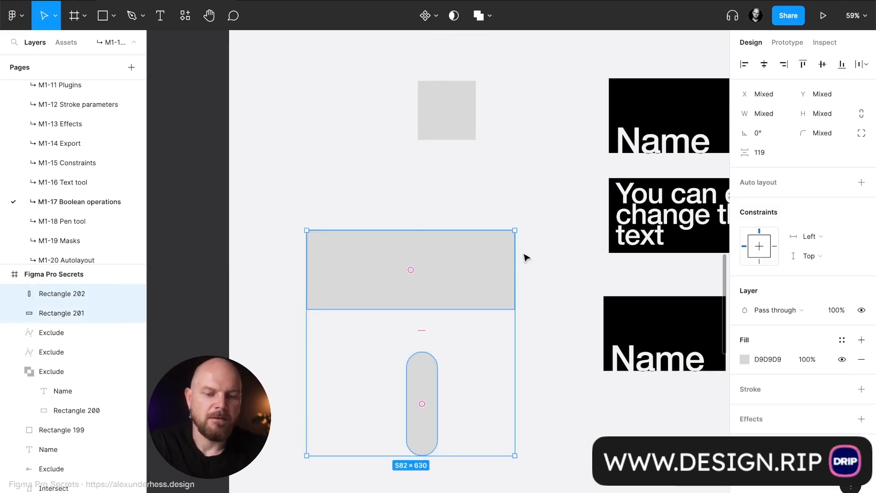
click(491, 16)
click(490, 59)
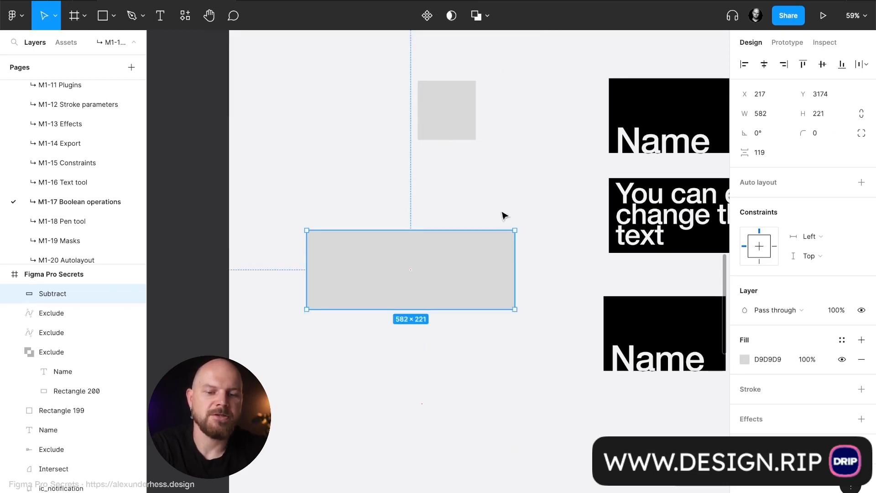
click(538, 256)
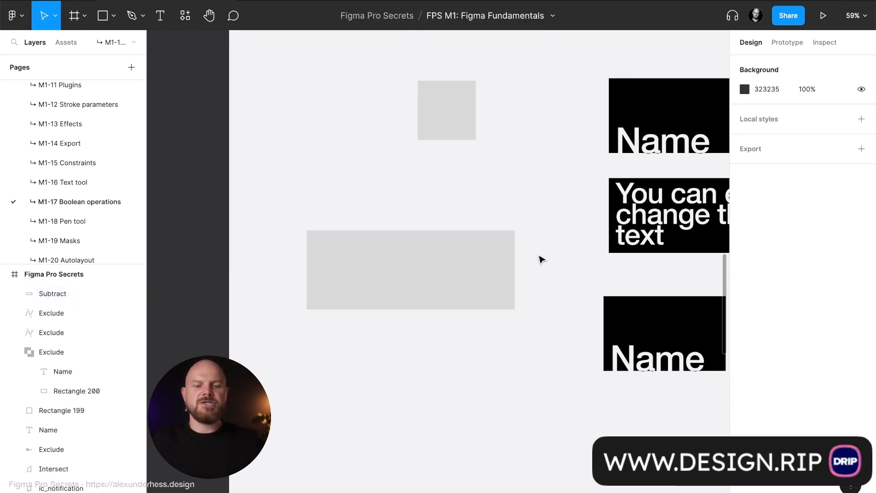
- Move the rounded rectangle inside the Subtract group over the wide rectangle's right edge to cut a rounded notch from its lower right corner
click(506, 272)
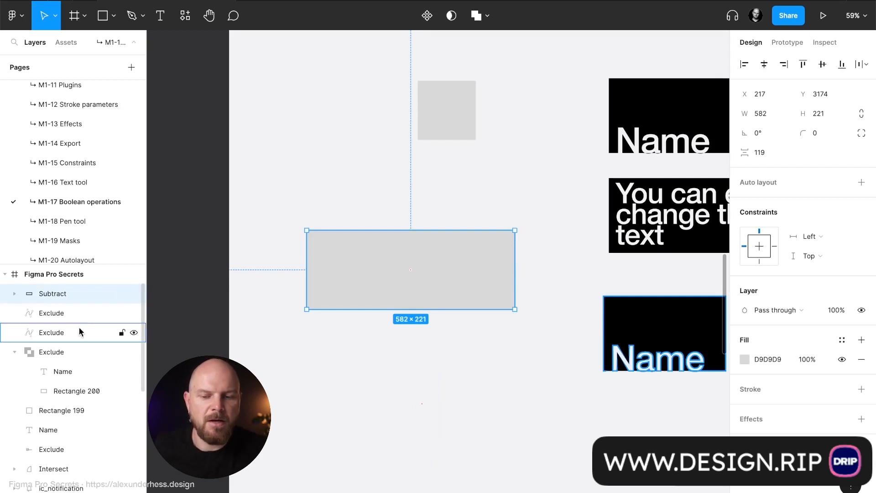
click(15, 293)
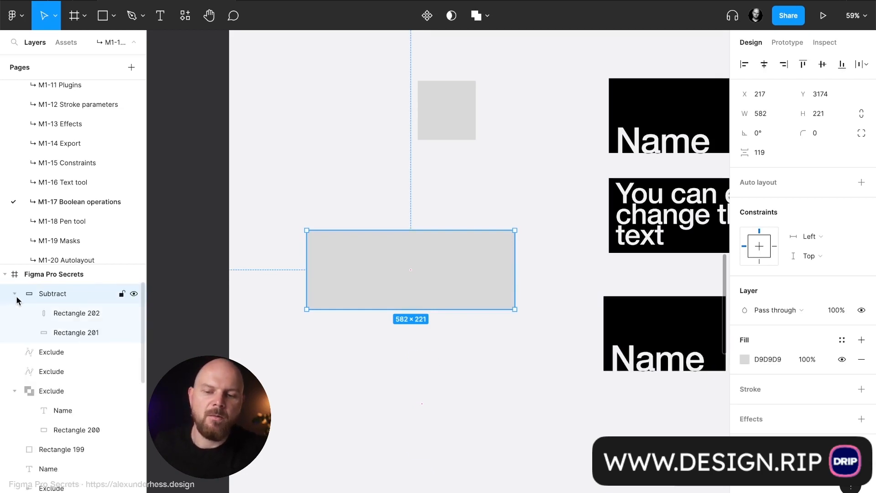
click(71, 313)
drag(429, 424, 524, 309)
click(567, 273)
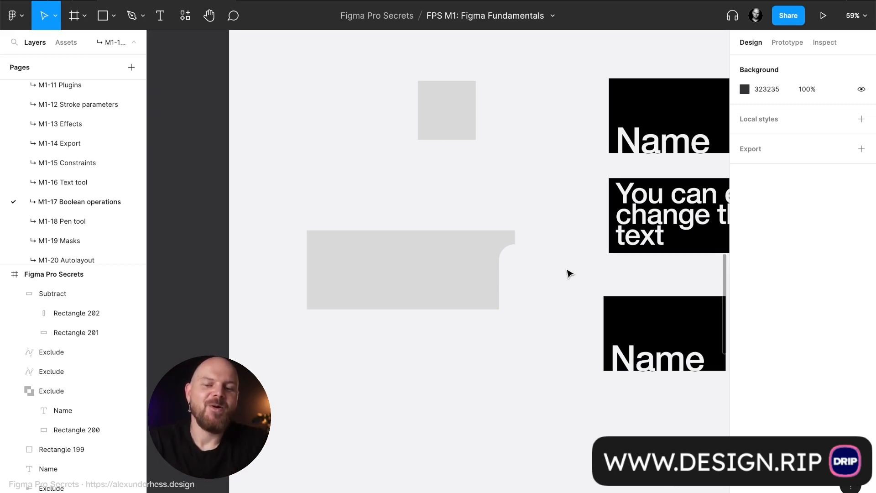
scroll(569, 273, down, 5)
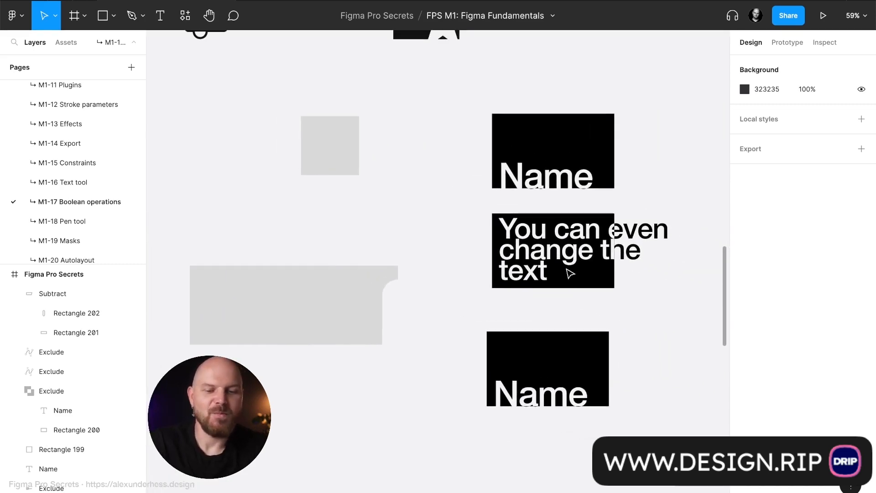
scroll(569, 272, up, 2)
scroll(569, 272, right, 2)
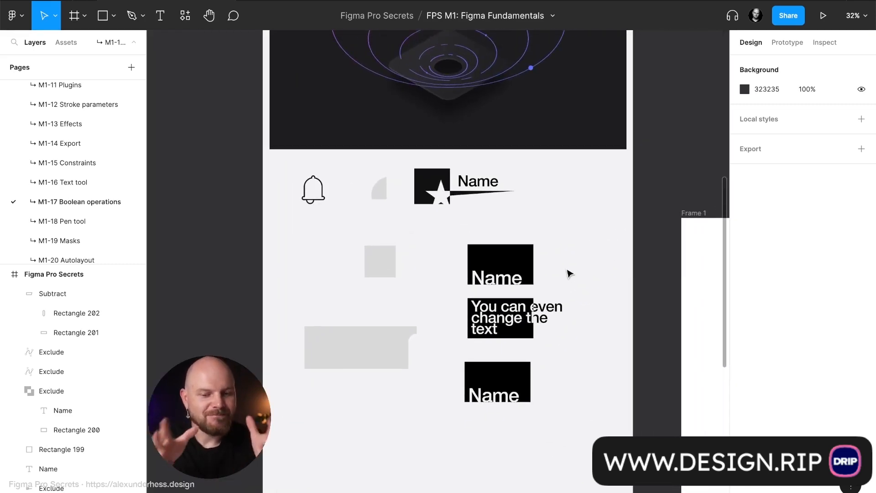